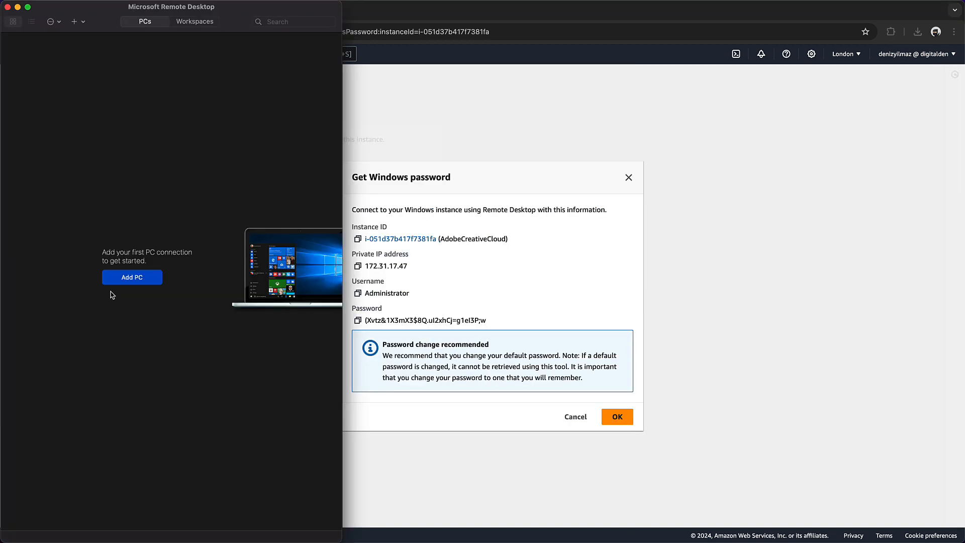
Start a new PC connection and paste the EC2 instance's public DNS address as its PC name
click(116, 279)
right_click(147, 170)
click(163, 196)
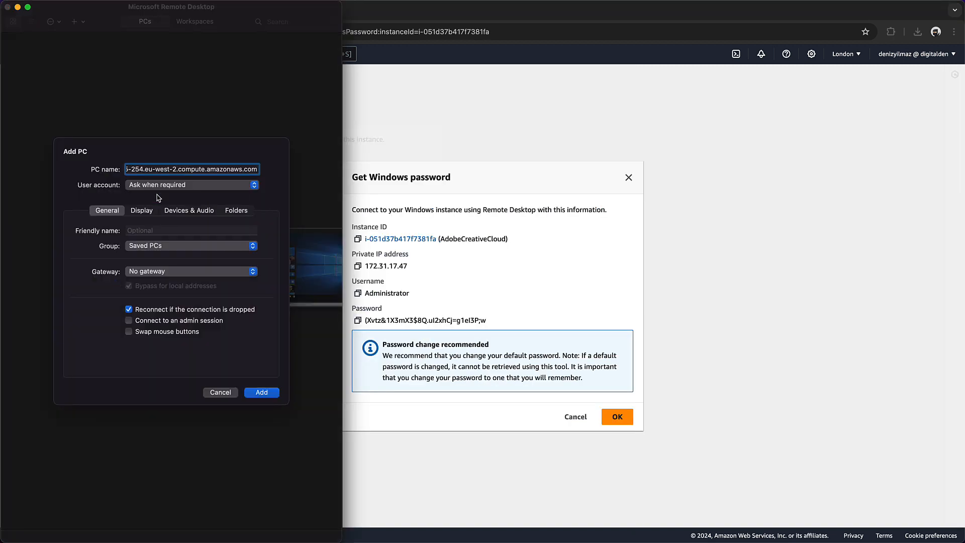
Add a user account to the connection with the username Administrator and the Windows password copied from the AWS console
click(191, 185)
click(161, 202)
text(Administrator)
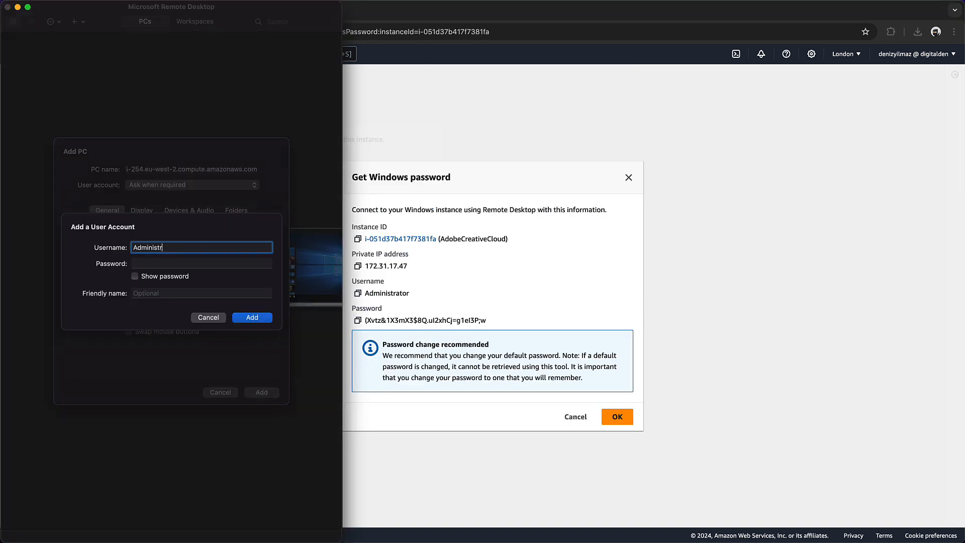
click(357, 320)
click(155, 263)
key(super+v)
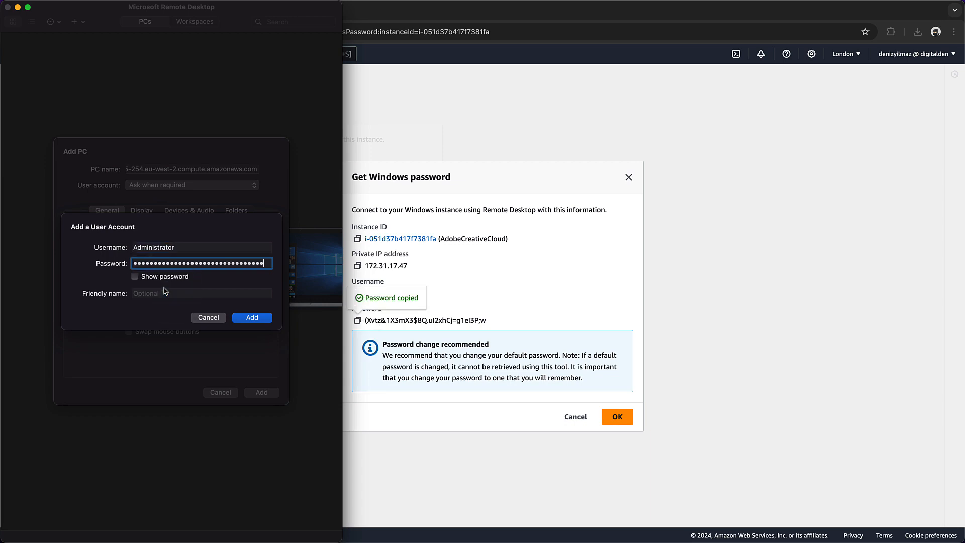
click(252, 317)
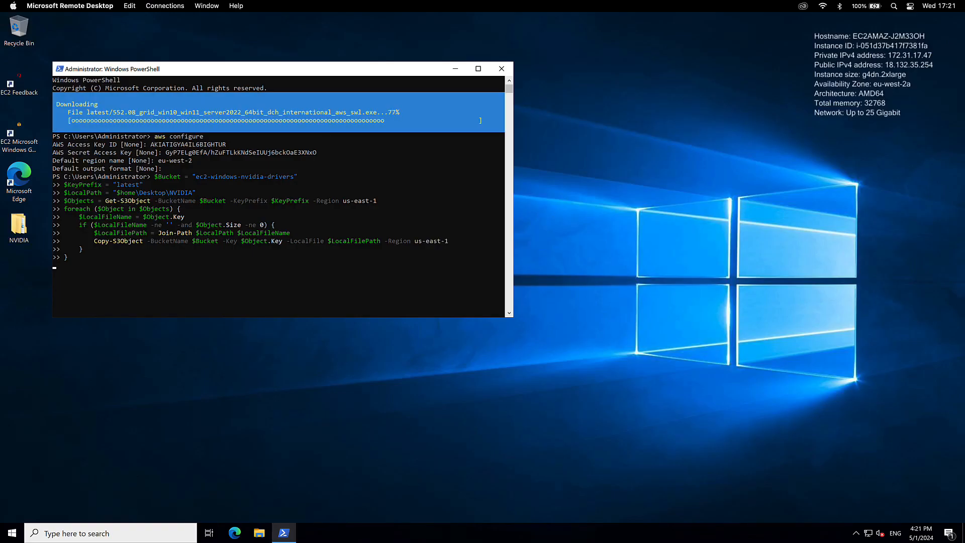
Run the NVIDIA 552.08 driver installer from the desktop NVIDIA folder's latest subfolder and accept the default extraction path
double_click(19, 225)
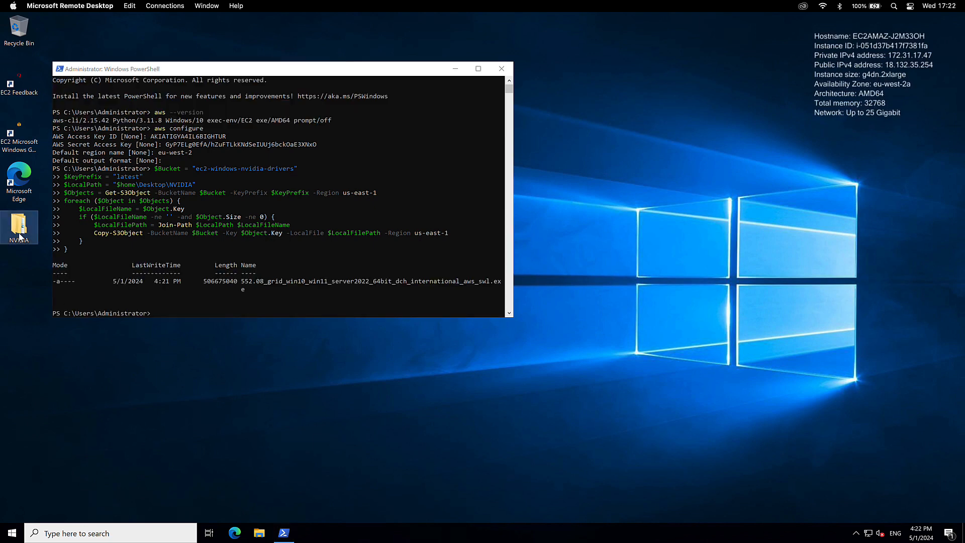
double_click(310, 178)
double_click(312, 179)
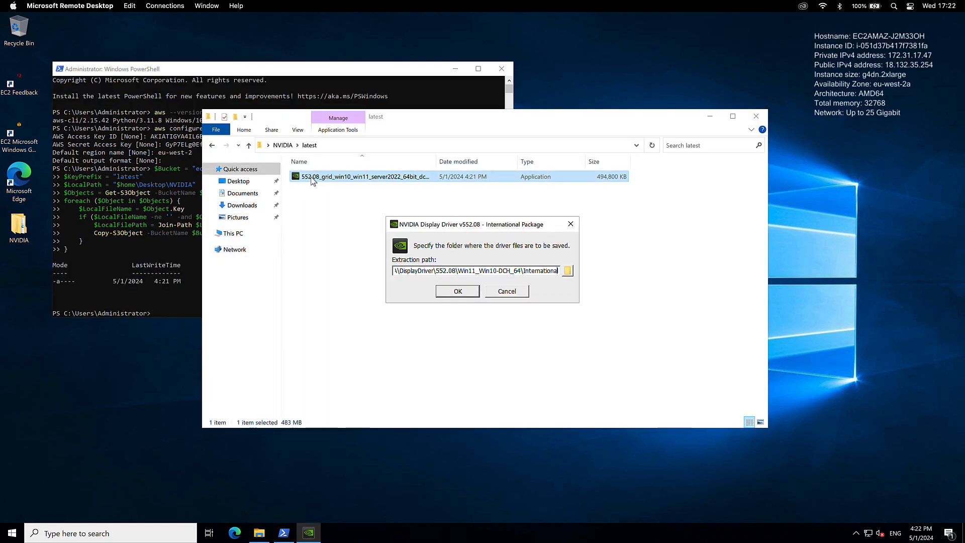
click(457, 292)
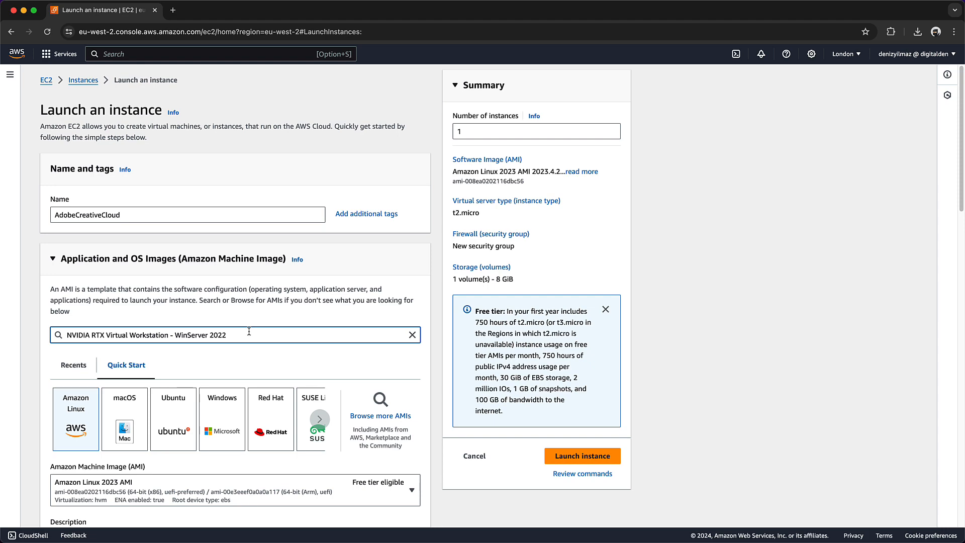
Find NVIDIA RTX Virtual Workstation - WinServer 2022 among the AWS Marketplace AMIs and select it with subscription on instance launch
key(Return)
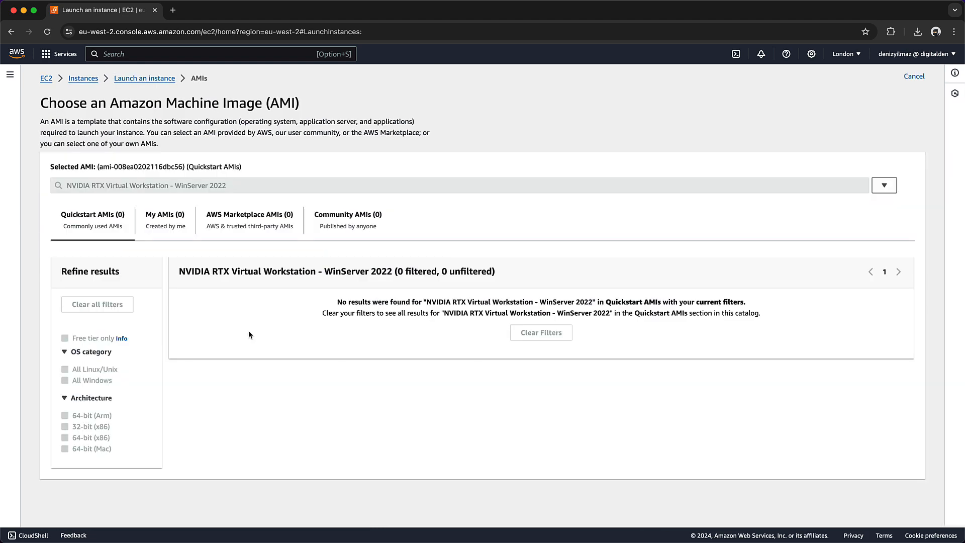
click(248, 219)
click(821, 316)
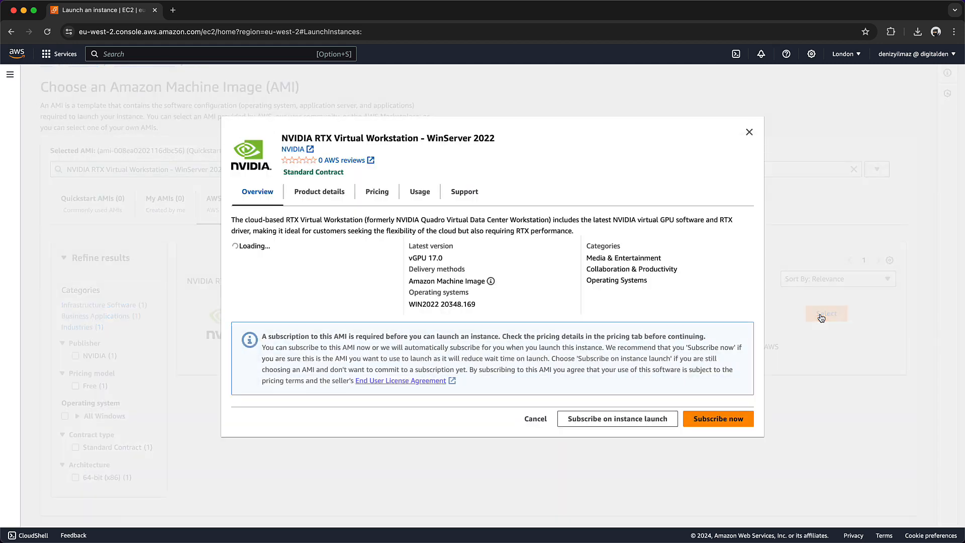
click(627, 419)
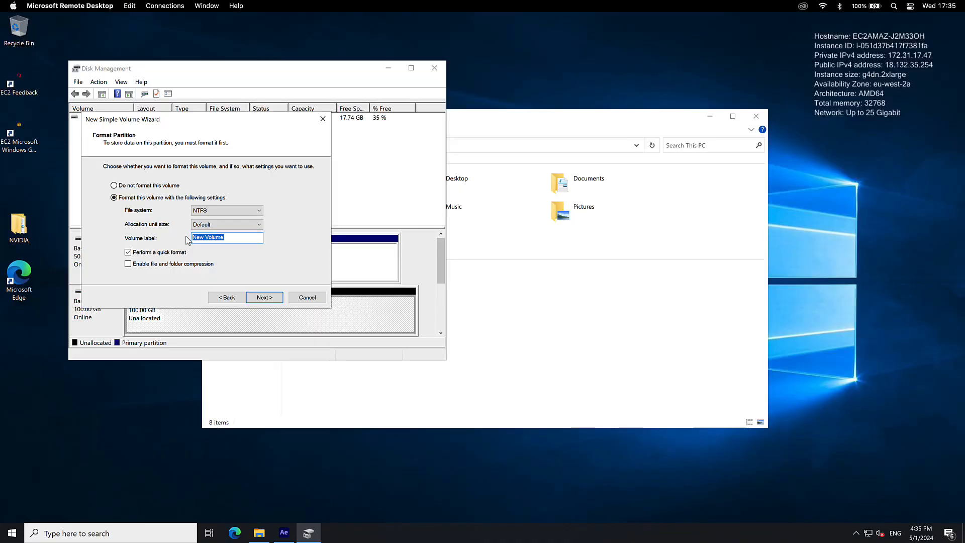
Label the new volume "After Affects Cache" in Disk Management and complete the New Simple Volume Wizard
text(After Affects Cache)
click(261, 299)
click(261, 299)
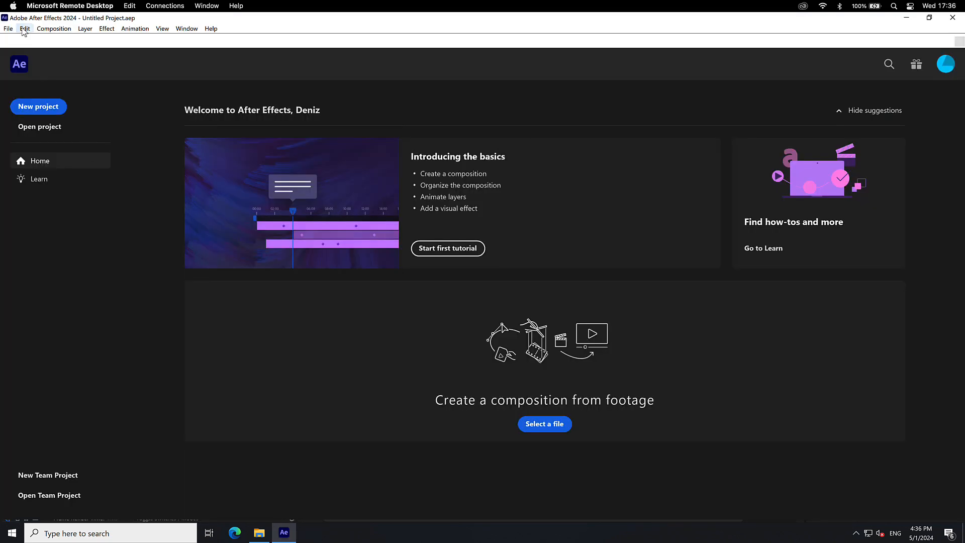
In After Effects' Media & Disk Cache preferences, choose the After Affects Cache (D:) drive as the disk cache folder
click(25, 29)
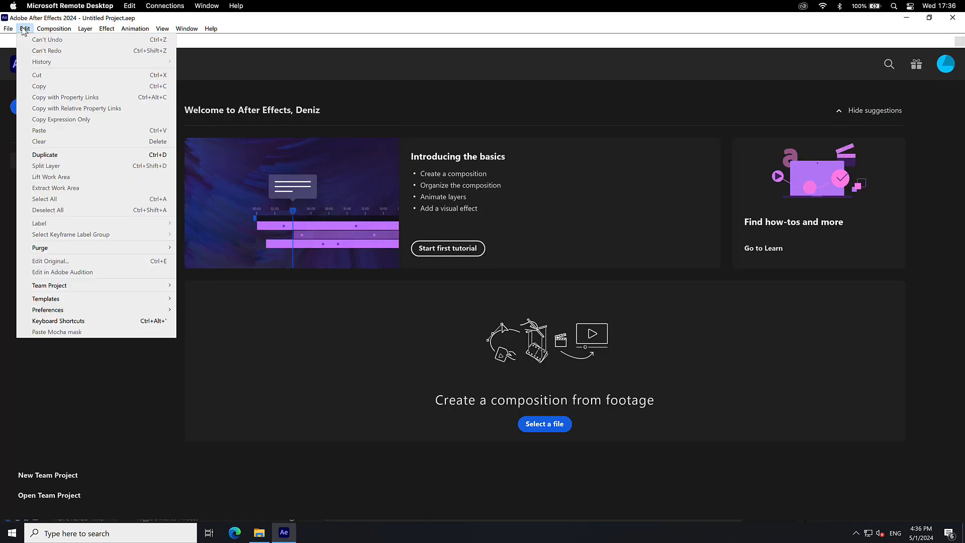
mouse_move(61, 307)
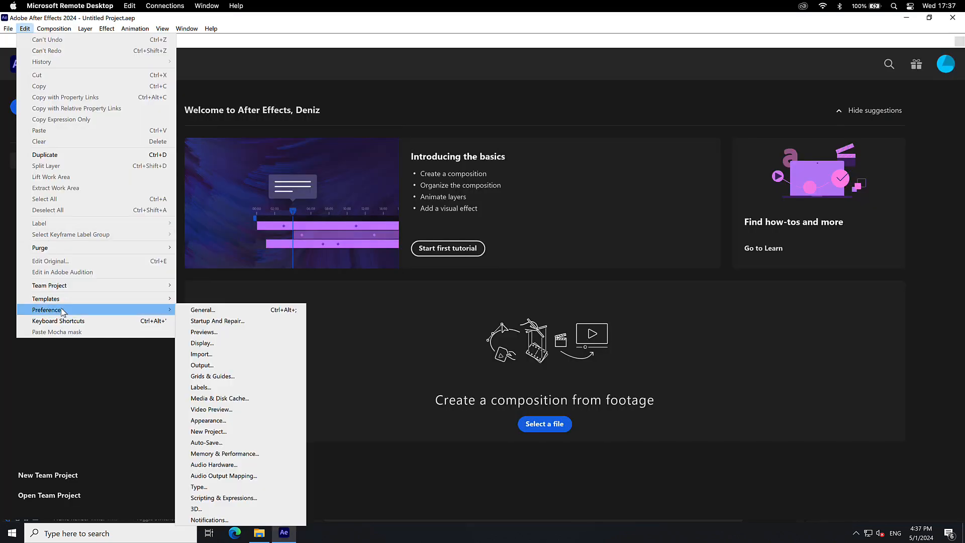
click(209, 398)
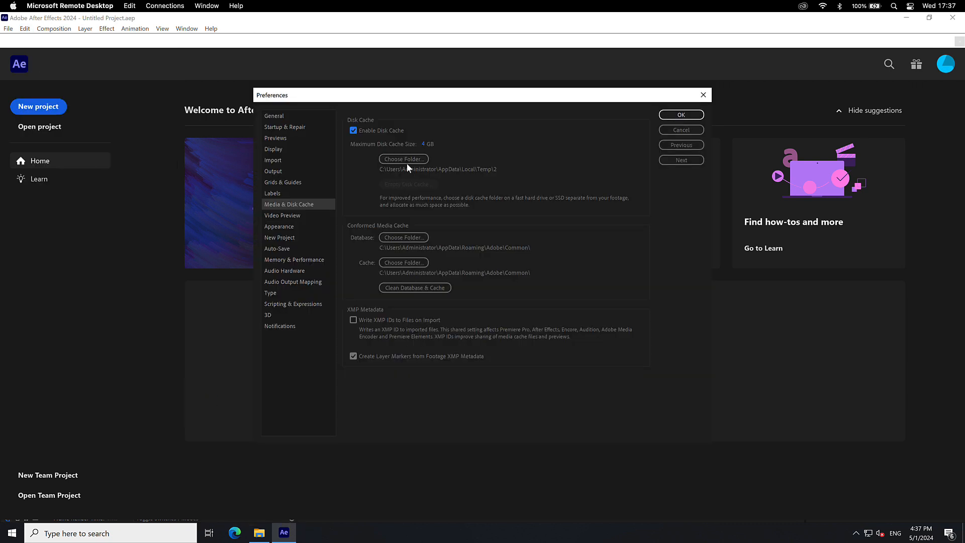
click(403, 159)
click(301, 231)
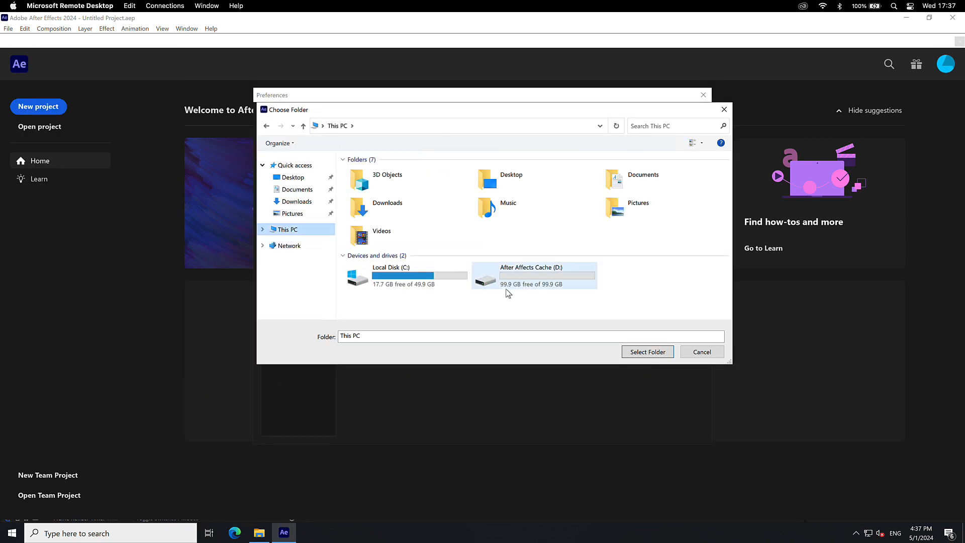
double_click(509, 286)
click(417, 185)
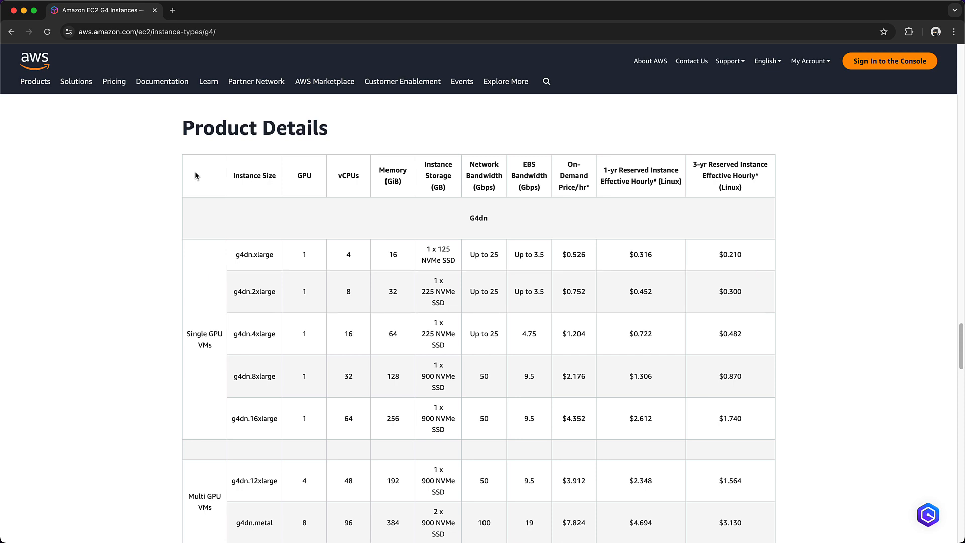
Sign in to the AWS console and open the Service Quotas list for Amazon Elastic Compute Cloud (Amazon EC2)
click(873, 66)
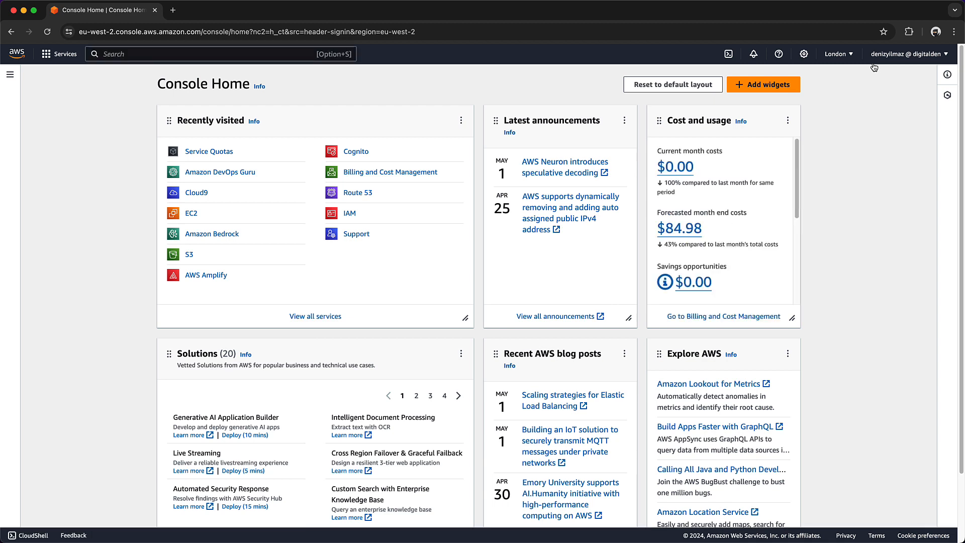
click(219, 156)
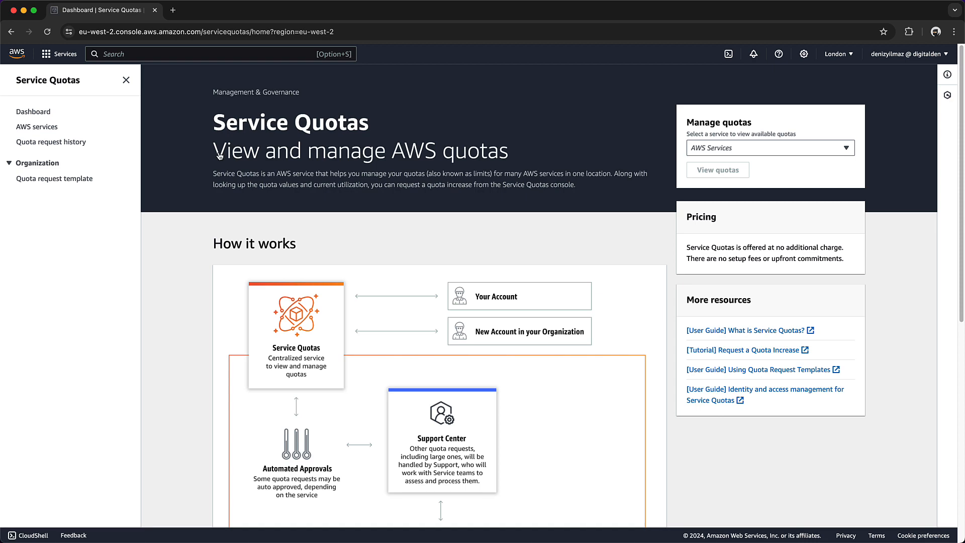
click(692, 153)
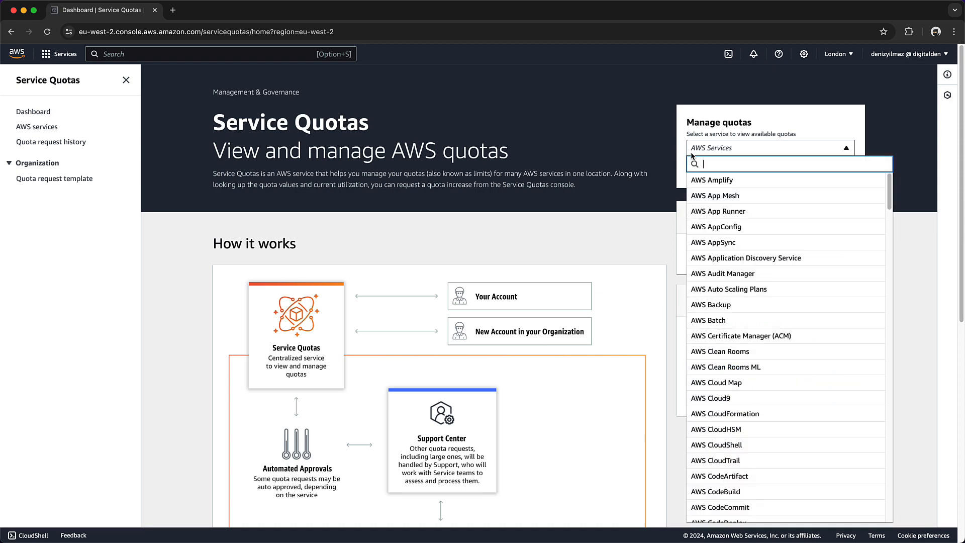
text(ec2)
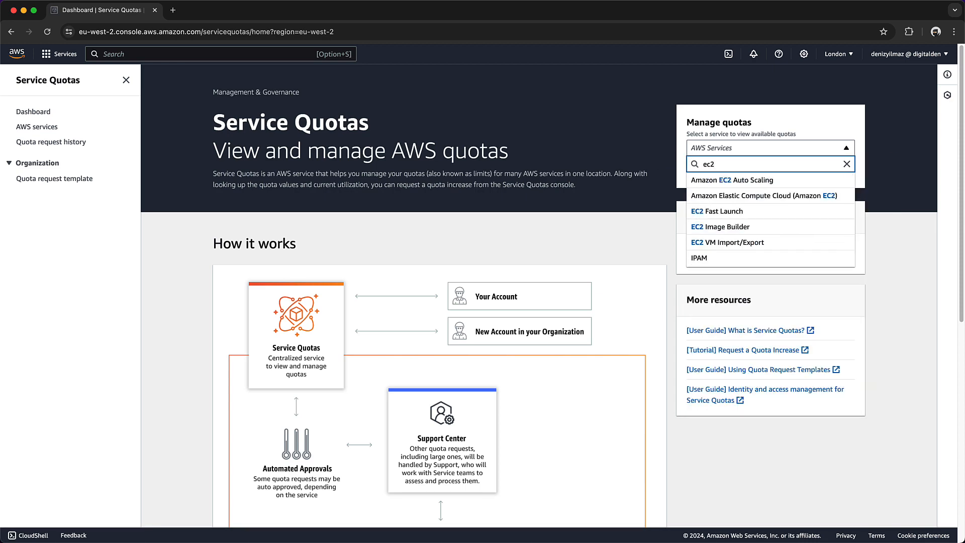
click(704, 196)
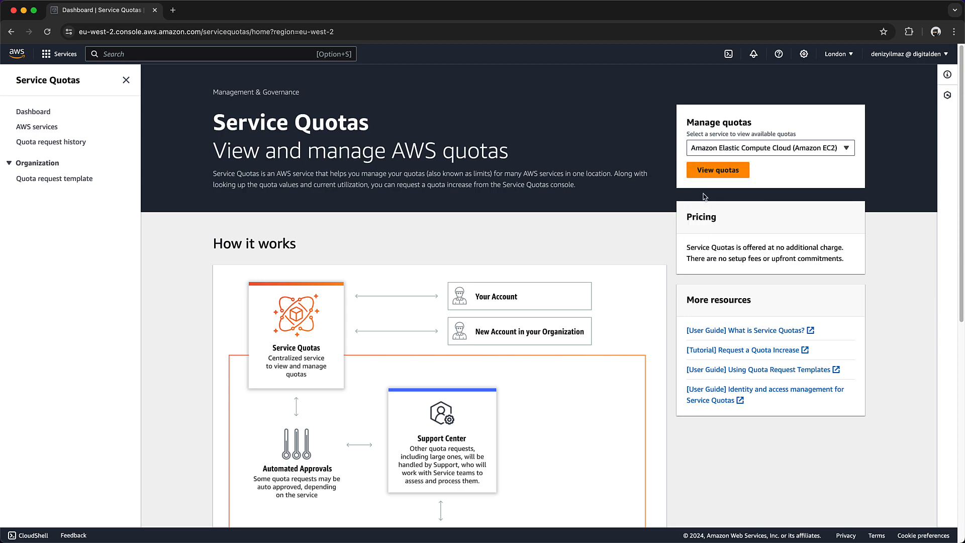
click(705, 171)
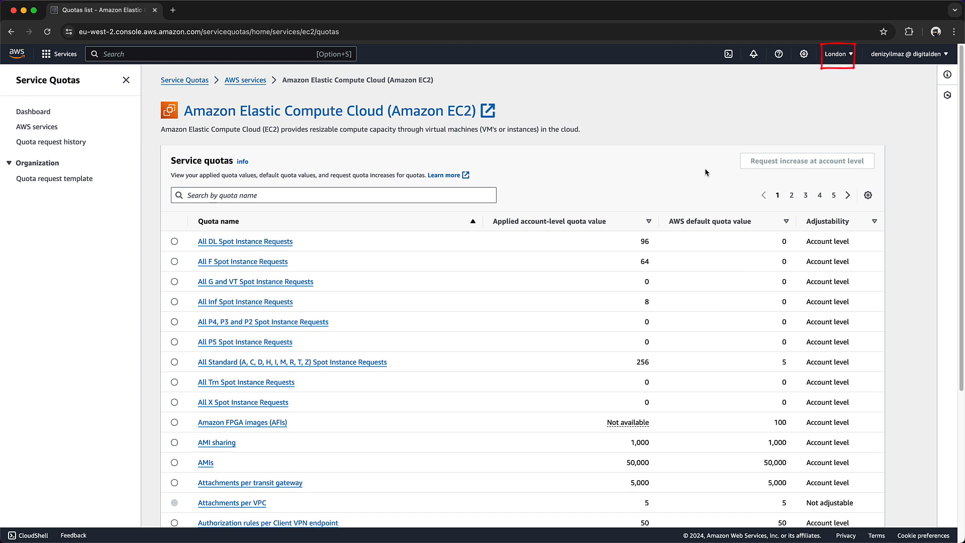
Filter the quotas by "Running On" and open an account-level increase request for Running On-Demand G and VT instances
click(424, 196)
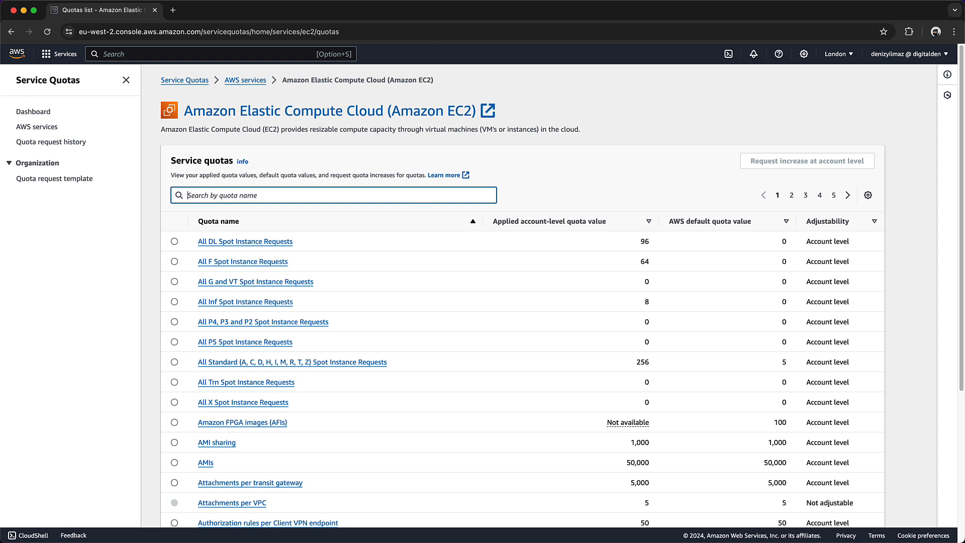
text(Running On)
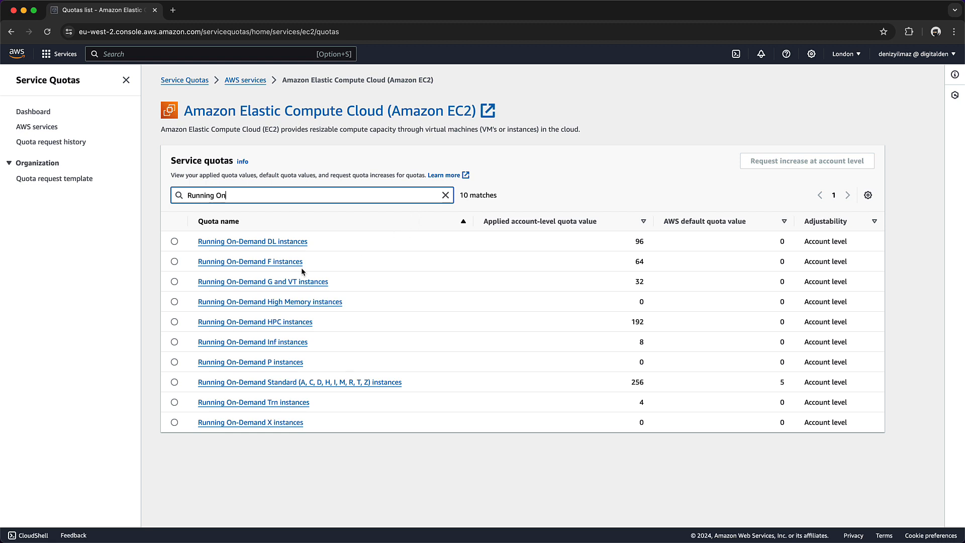
click(267, 281)
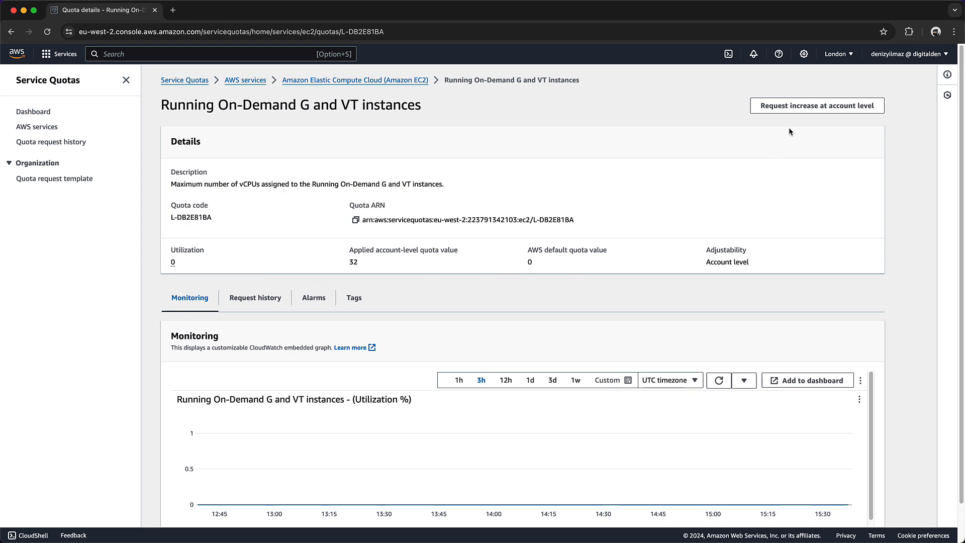
click(796, 113)
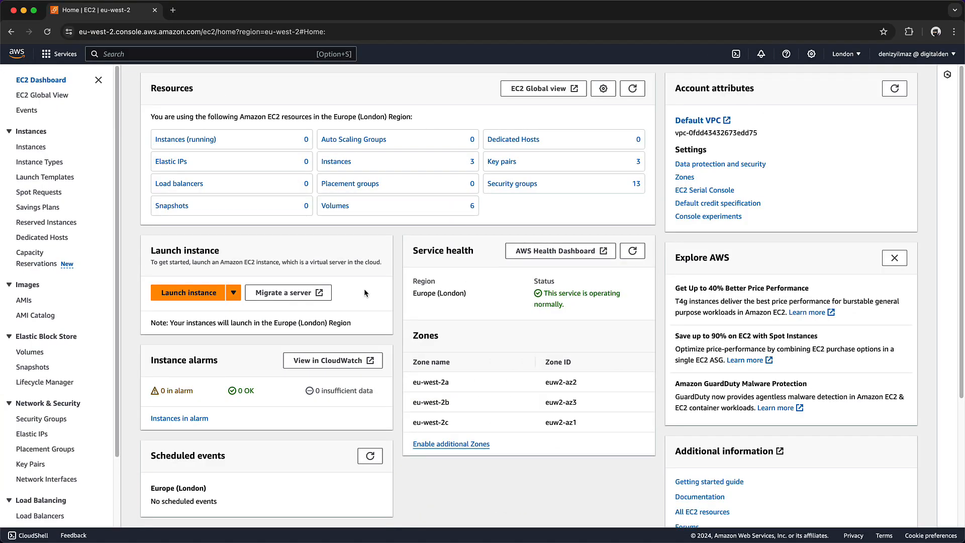
Start launching a new EC2 instance and name it AdobeCreativeCloud
click(215, 297)
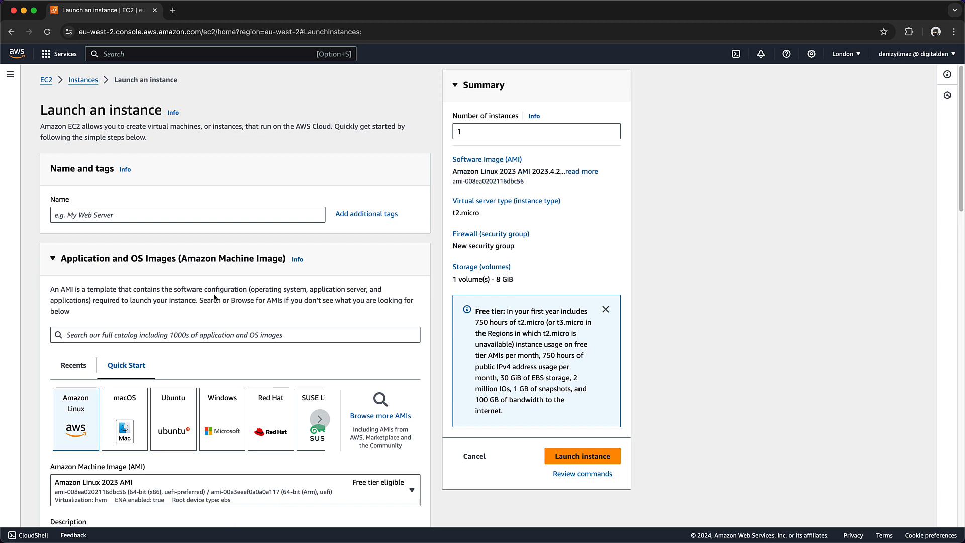
click(181, 217)
text(AdobeC)
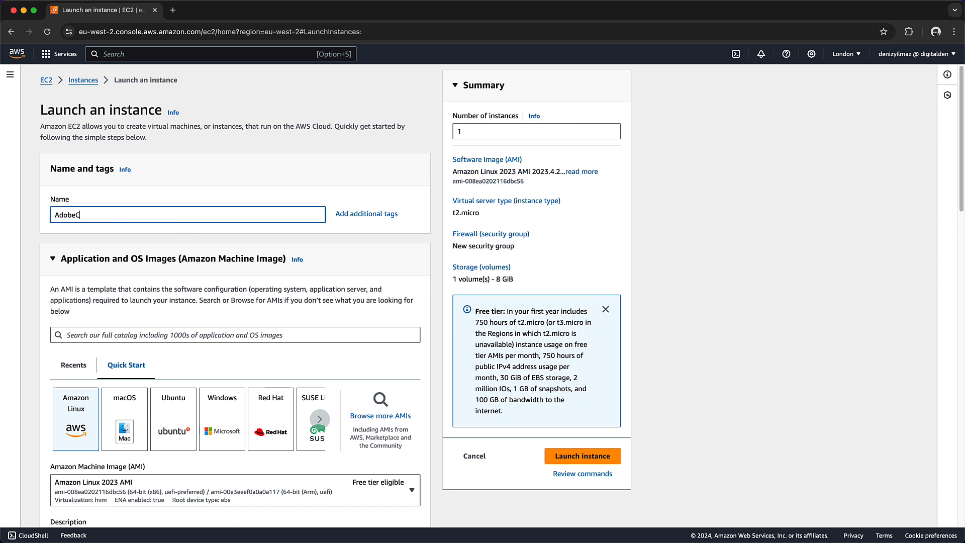
text(reativeCloud)
Search the AMI catalog for "Windows" and select Microsoft Windows Server 2022 Base
click(161, 333)
text(Windows)
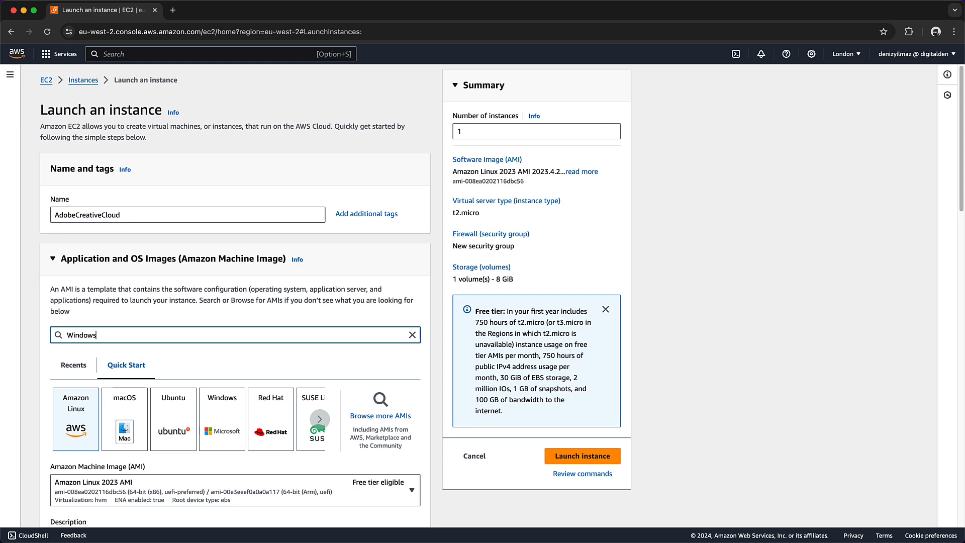
key(Return)
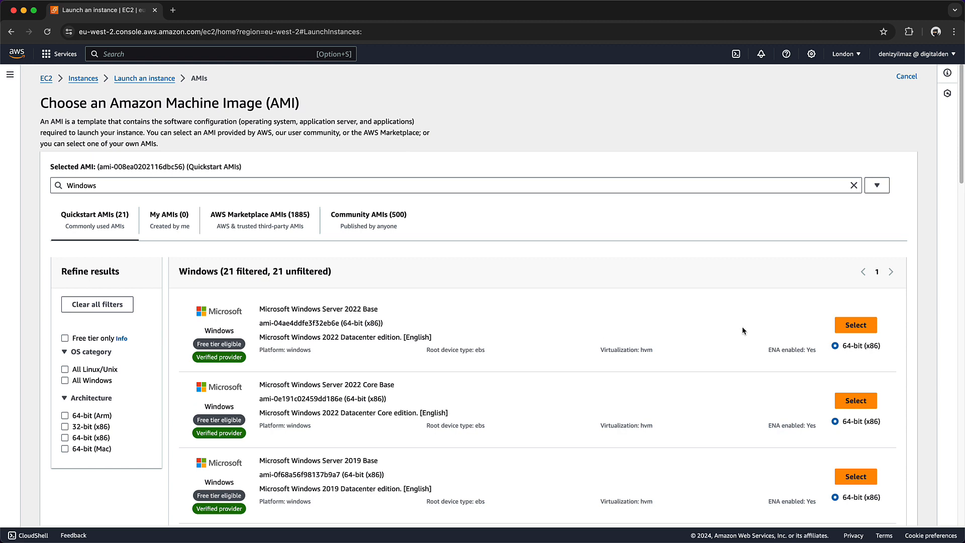
click(856, 325)
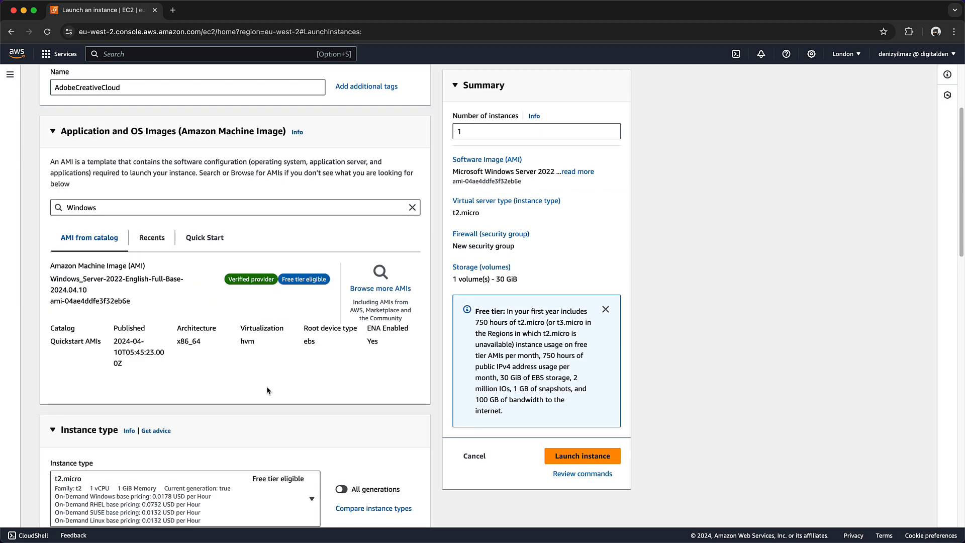
Set the instance type to g4dn.2xlarge by filtering the available types with "g4dn"
scroll(266, 387, down, 5)
scroll(266, 386, down, 4)
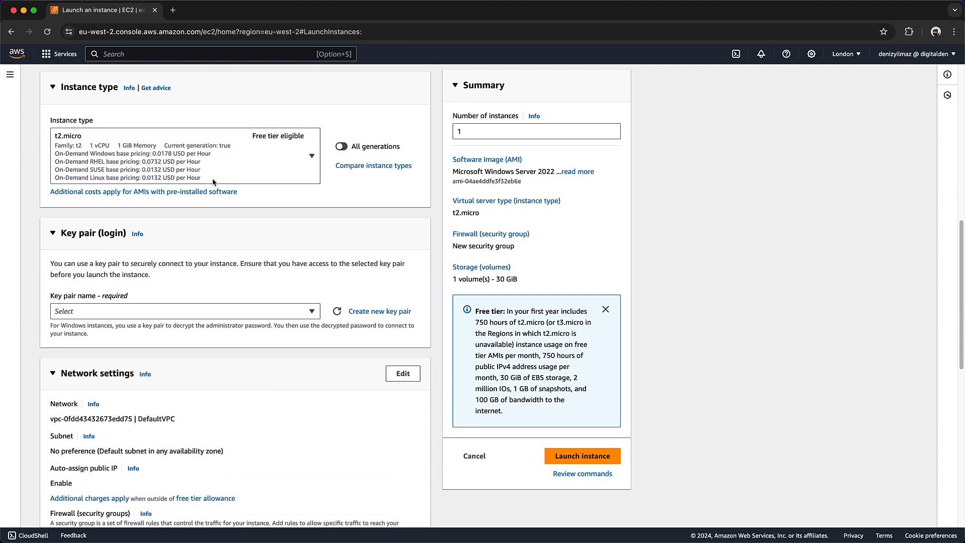
click(210, 153)
text(g)
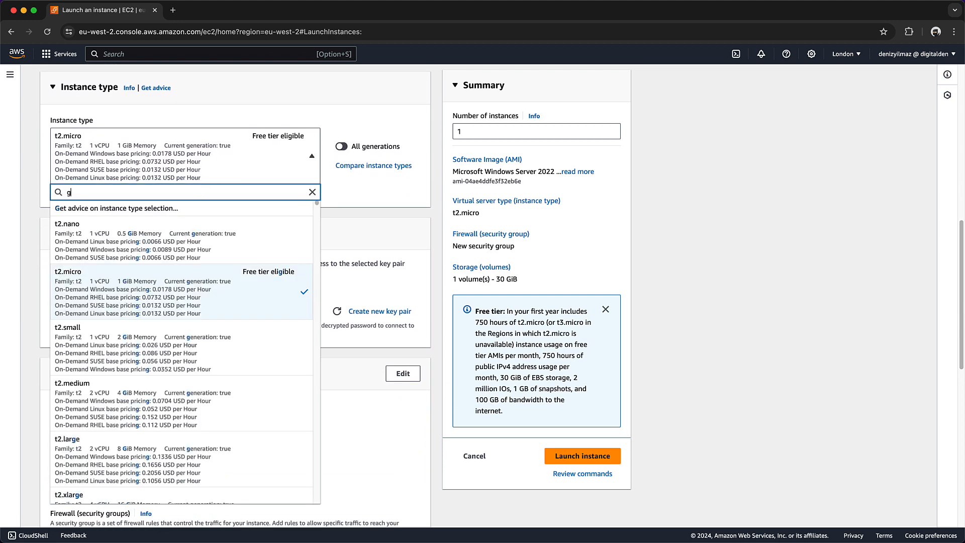
text(4dn)
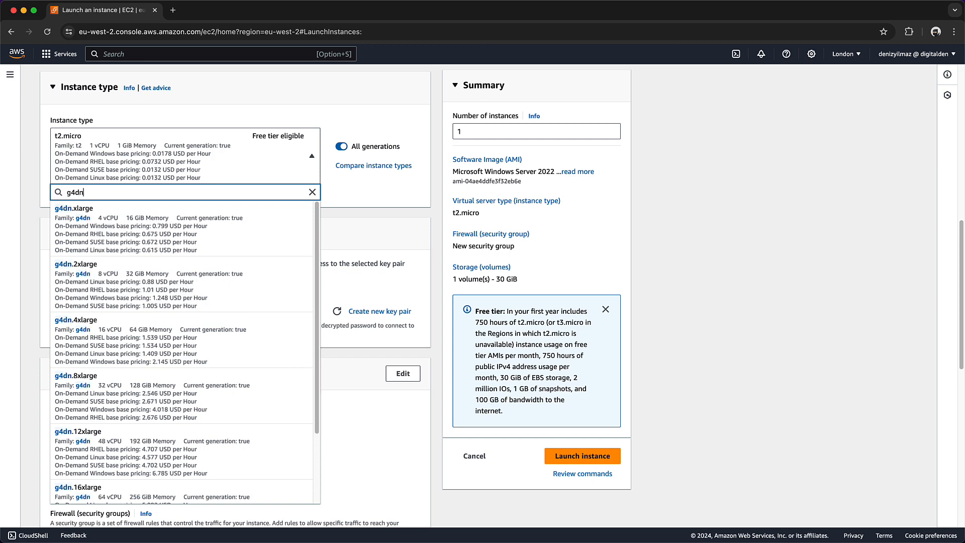
click(227, 301)
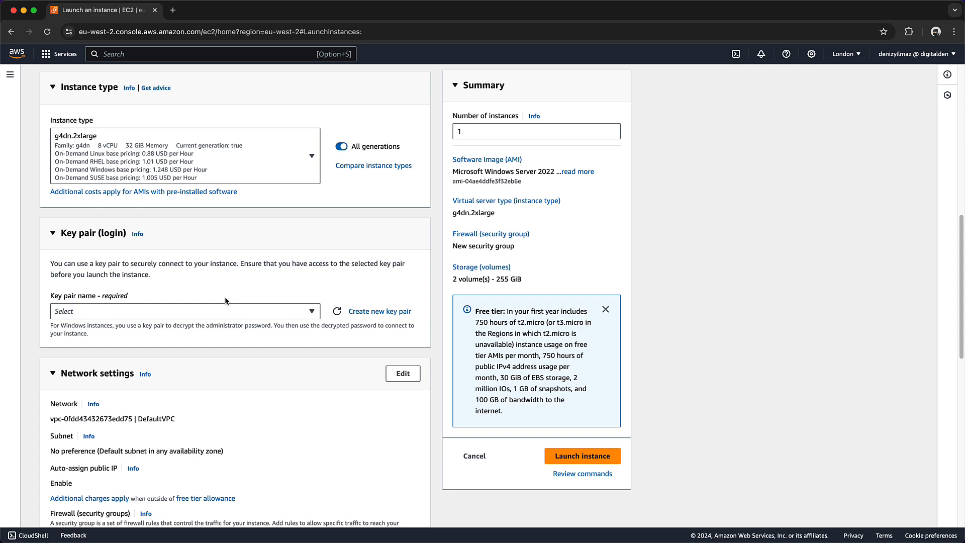
Create an RSA key pair named AdobeCloudKey in .pem format for the instance login
click(363, 312)
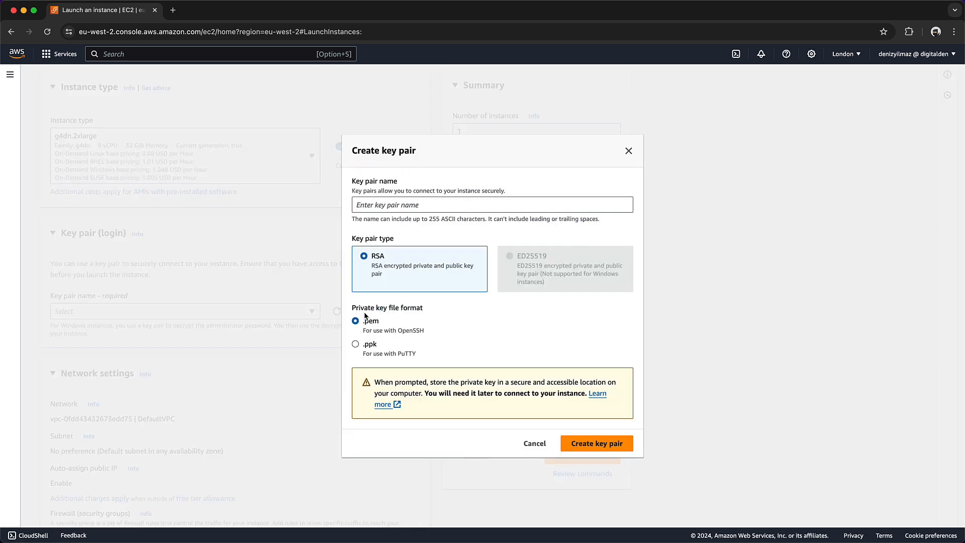
click(386, 204)
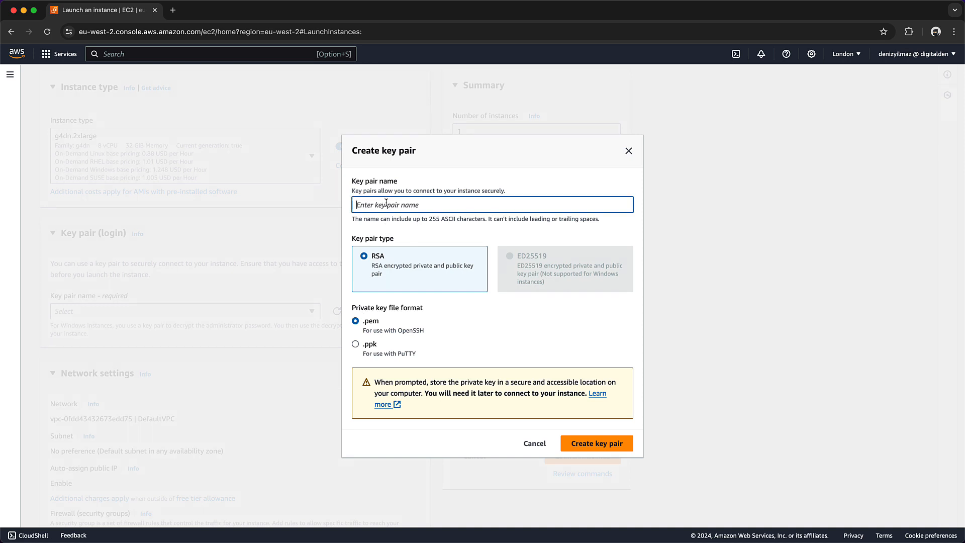
text(AdobeCloudKey)
click(586, 448)
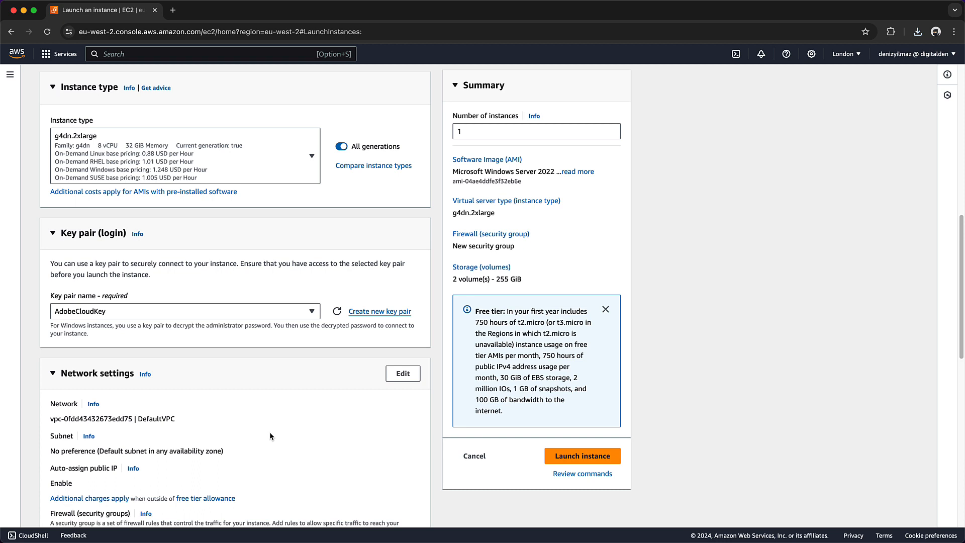
Edit the network settings, naming the new security group AdobeCC-SG with the description "Security group for Adobe Creative Cloud instances"
scroll(270, 436, down, 3)
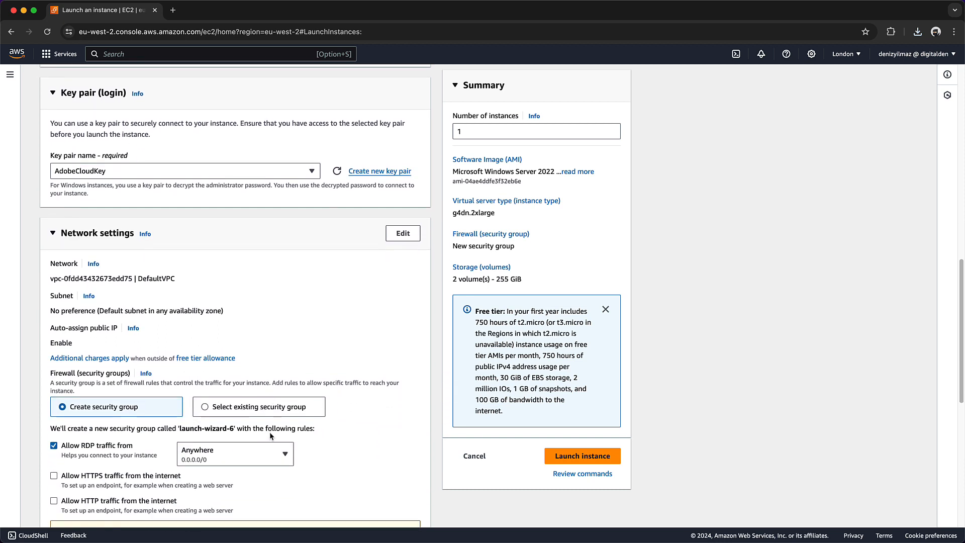
scroll(270, 436, down, 3)
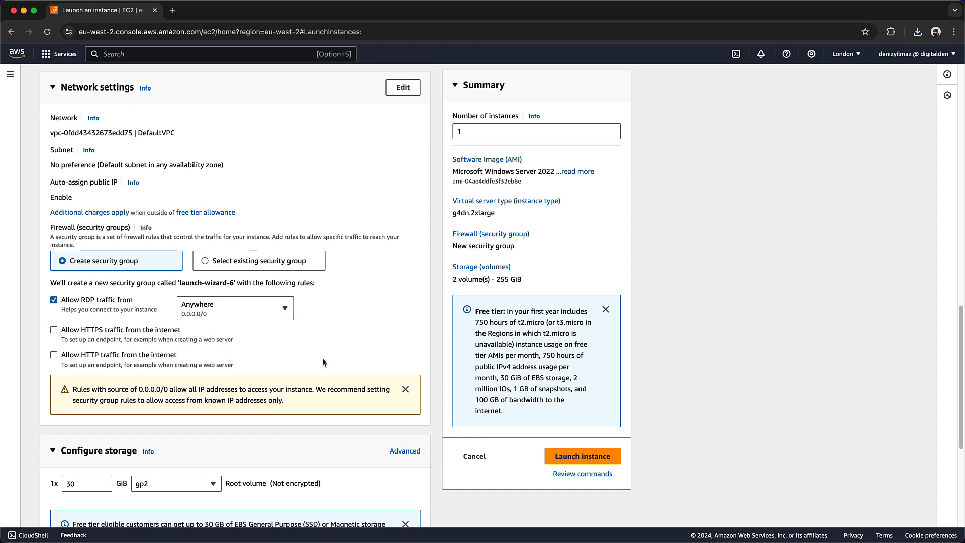
click(402, 90)
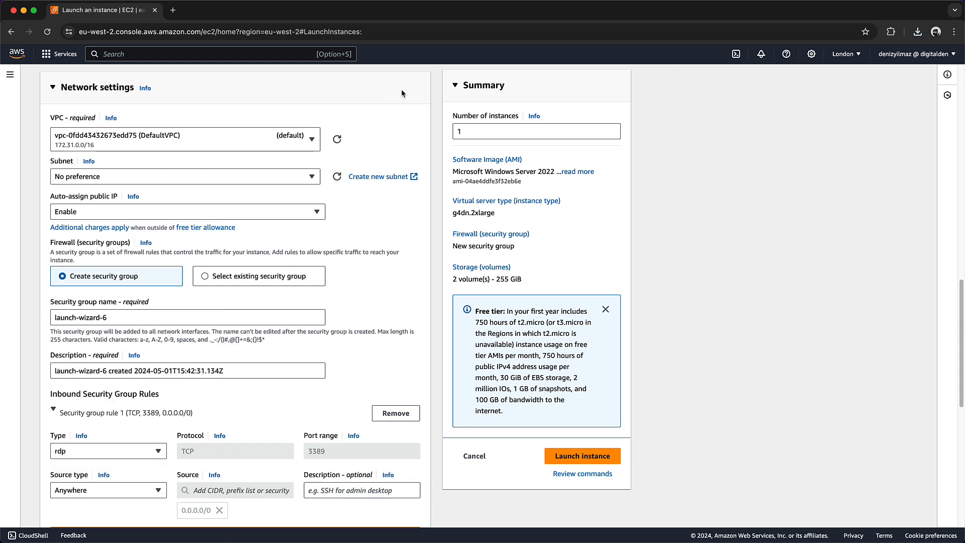
triple_click(138, 321)
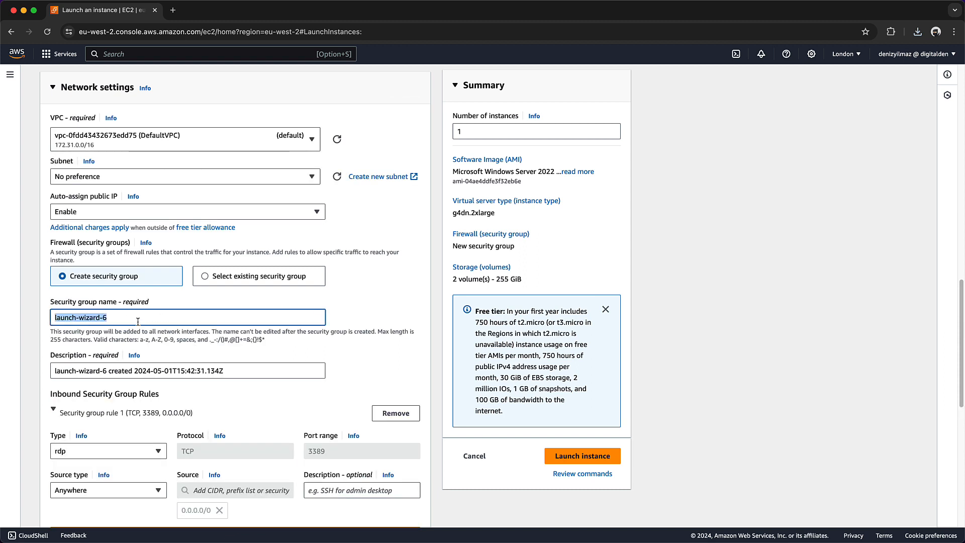
text(Adobe)
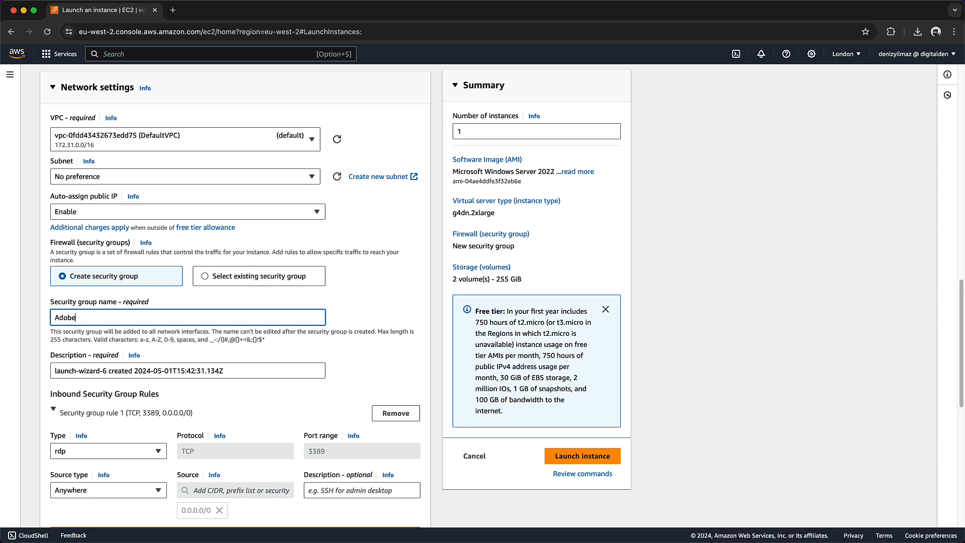
text(CC-SG)
triple_click(145, 369)
text(S)
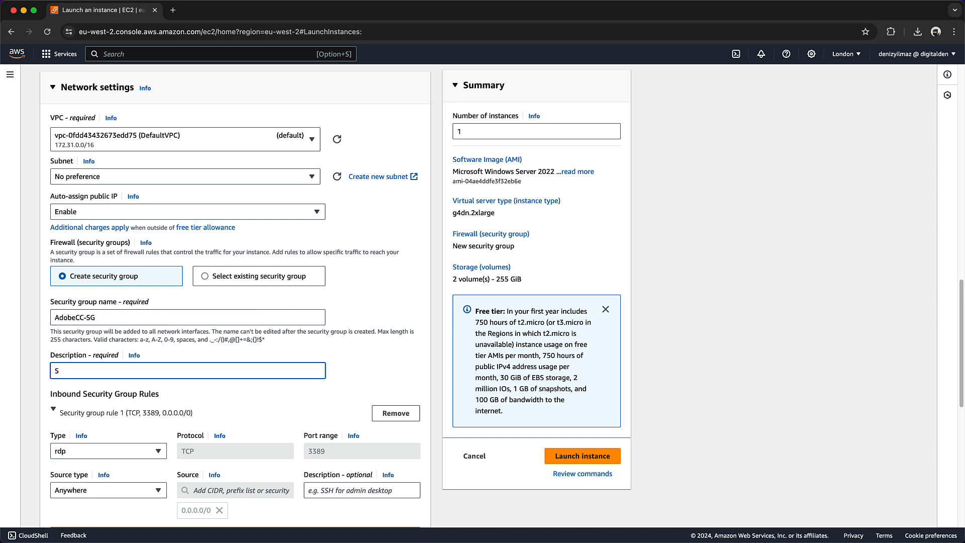
text(ecurity group for Adobe Creative Cloud)
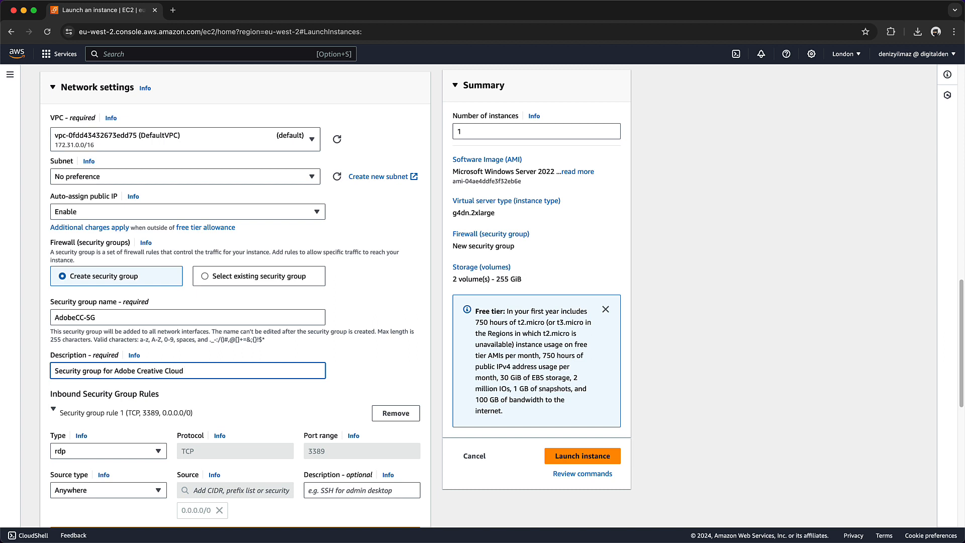
text( instances)
Restrict the inbound RDP rule of the security group to the source type My IP
scroll(95, 469, down, 3)
scroll(95, 469, down, 2)
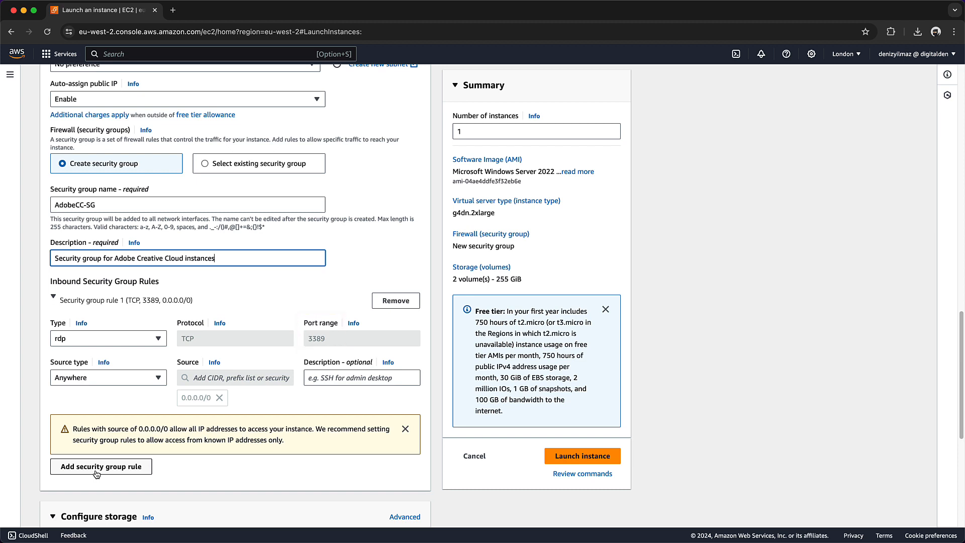
click(83, 378)
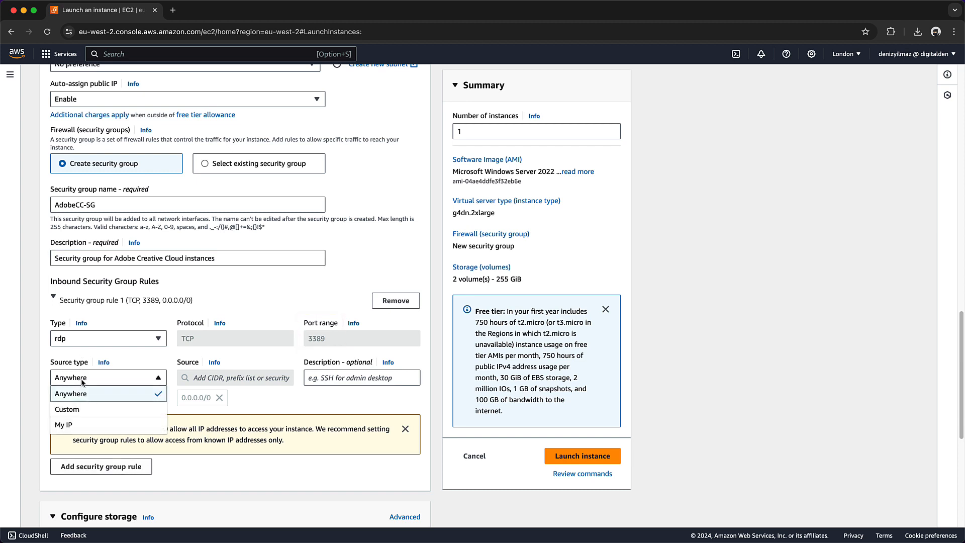
click(83, 424)
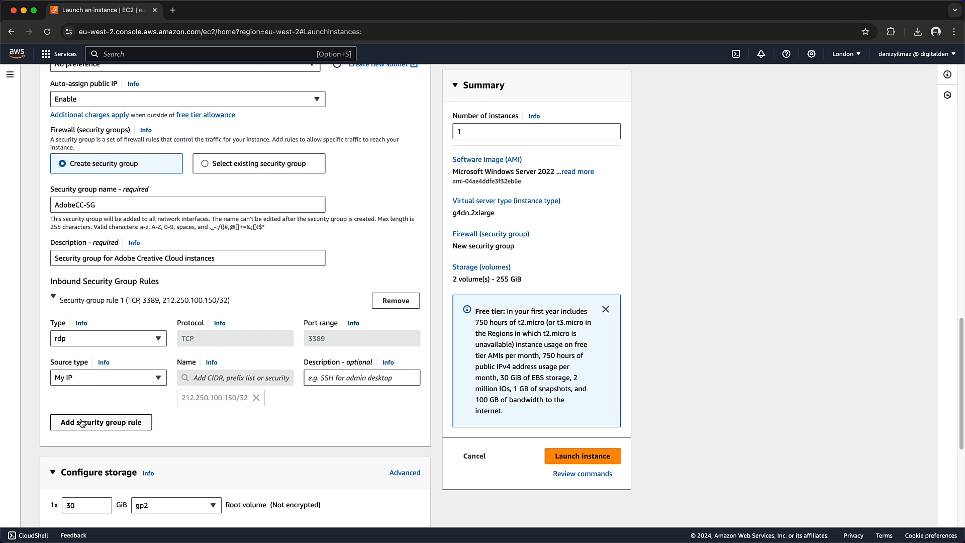
Set the root volume size to 50 GiB in the storage configuration
scroll(82, 423, down, 3)
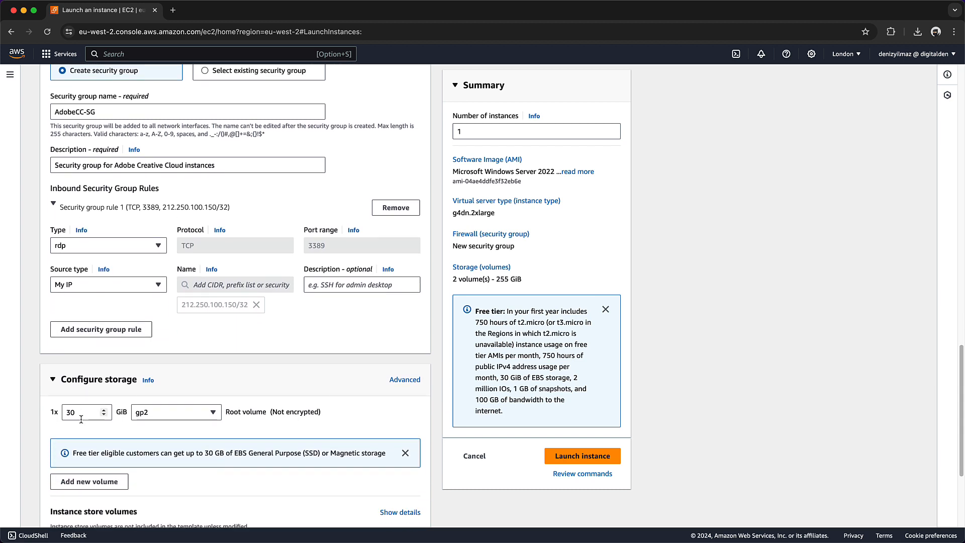
click(81, 412)
double_click(81, 412)
text(50)
Add a second EBS volume of 100 GiB to the instance, keeping the gp3 type
scroll(81, 441, down, 2)
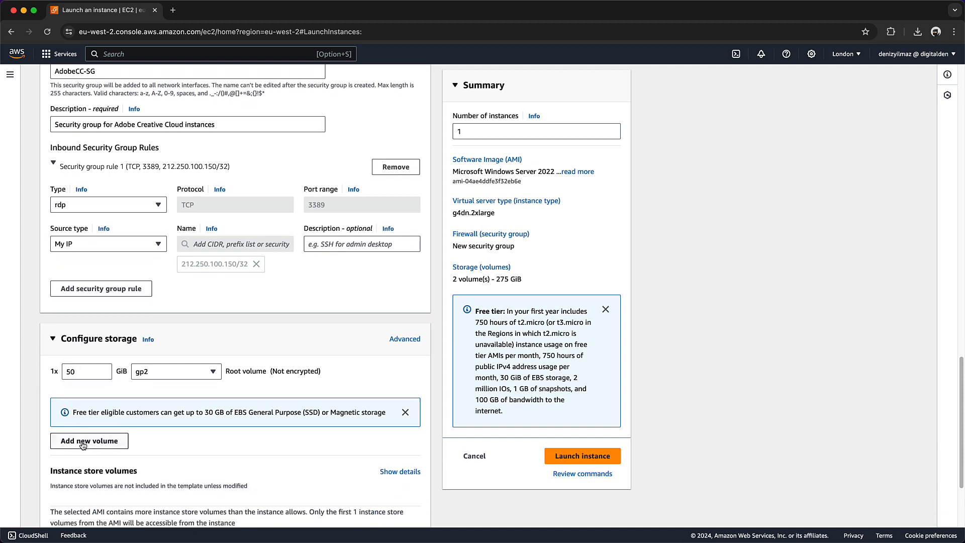
click(82, 441)
click(82, 417)
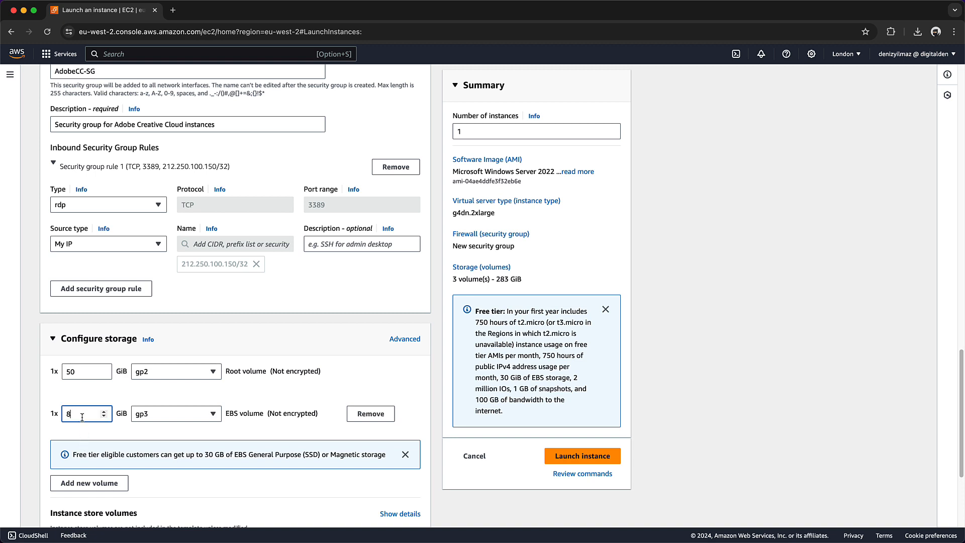
key(BackSpace)
text(100)
Enable termination protection in the advanced details of the instance
scroll(113, 420, down, 4)
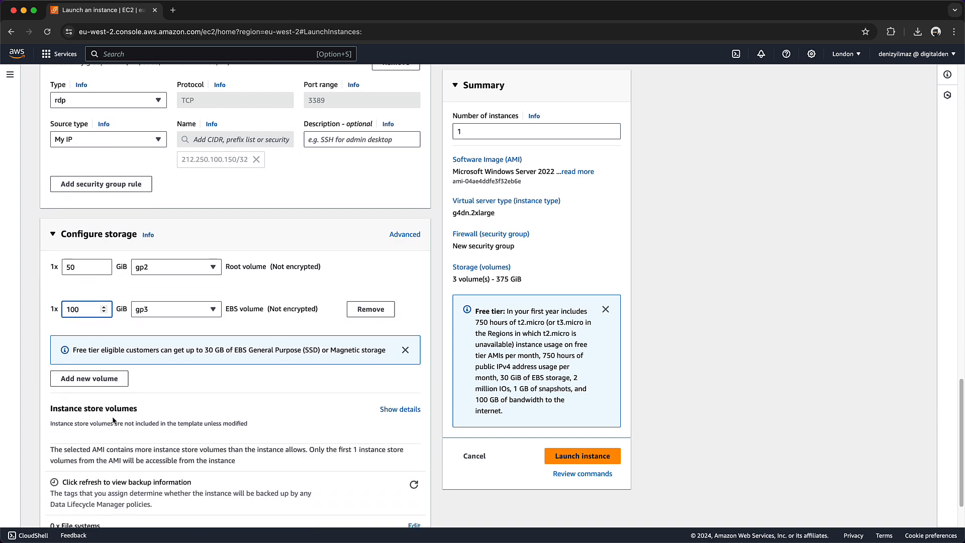
scroll(114, 420, down, 3)
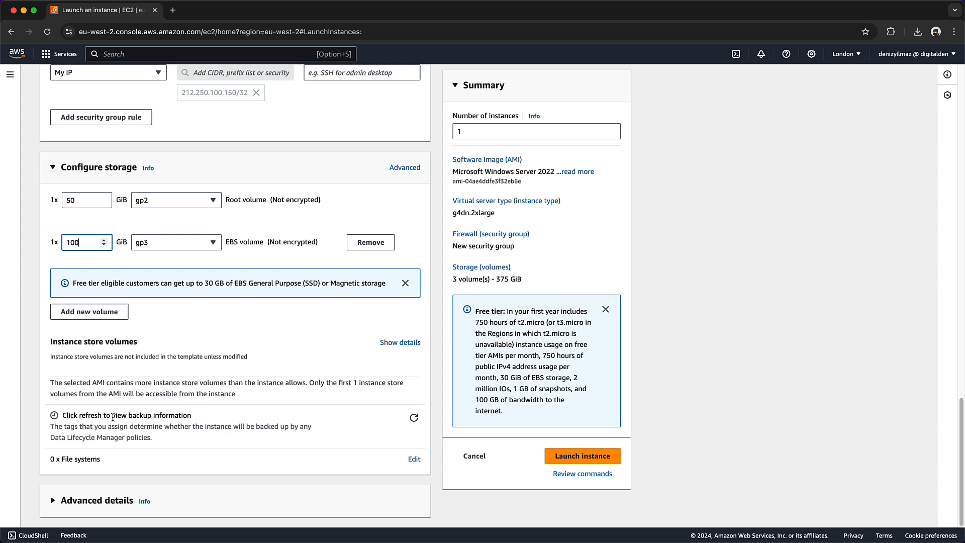
click(110, 500)
scroll(110, 500, down, 5)
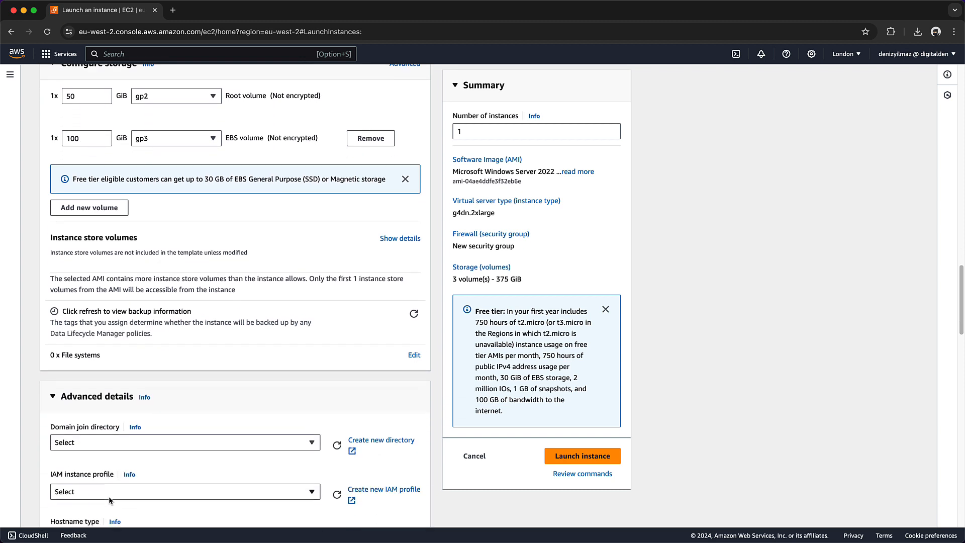
scroll(109, 500, down, 6)
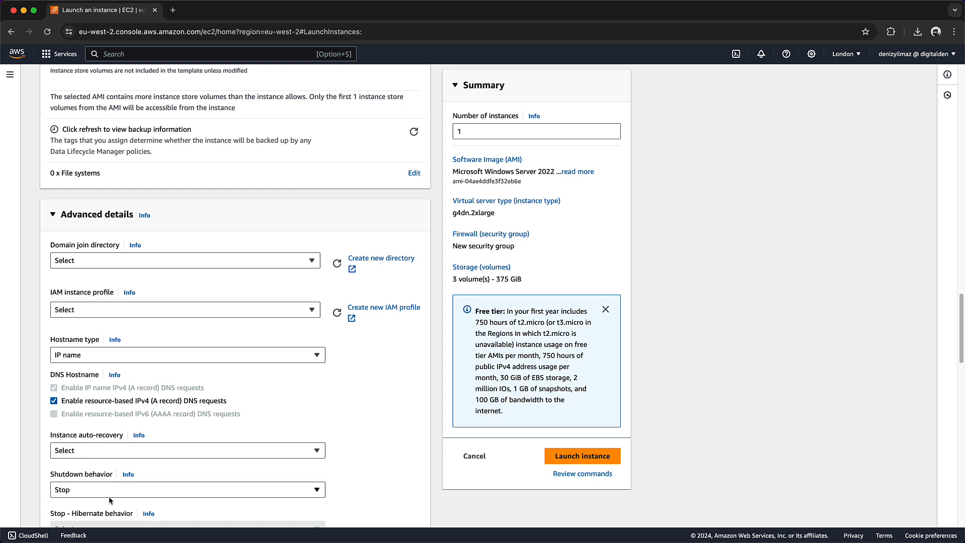
scroll(109, 496, down, 4)
click(109, 486)
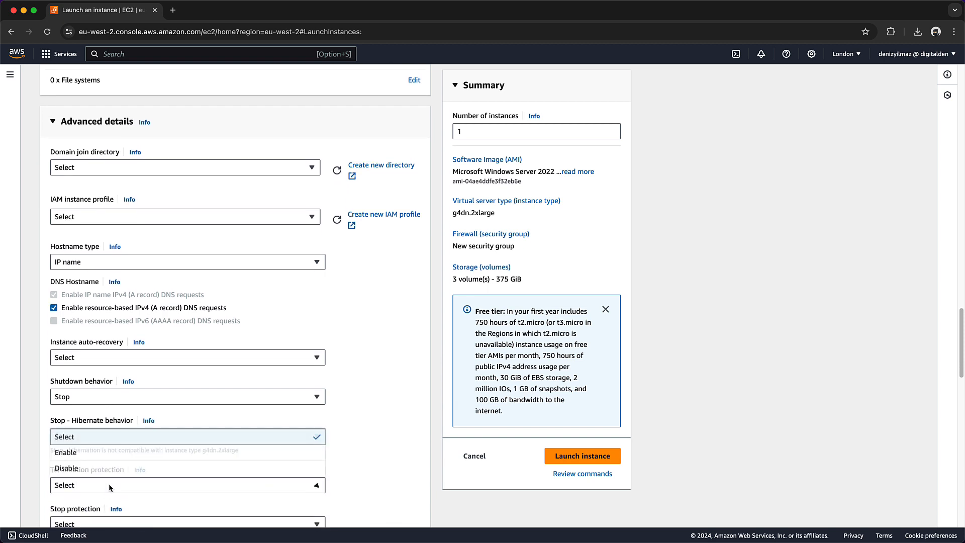
click(111, 453)
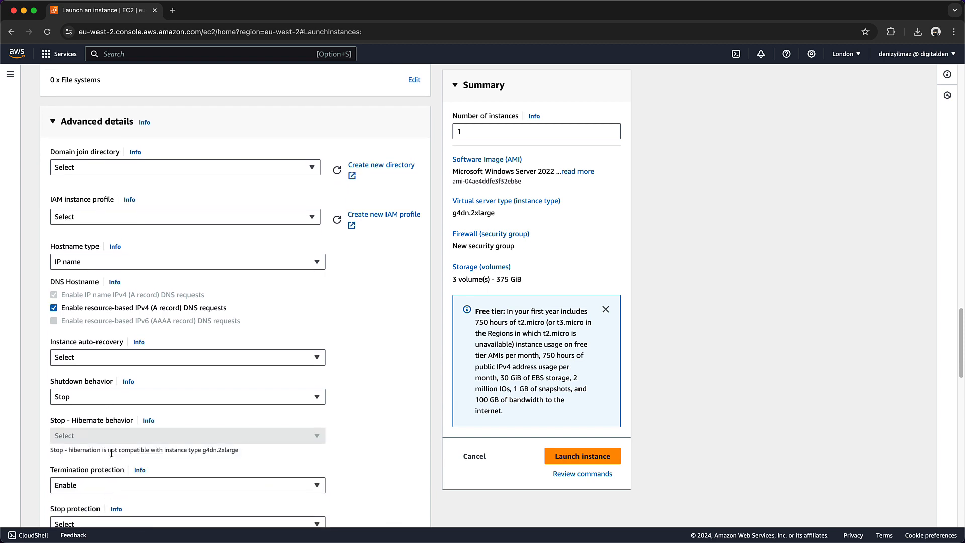
Launch the configured instance and copy its public IPv4 DNS name from the instance summary
scroll(112, 452, down, 6)
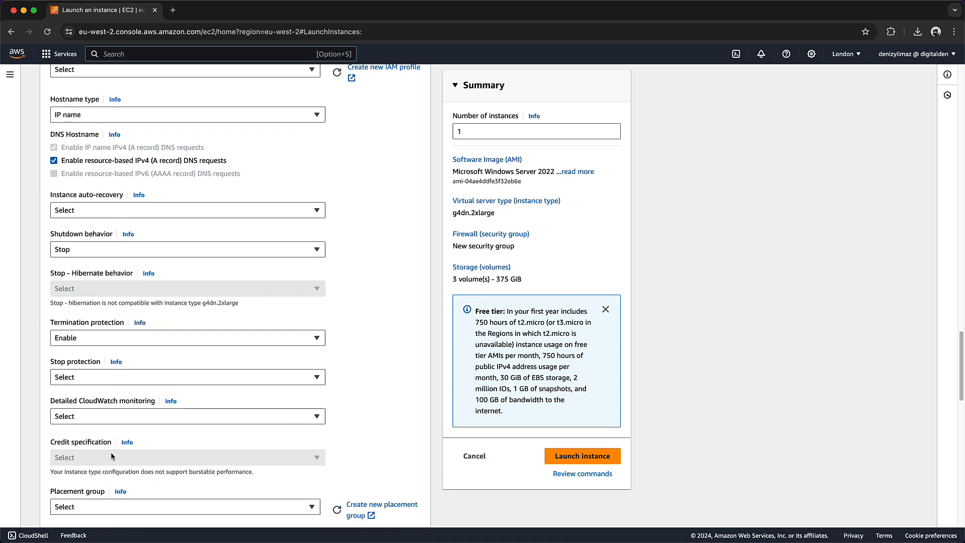
scroll(110, 451, down, 20)
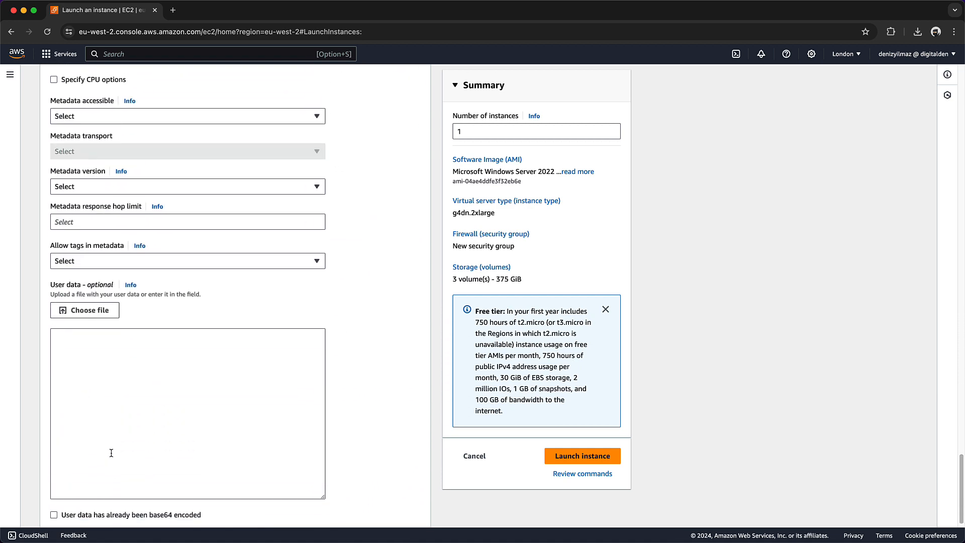
click(572, 455)
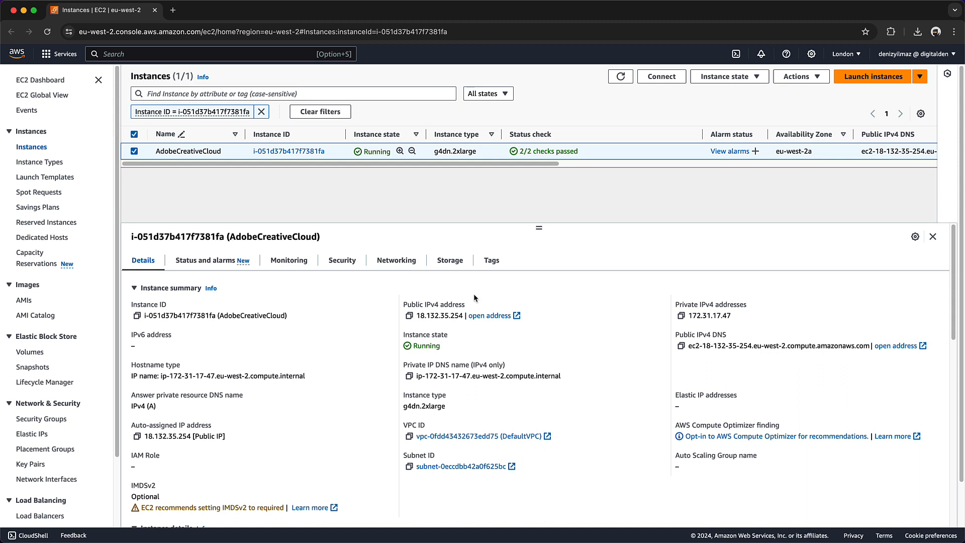
click(681, 346)
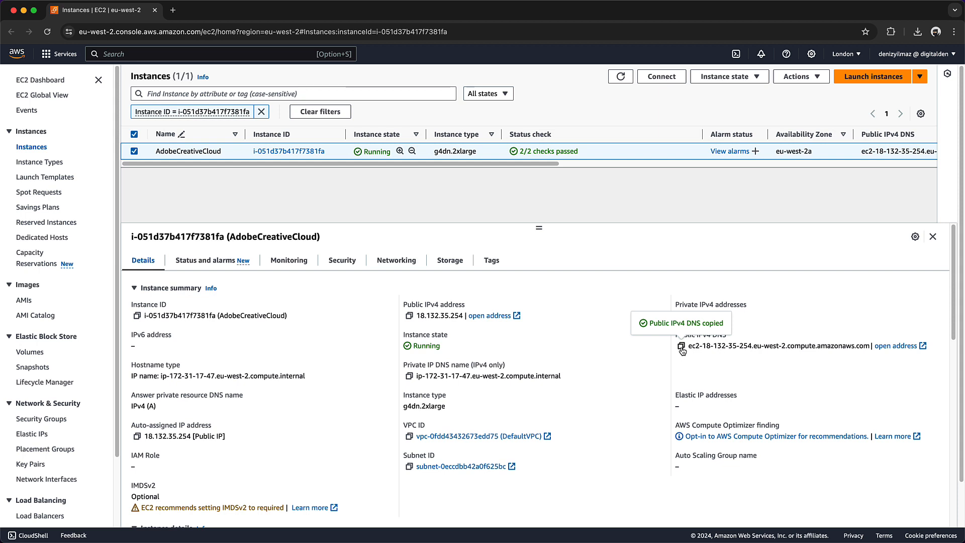
Retrieve the instance's Windows administrator password by uploading the private key file AdobeCloudKey.pem and decrypting it
click(785, 79)
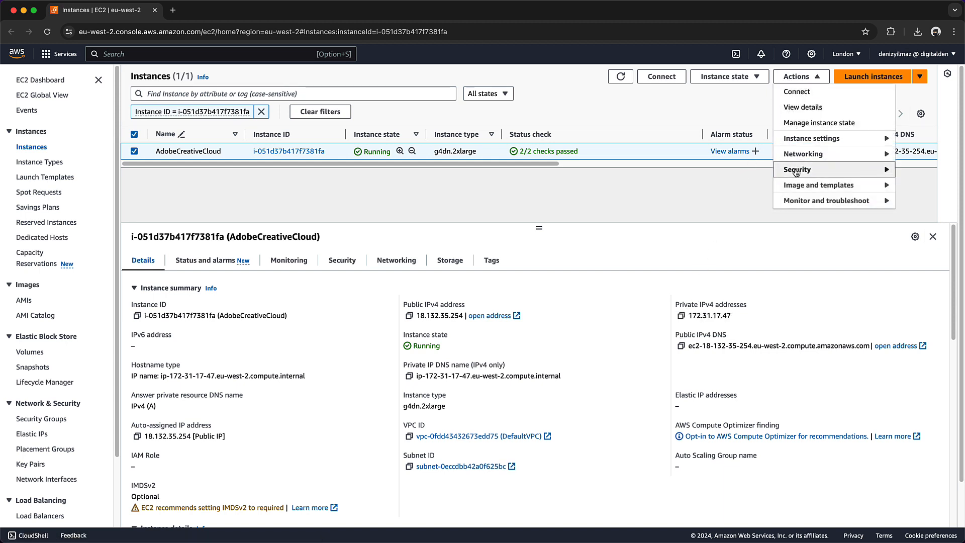
mouse_move(796, 172)
click(754, 186)
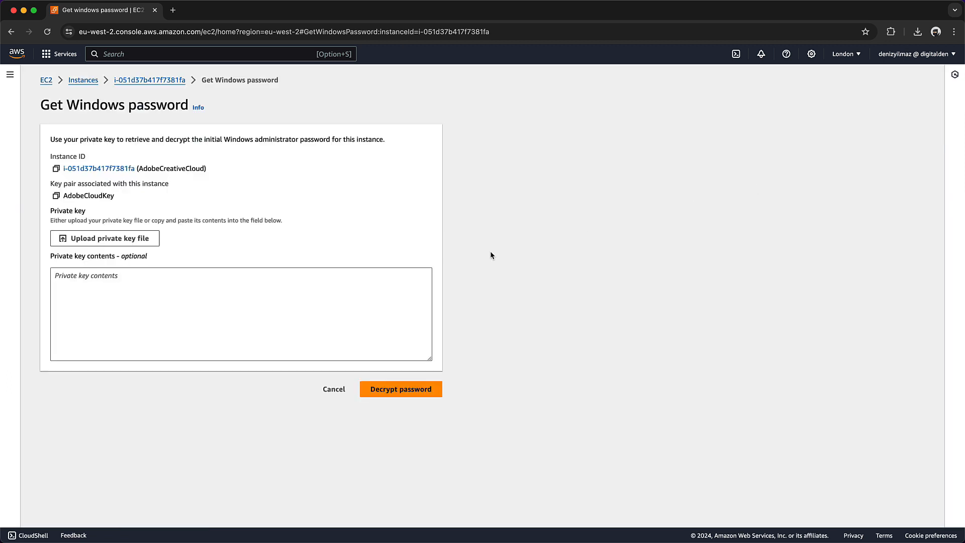
click(112, 237)
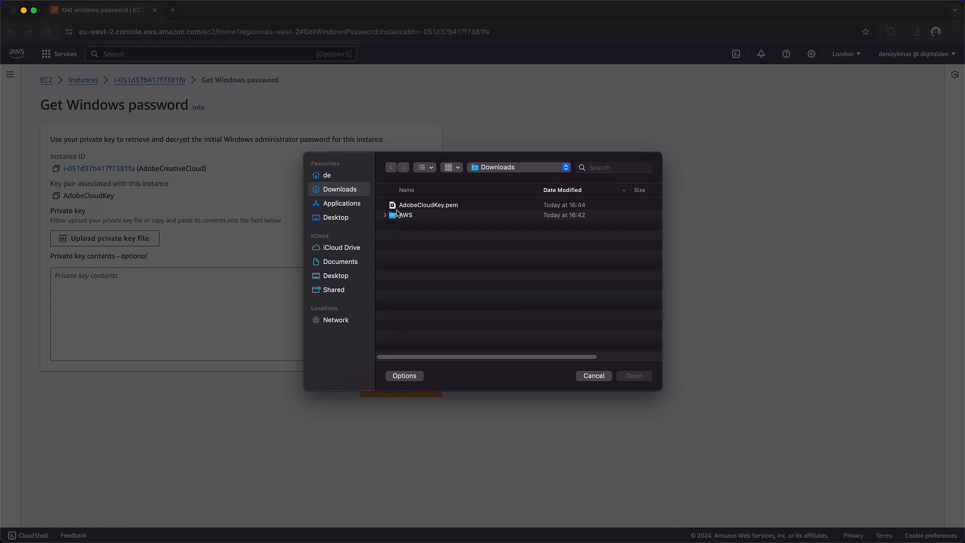
click(413, 204)
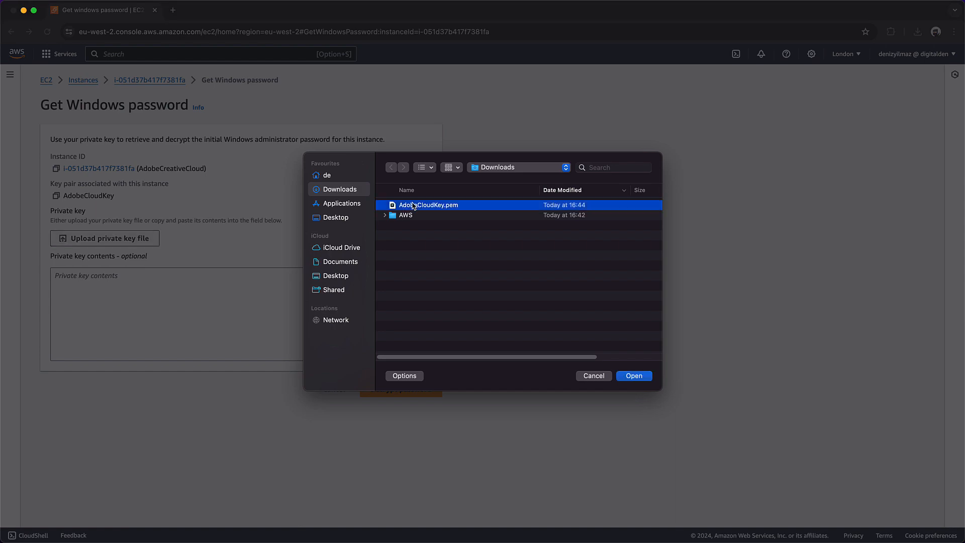
click(623, 377)
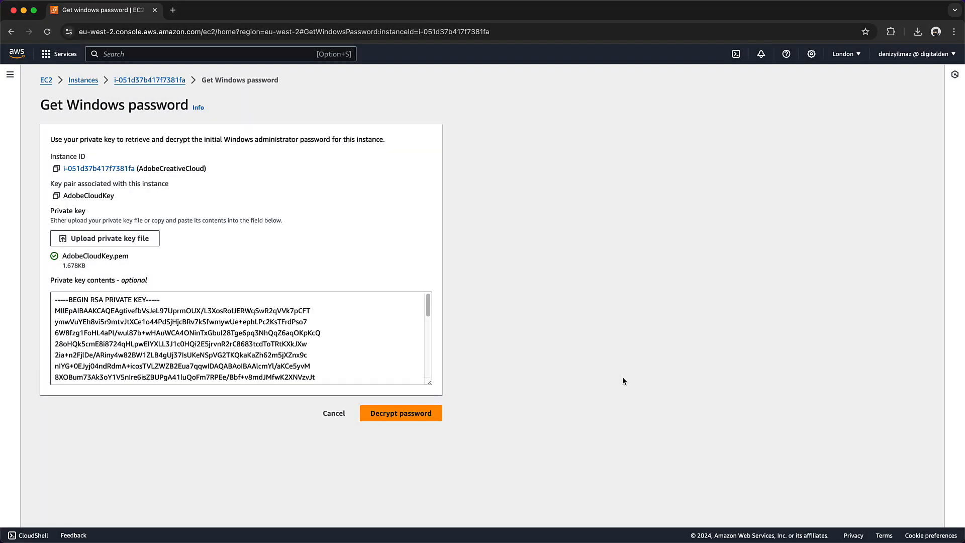
click(399, 418)
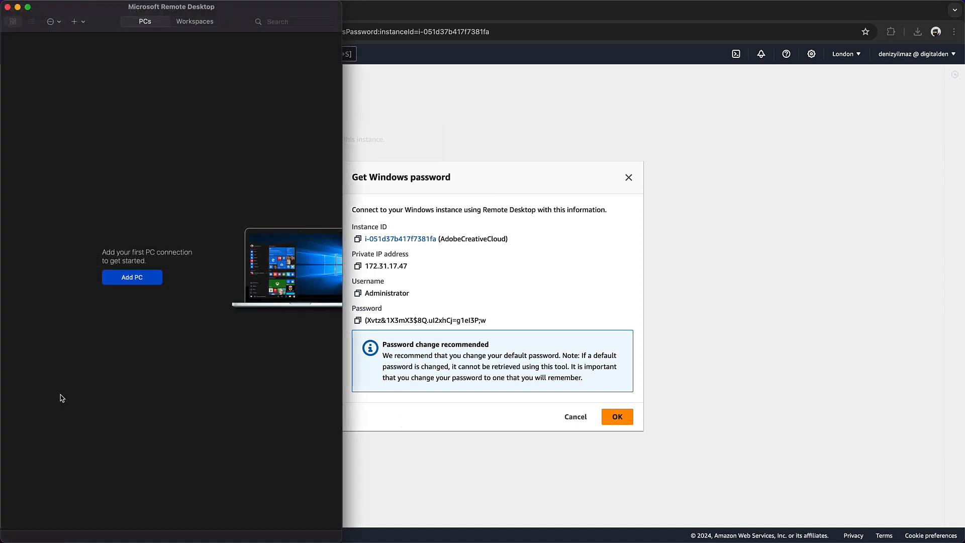
Start a new PC connection in Microsoft Remote Desktop, using the instance's copied public DNS name as the PC name
click(117, 283)
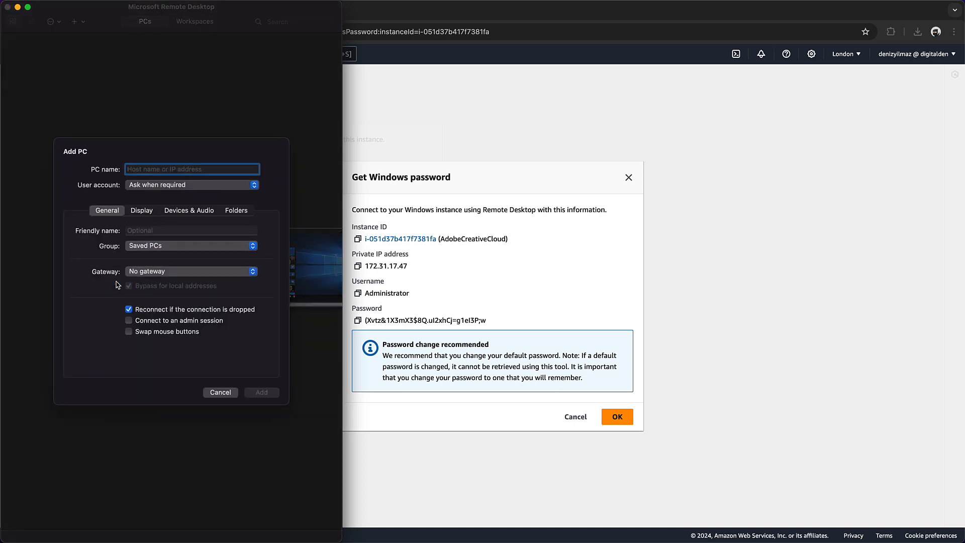
right_click(147, 169)
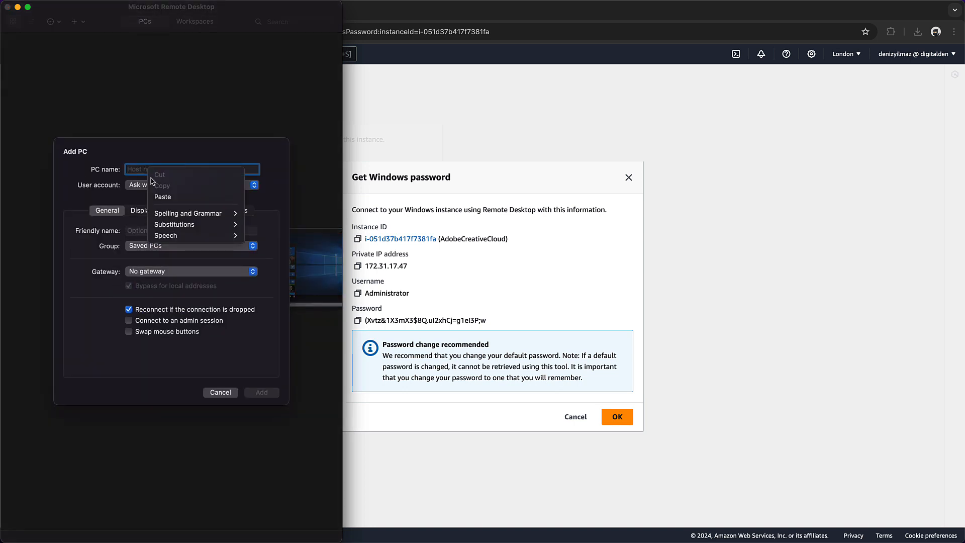
click(159, 197)
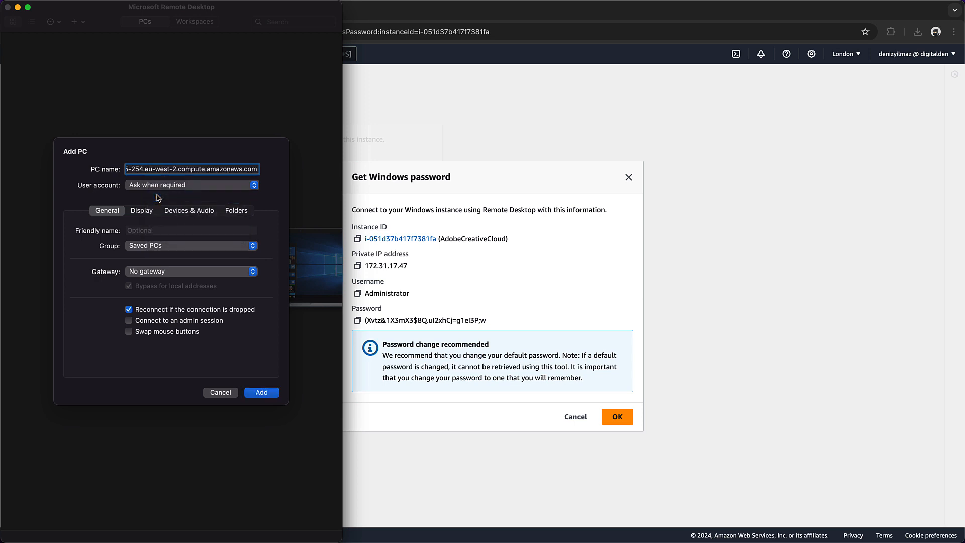
Add a user account to the connection with the username Administrator and the decrypted Windows password copied from the AWS console
click(159, 186)
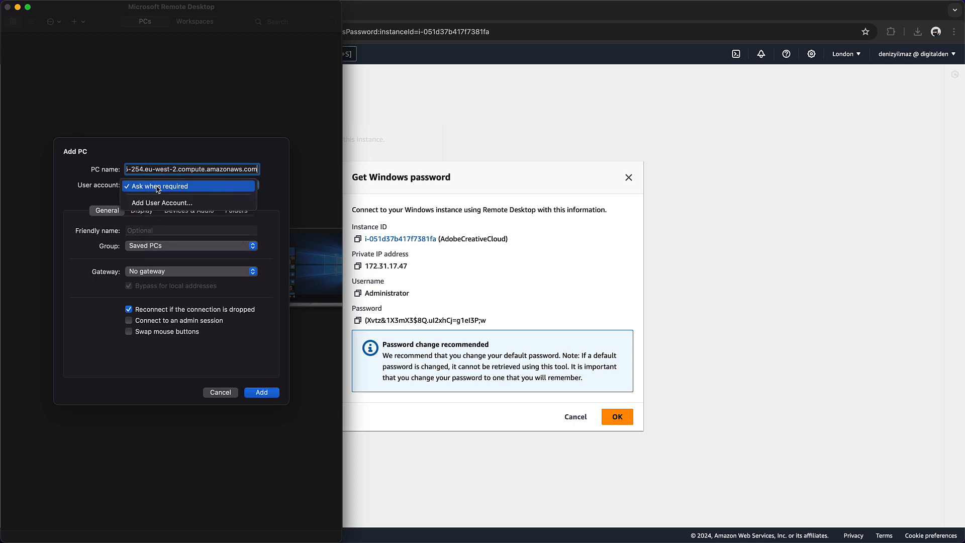
click(158, 202)
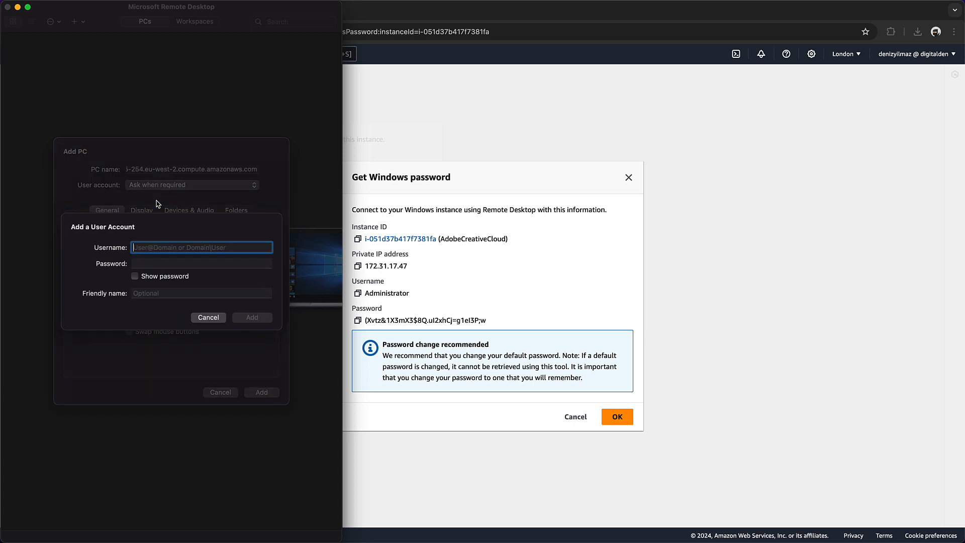
text(A)
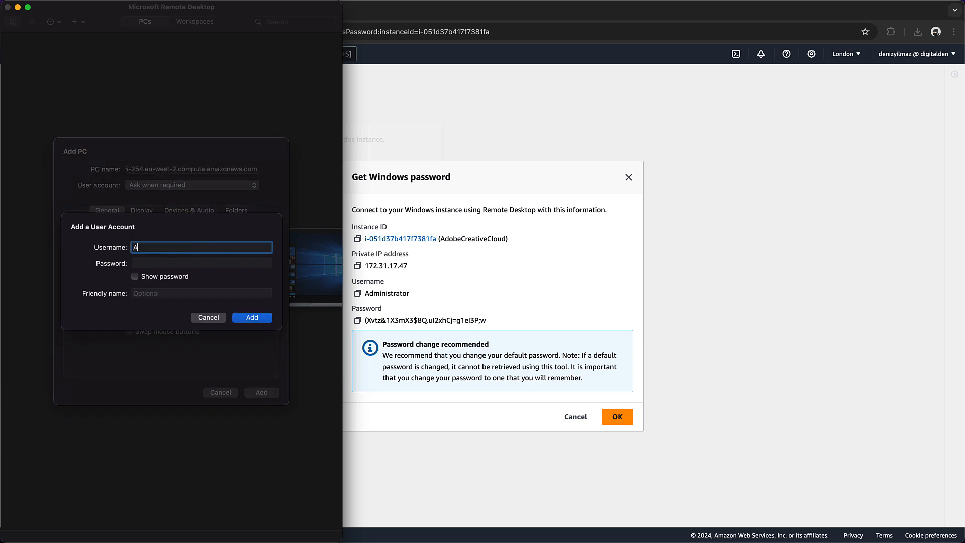
text(dministrator)
click(358, 320)
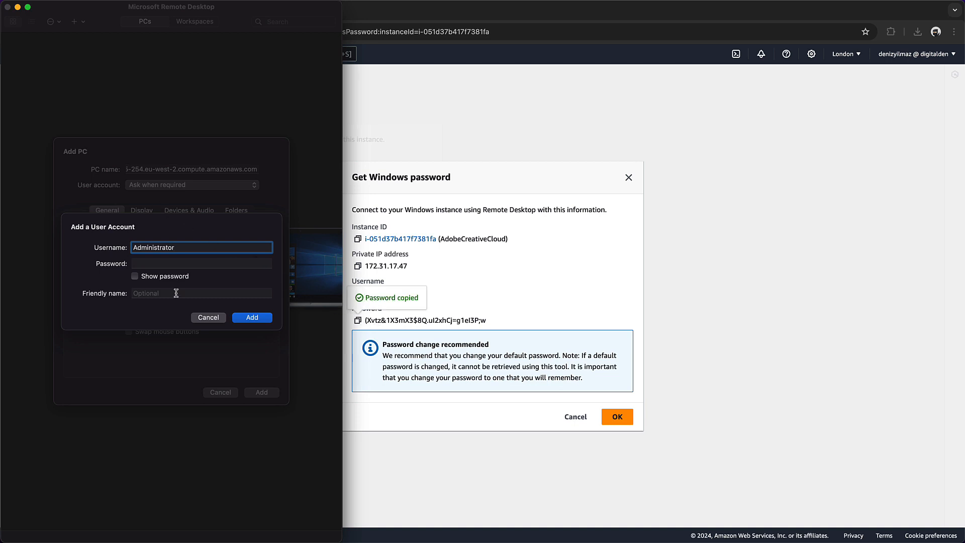
click(155, 264)
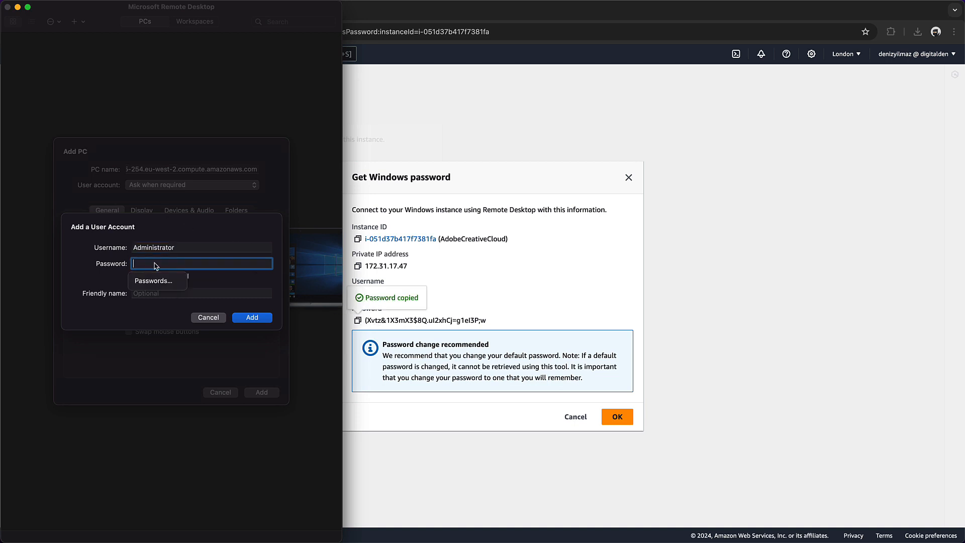
right_click(156, 264)
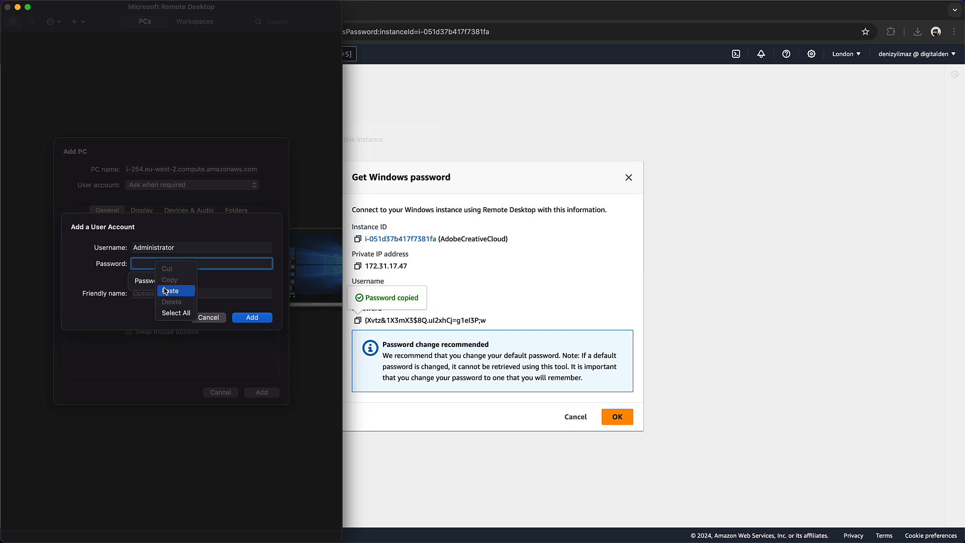
click(166, 290)
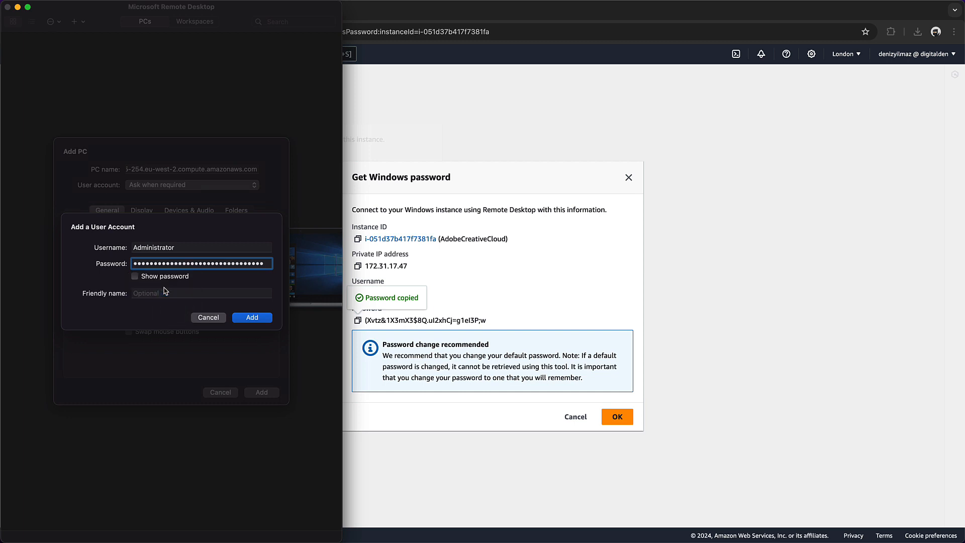
click(252, 318)
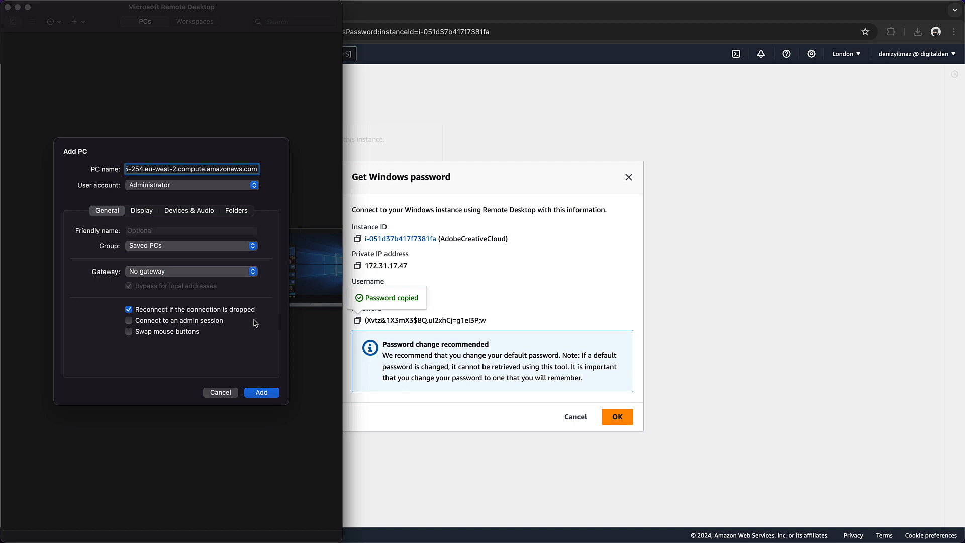
Save the PC with its default display settings and connect to it, accepting the unverified certificate and allowing network discovery
click(144, 213)
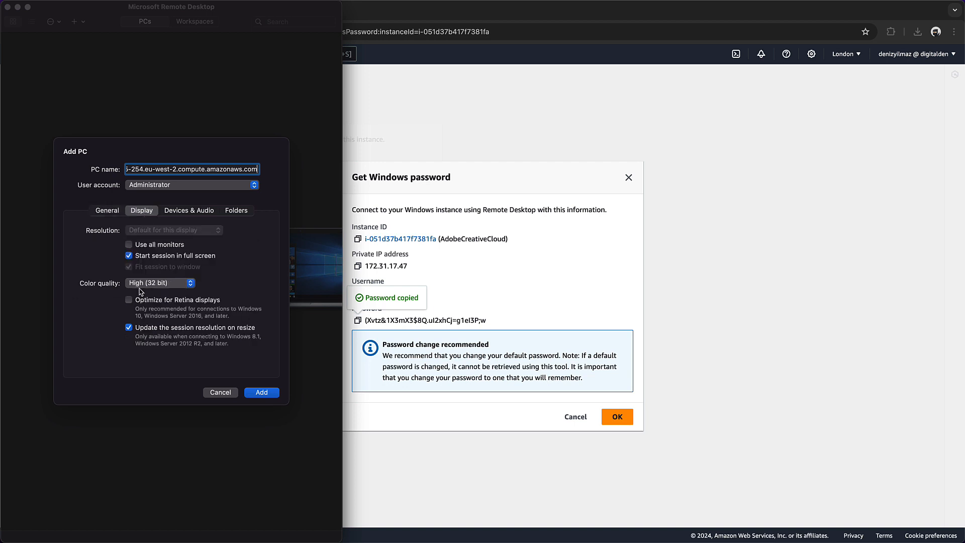
click(263, 394)
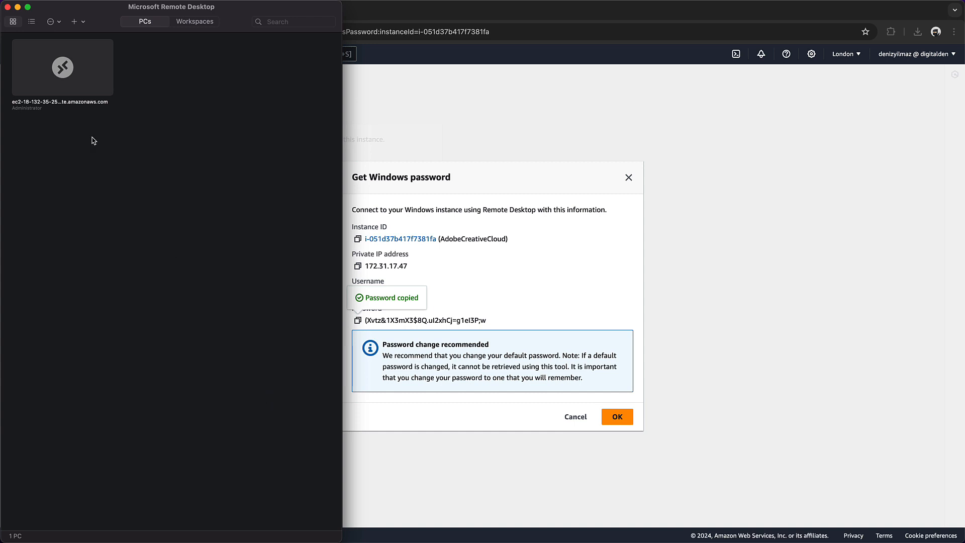
double_click(80, 86)
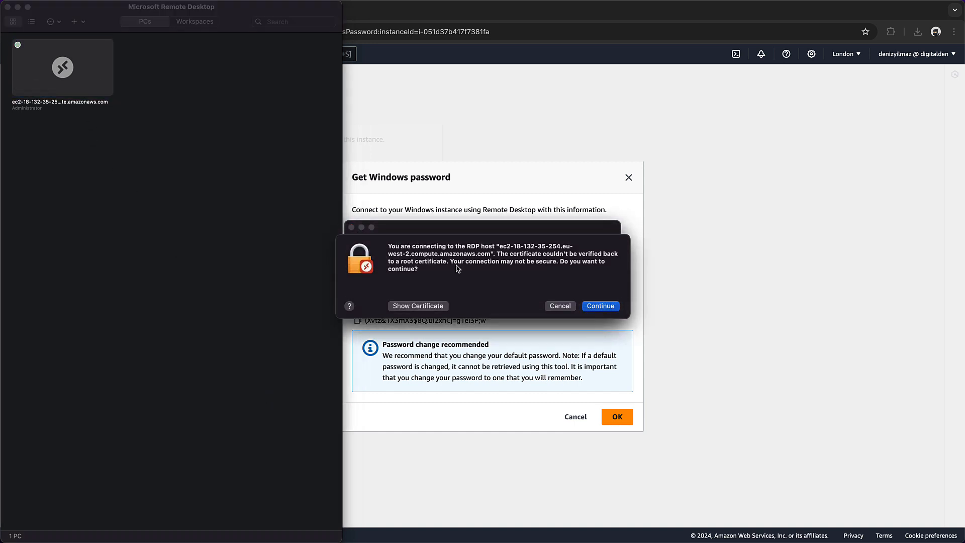
click(601, 306)
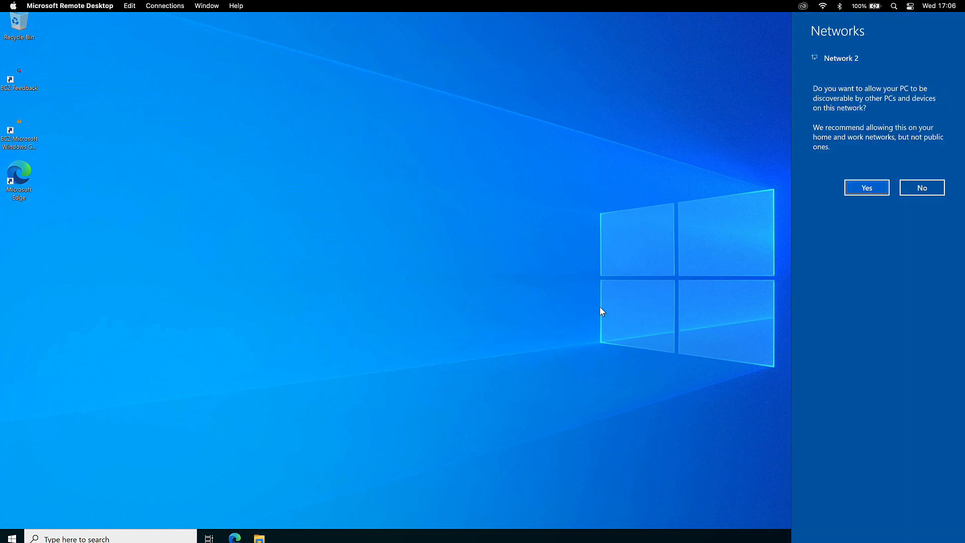
click(861, 188)
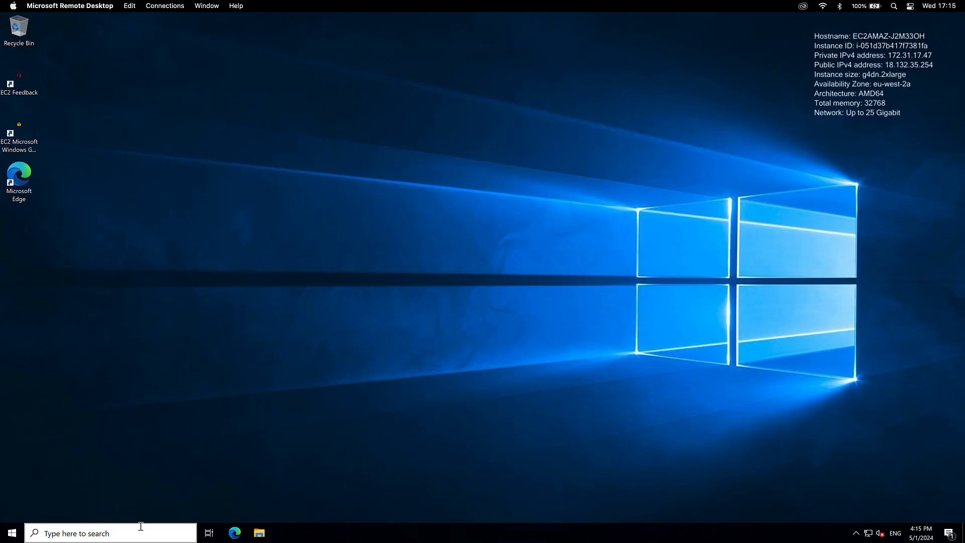
Examine the remote instance's hardware performance in Task Manager, checking whether a GPU is listed, and close it
click(141, 527)
text(task)
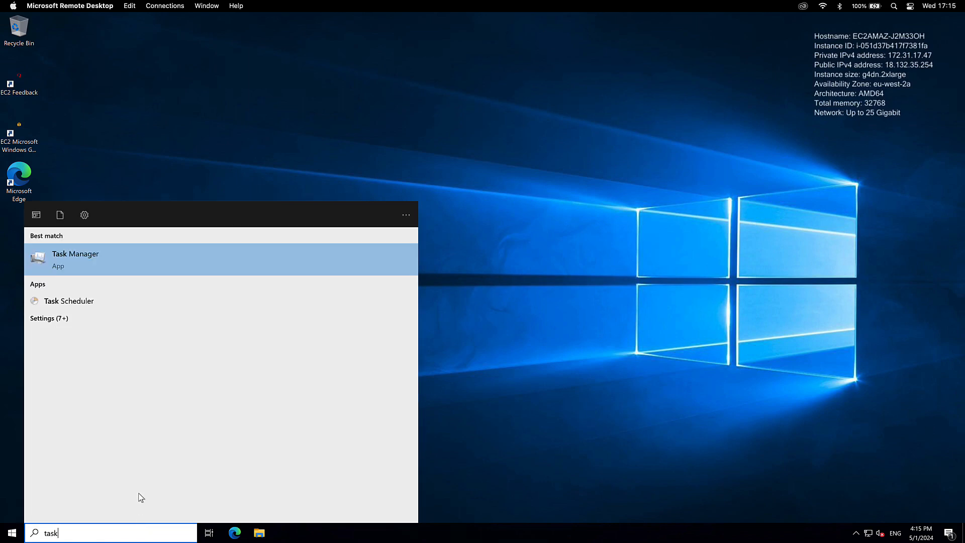
click(102, 254)
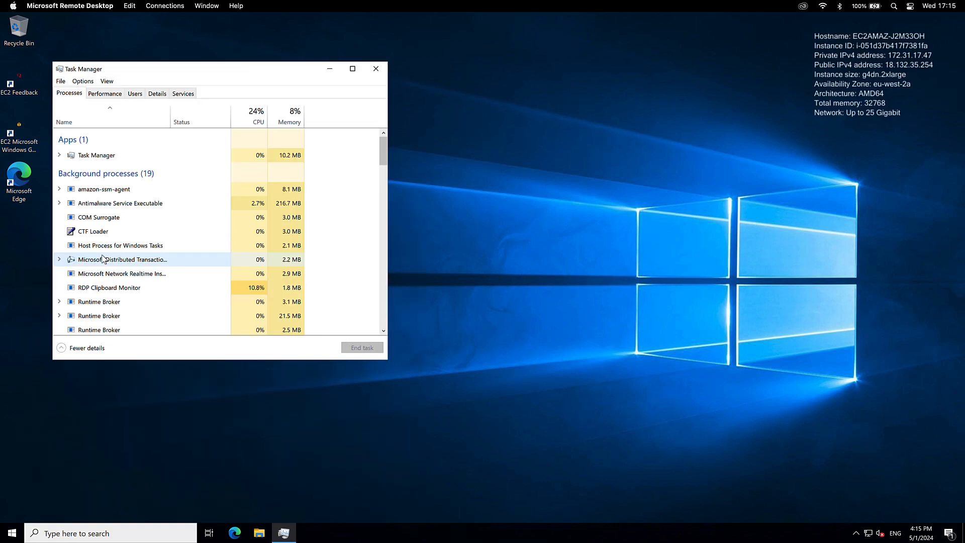
click(105, 94)
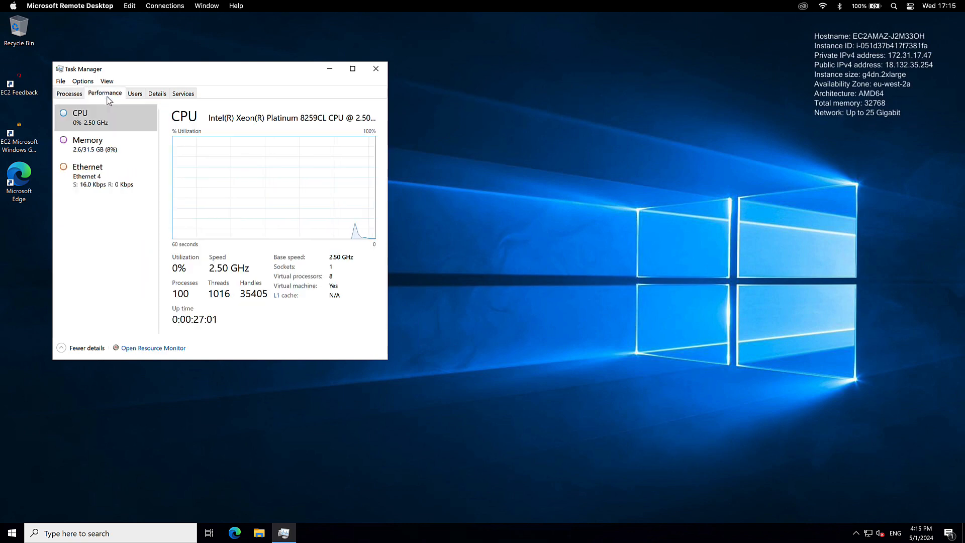
click(372, 71)
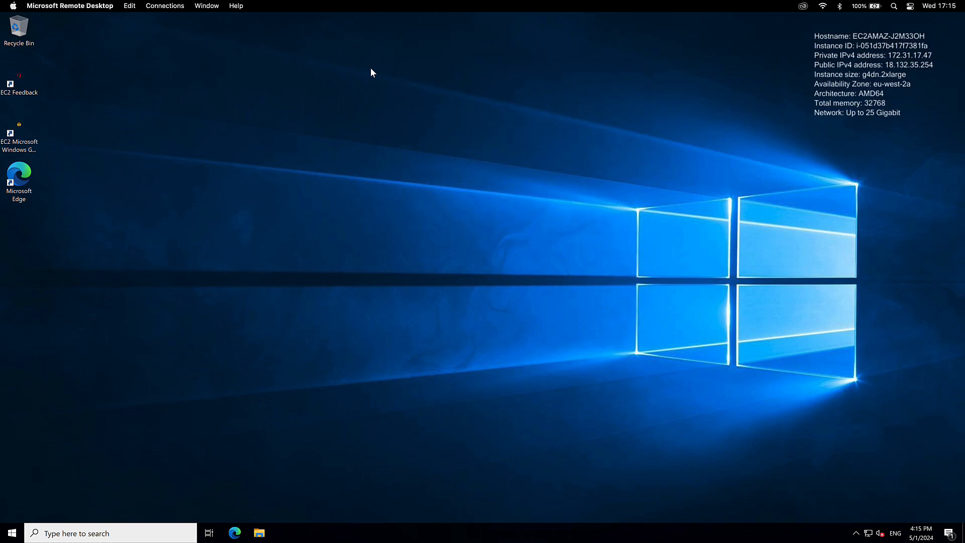
click(137, 533)
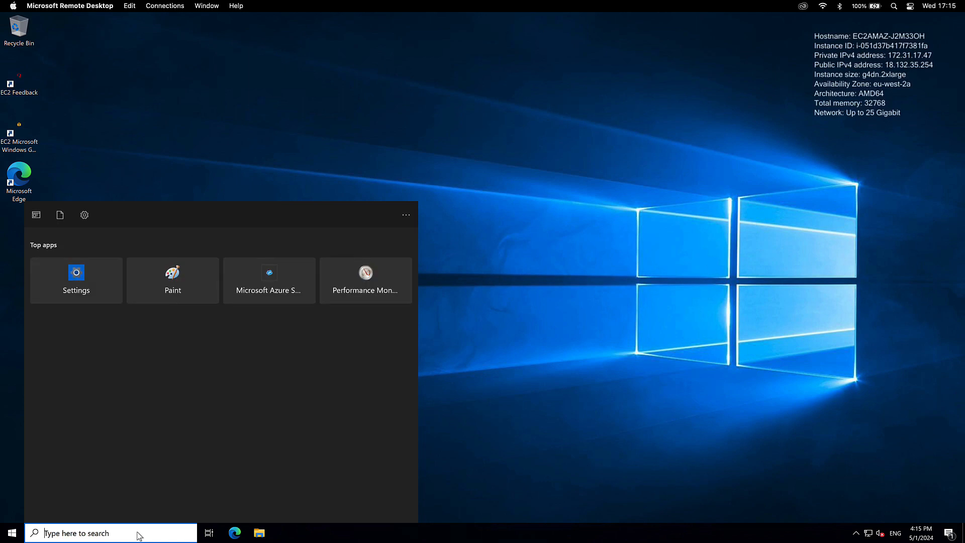
text(powershell)
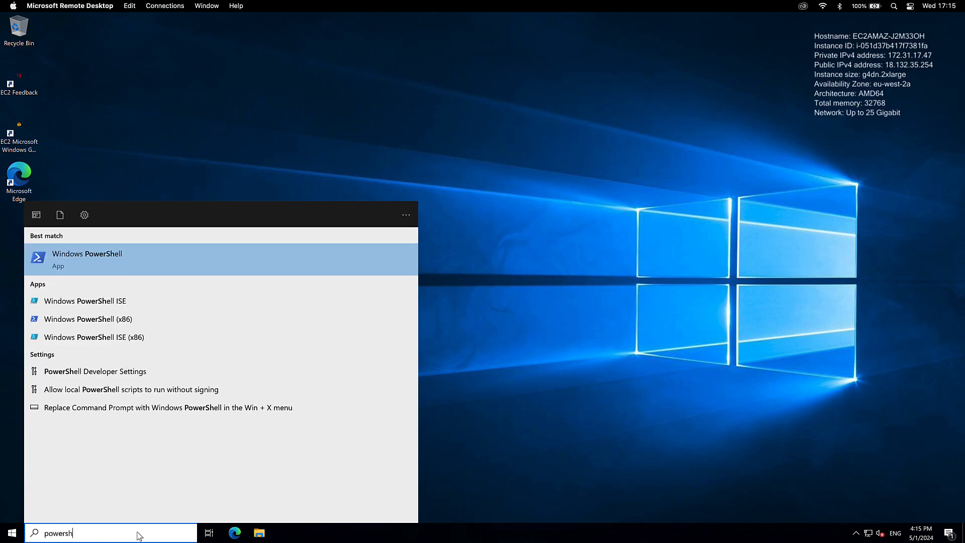
right_click(123, 253)
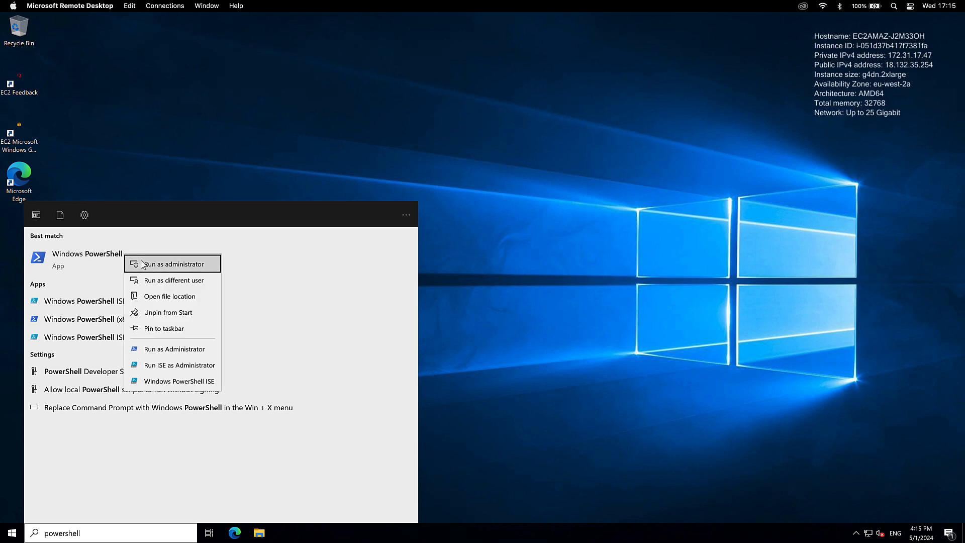
click(141, 262)
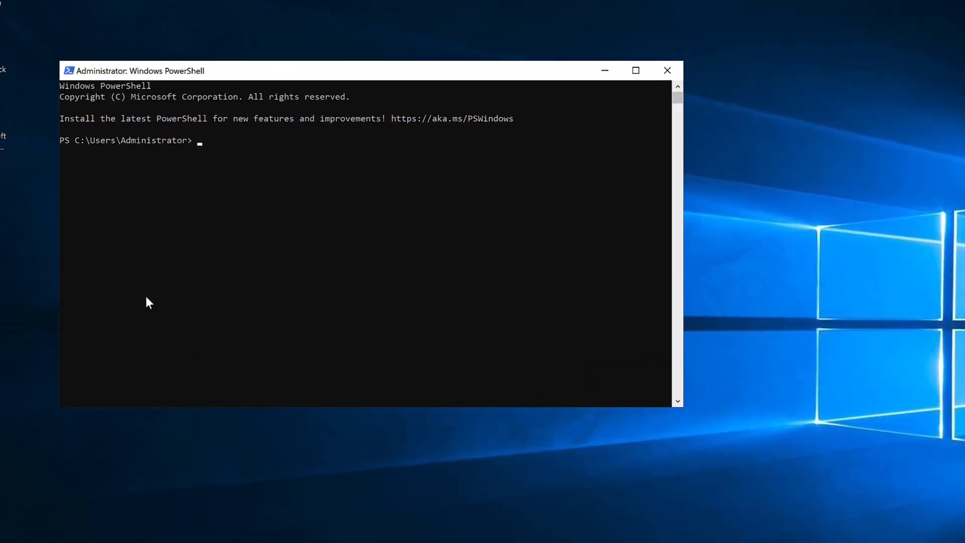
text(Invoke-WebRequest -Uri "https://awscli.amazonaws.com/AWSCLIV2.msi" -OutFile "AWSCLIV2.msi" Start-Process msiexec.exe -Wait -ArgumentList "/i AWSCLIV2.msi" aws --version)
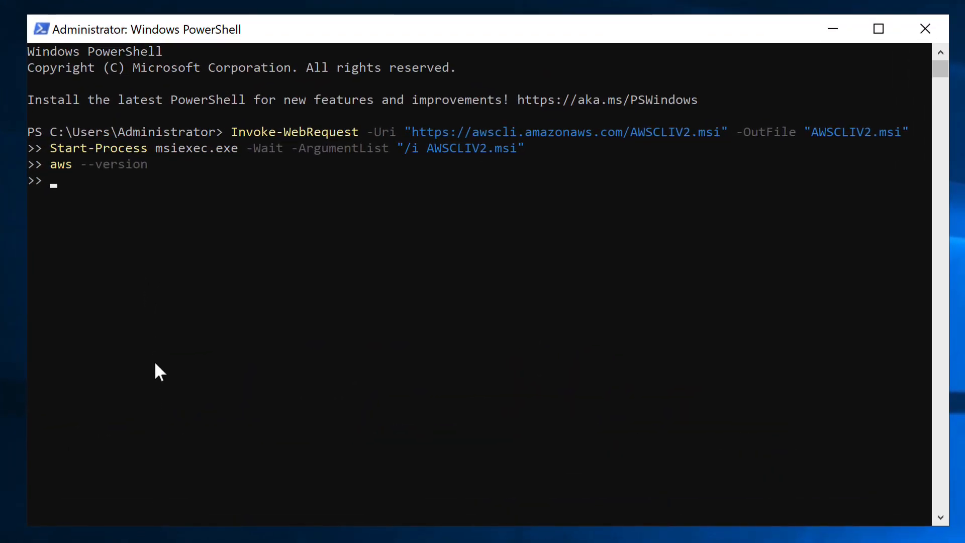
key(Return)
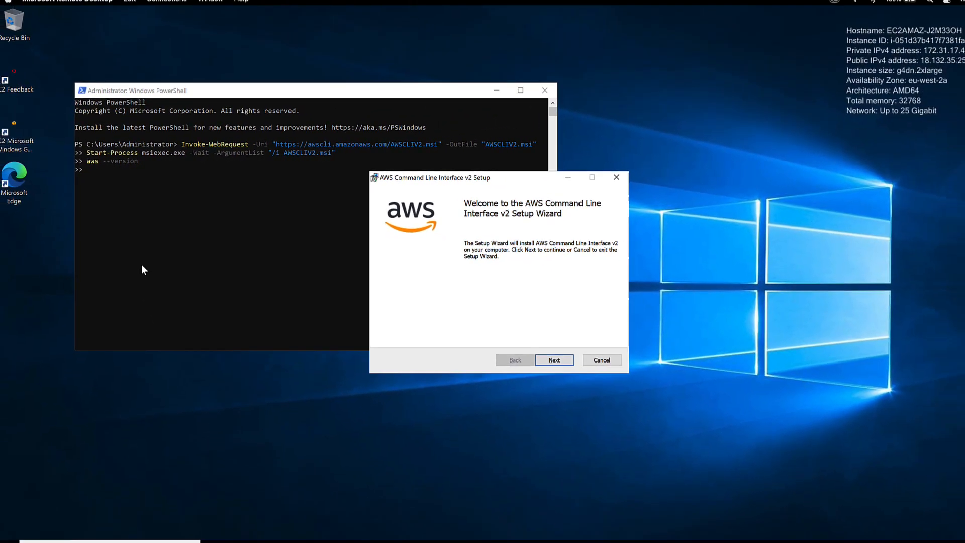
Install AWS Command Line Interface v2 through its setup wizard, accepting the license agreement and keeping the default setup
click(554, 360)
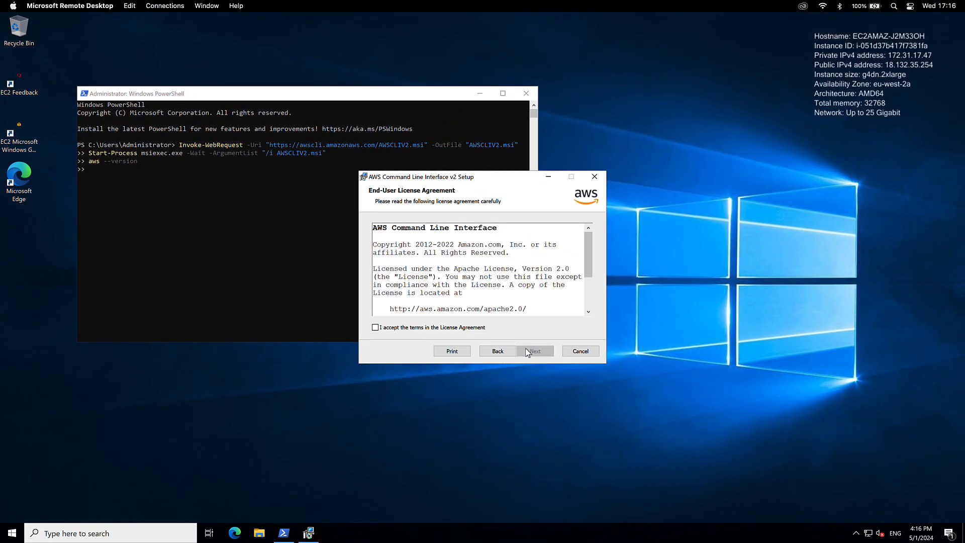
click(484, 333)
click(537, 351)
click(541, 350)
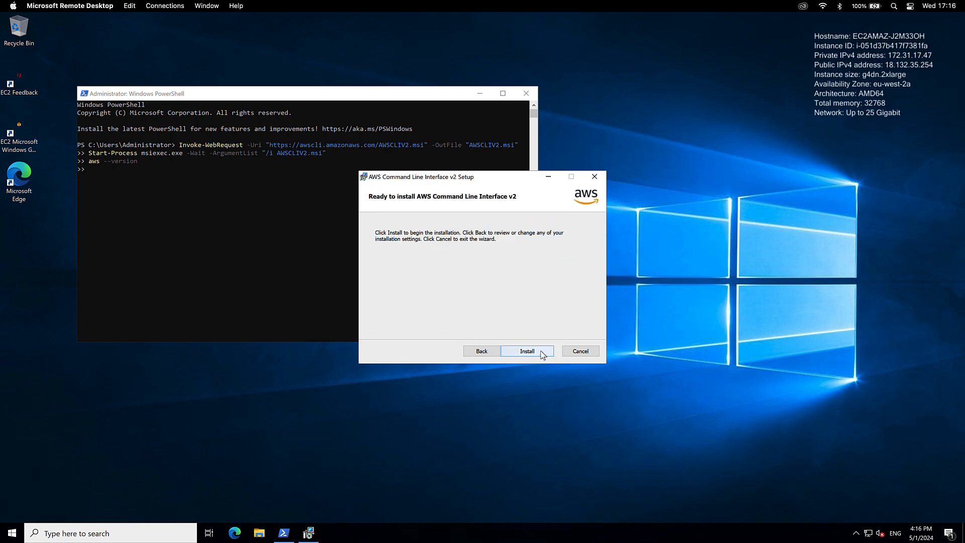
click(541, 351)
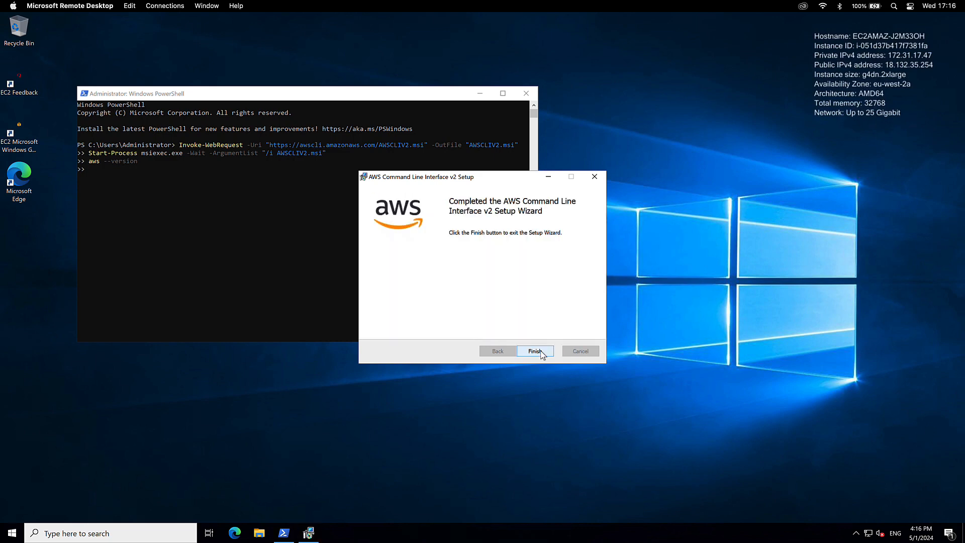
click(535, 352)
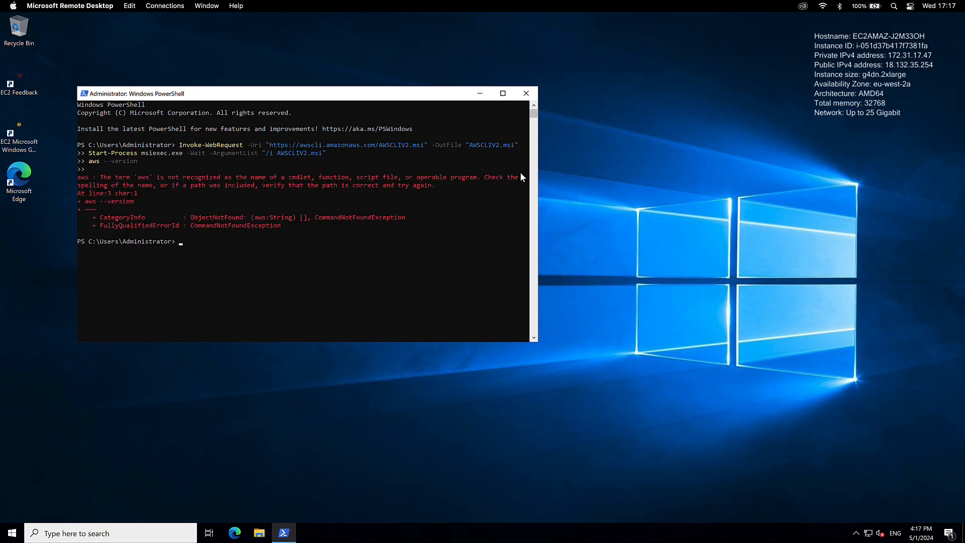
Restart PowerShell as administrator and check the AWS CLI installation with aws --version
click(527, 93)
click(129, 531)
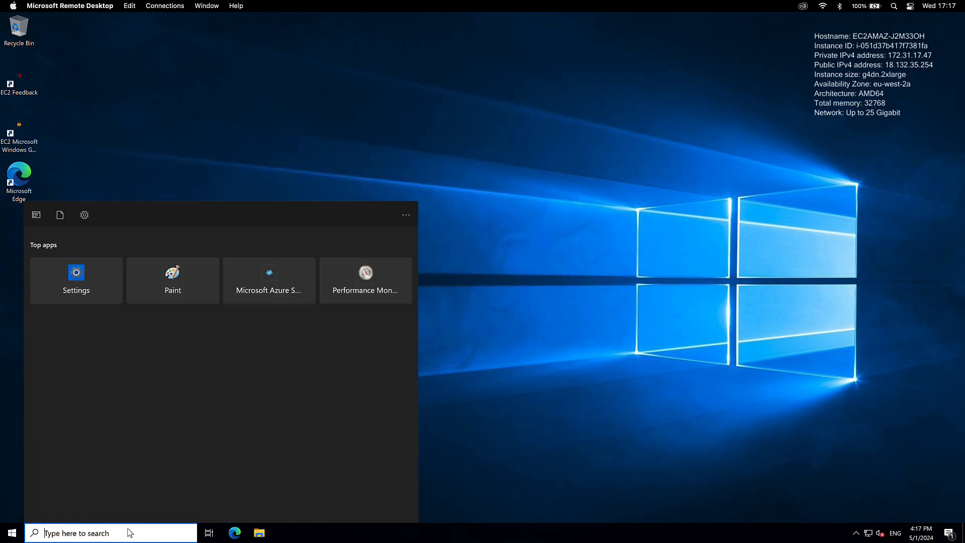
text(power)
right_click(97, 300)
click(108, 311)
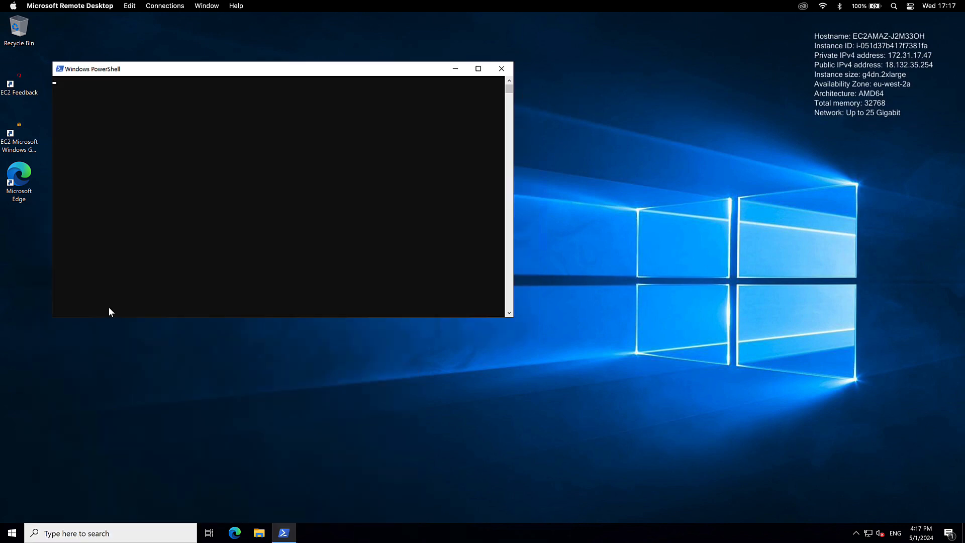
text(aws --version)
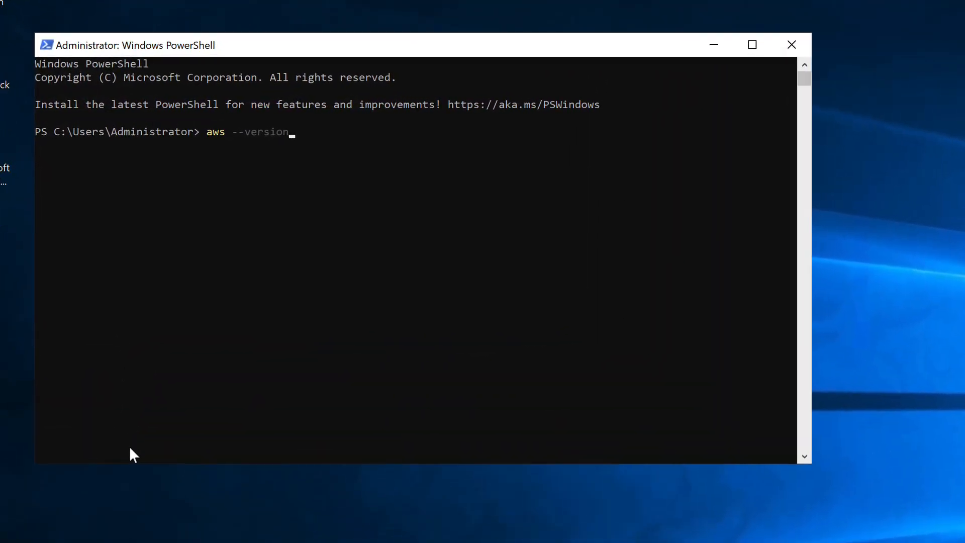
key(Return)
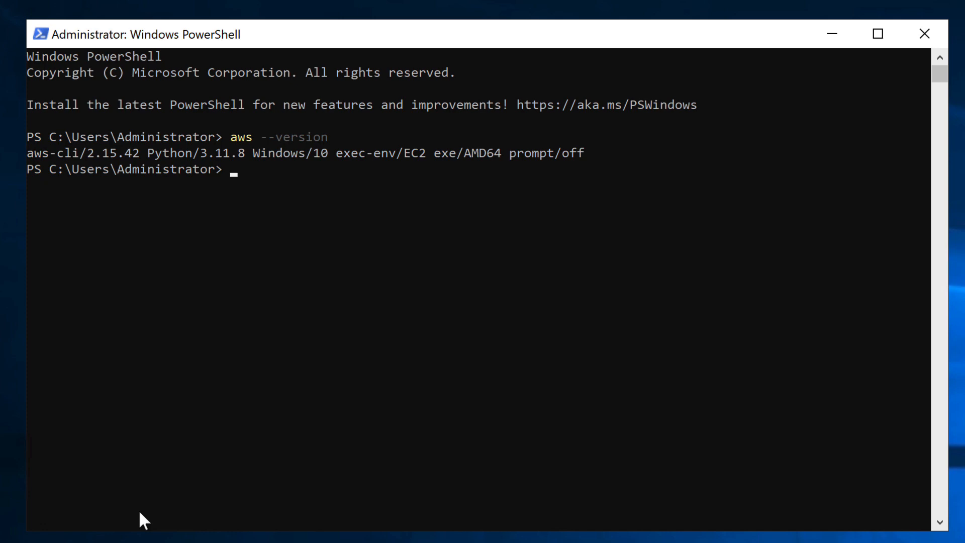
Run aws configure and enter the AWS access key ID and the secret access key
text(aws configure)
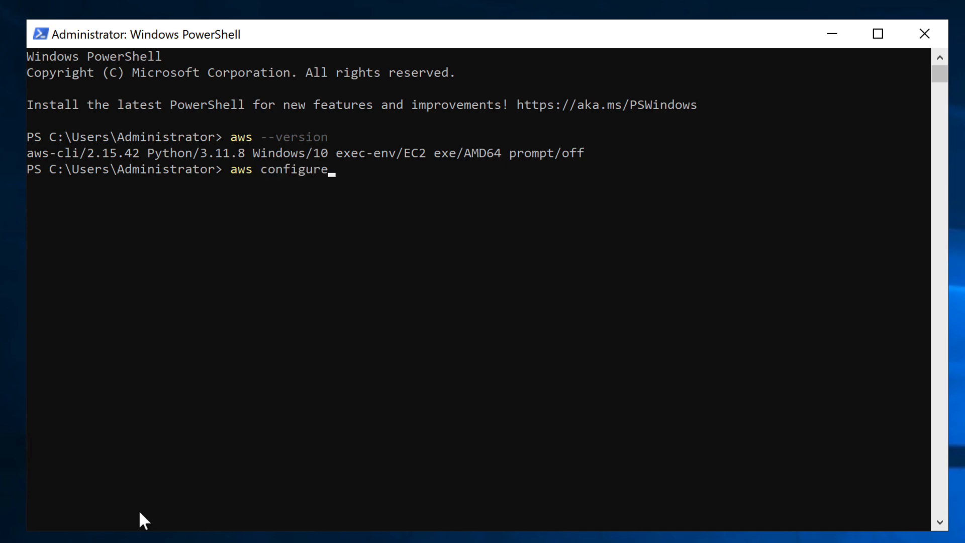
key(Return)
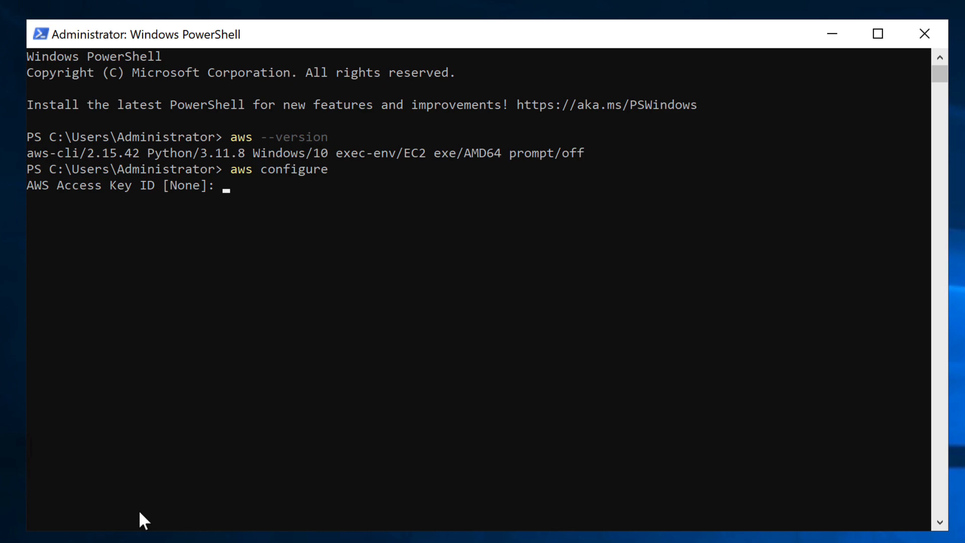
click(275, 192)
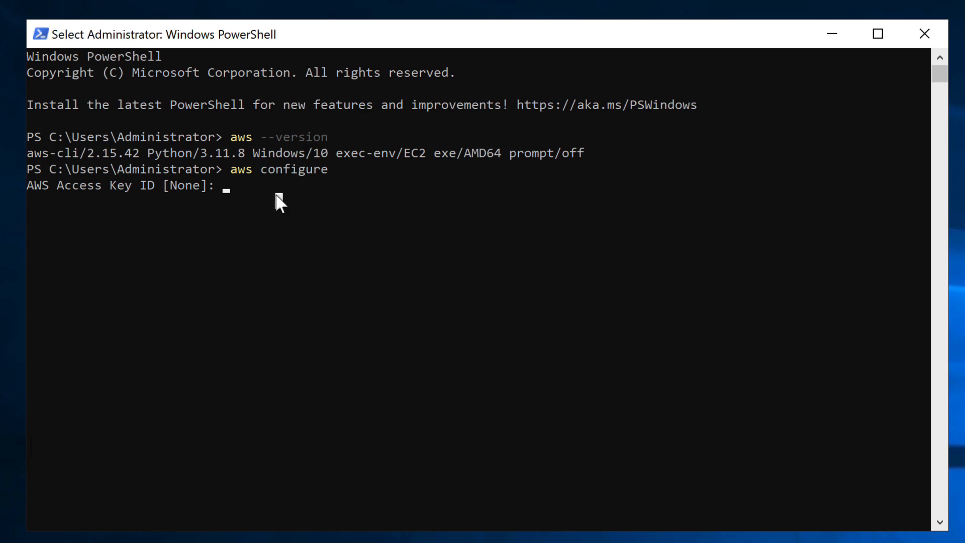
right_click(275, 192)
key(Return)
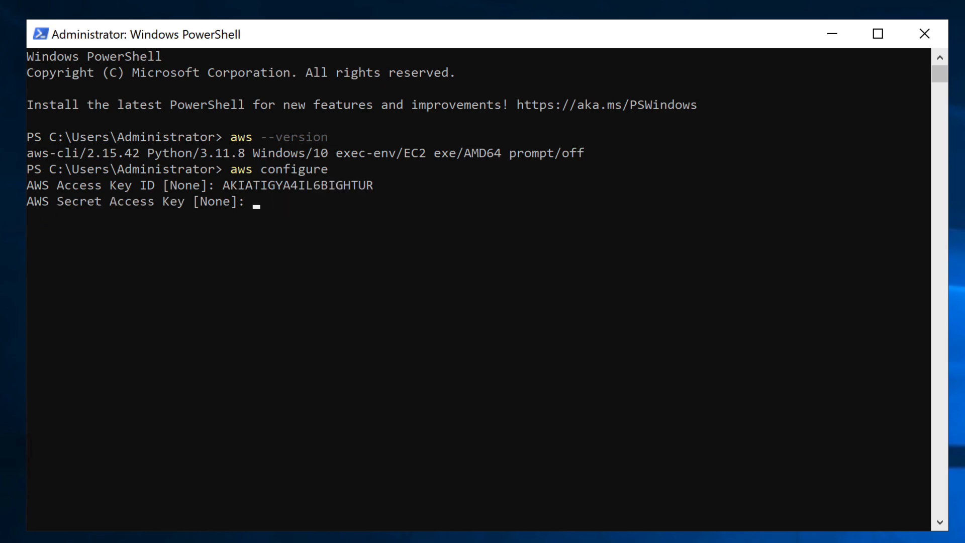
click(302, 216)
right_click(301, 215)
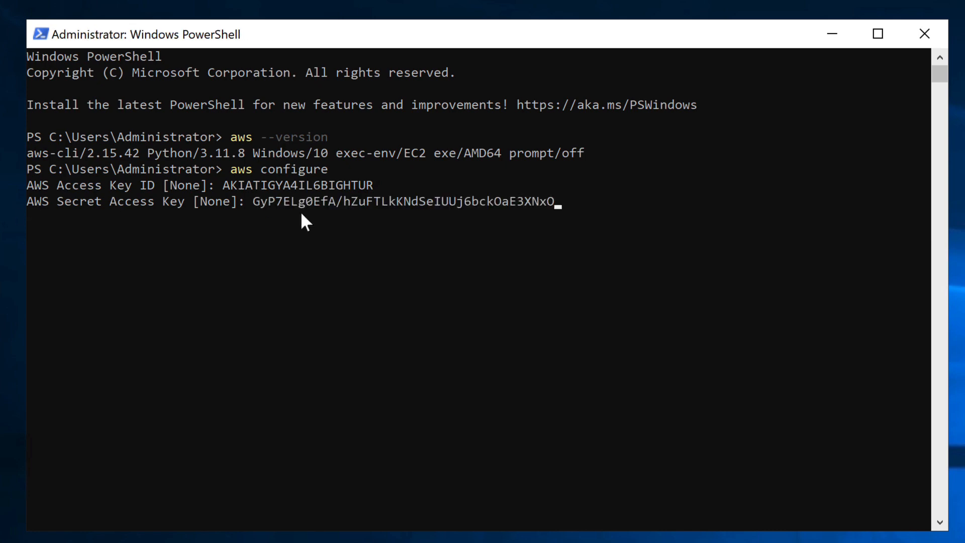
key(Return)
Set the AWS CLI default region name to eu-west-2 and leave the default output format blank
text(e)
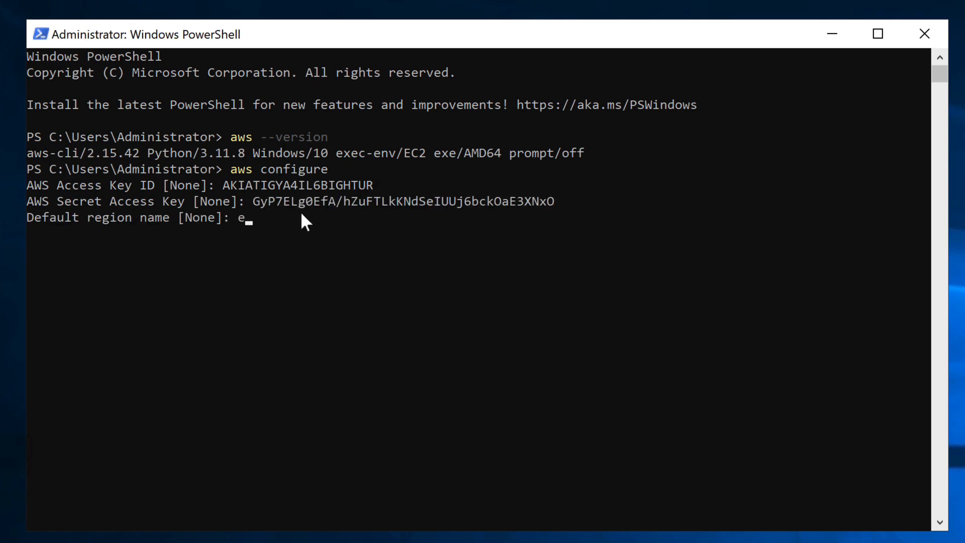
text(u-west-1)
key(Return)
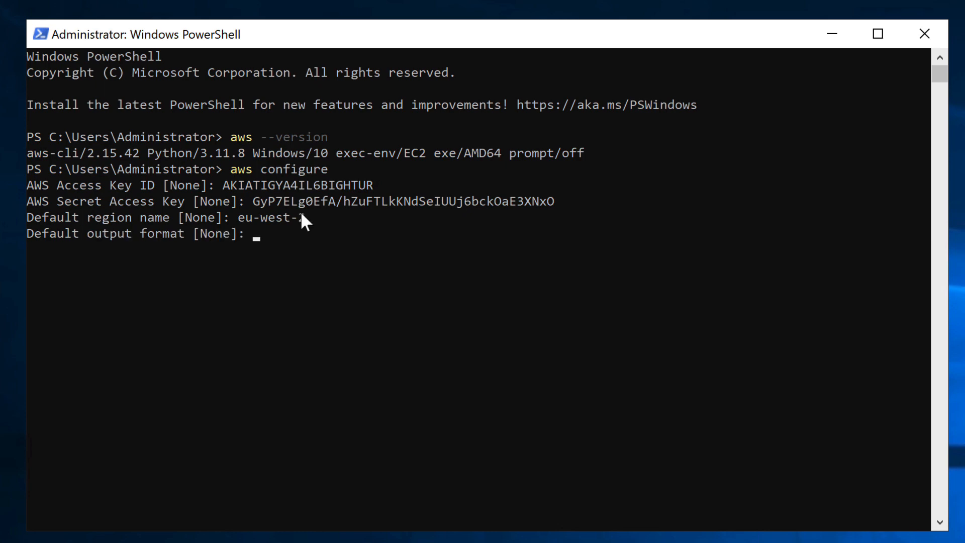
key(Return)
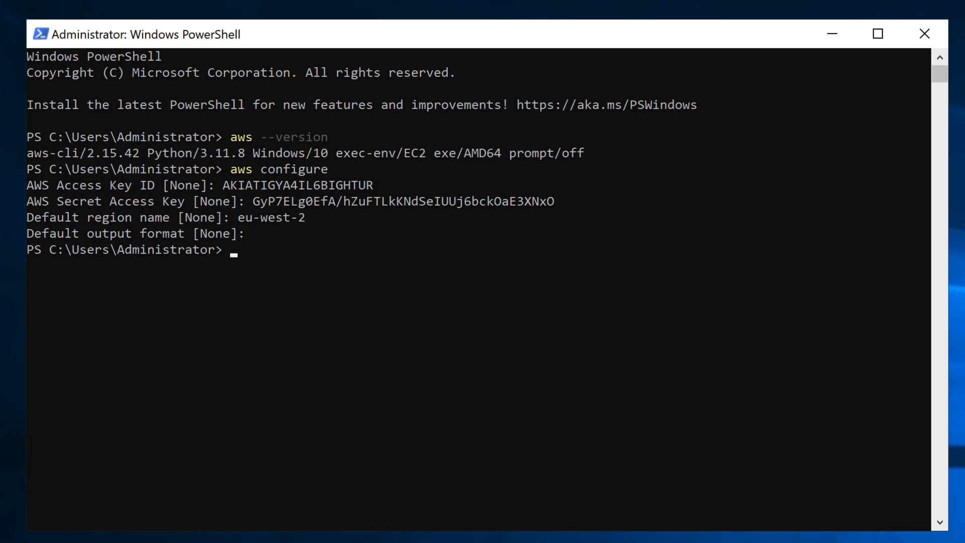
Run the PowerShell script that copies the latest drivers from the ec2-windows-nvidia-drivers bucket in us-east-1 to $home\Desktop\NVIDIA
click(309, 314)
text($Bucket = "ec2-windows-nvidia-drivers" $KeyPrefix = "latest" $LocalPath = "$home\Desktop\NVIDIA" $Objects = Get-S3Object -BucketName $Bucket -KeyPrefix $KeyPrefix -Region us-east-1 foreach ($Object in $Objects) {     $LocalFileName = $Object.Key     if ($LocalFileName -ne '' -and $Object.Size -ne 0) {         $LocalFilePath = Join-Path $LocalPath $LocalFileName         Copy-S3Object -BucketName $Bucket -Key $Object.Key -LocalFile $LocalFilePath -Region us-east-1     } })
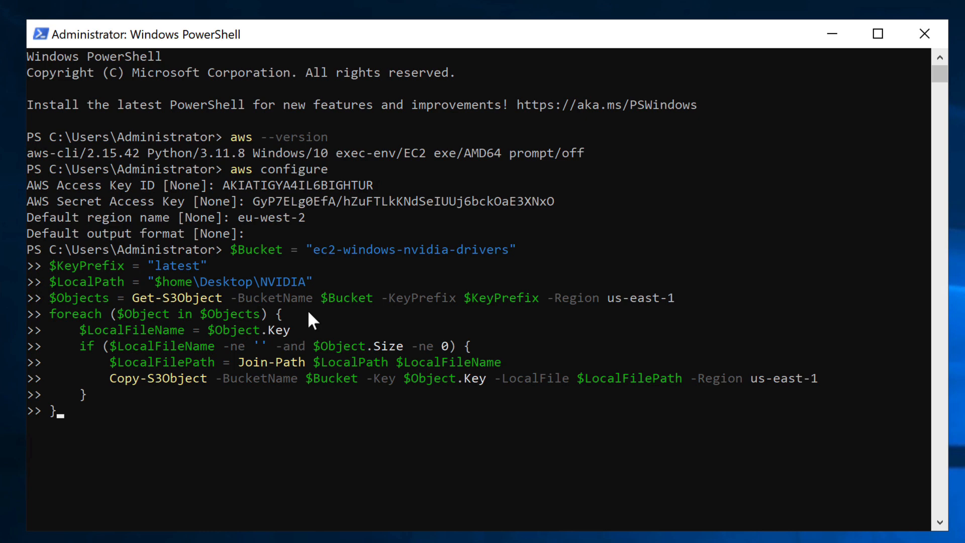
key(Return)
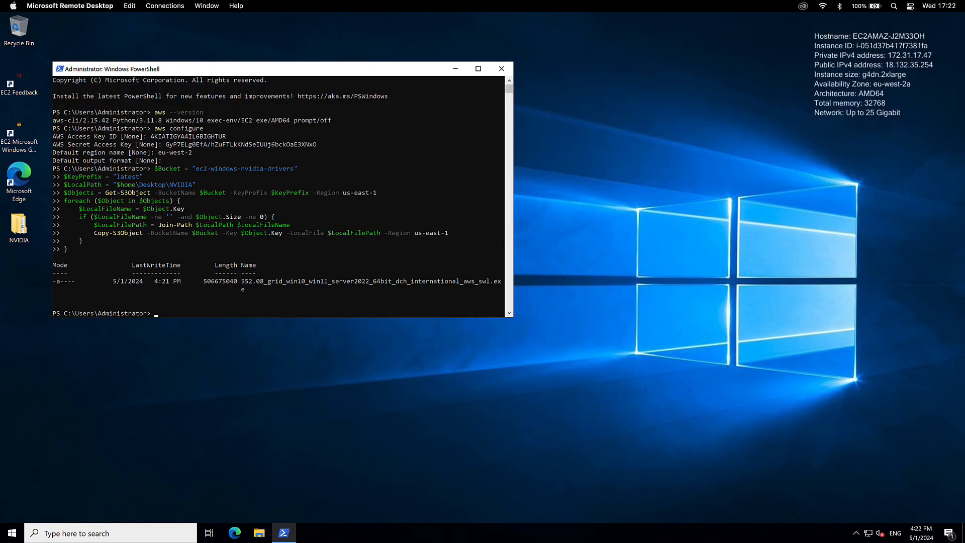
Launch the 552.08 GRID driver installer from the latest subfolder of the desktop's NVIDIA folder
double_click(20, 226)
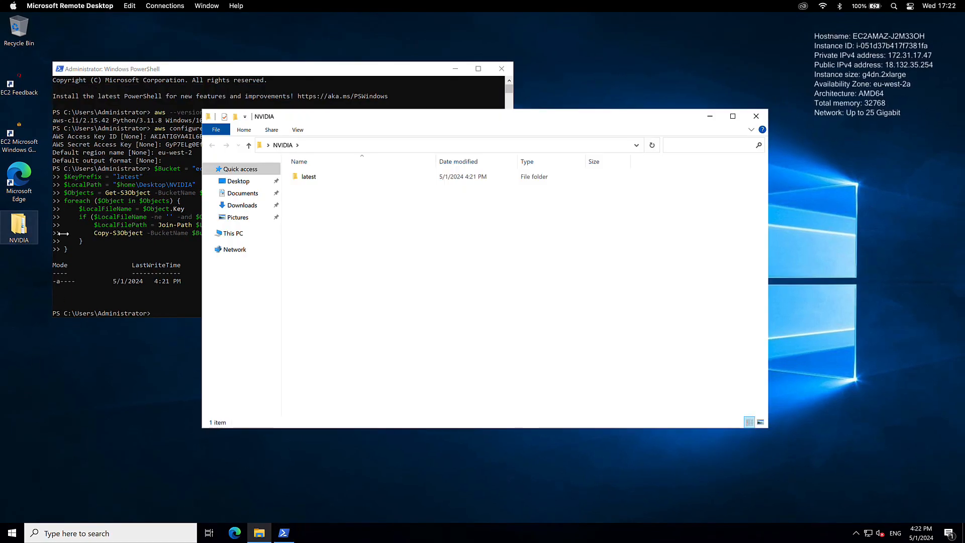
double_click(307, 177)
click(311, 178)
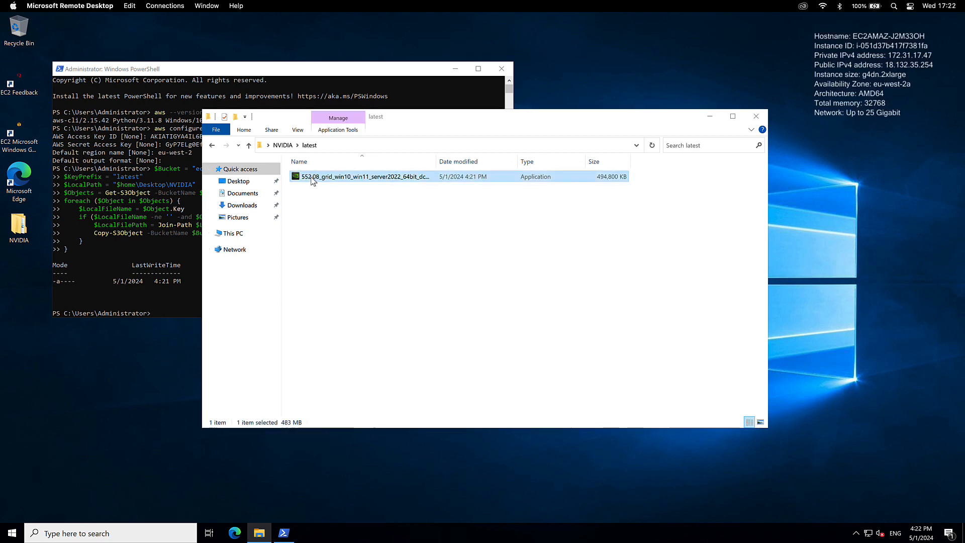
double_click(312, 180)
click(450, 293)
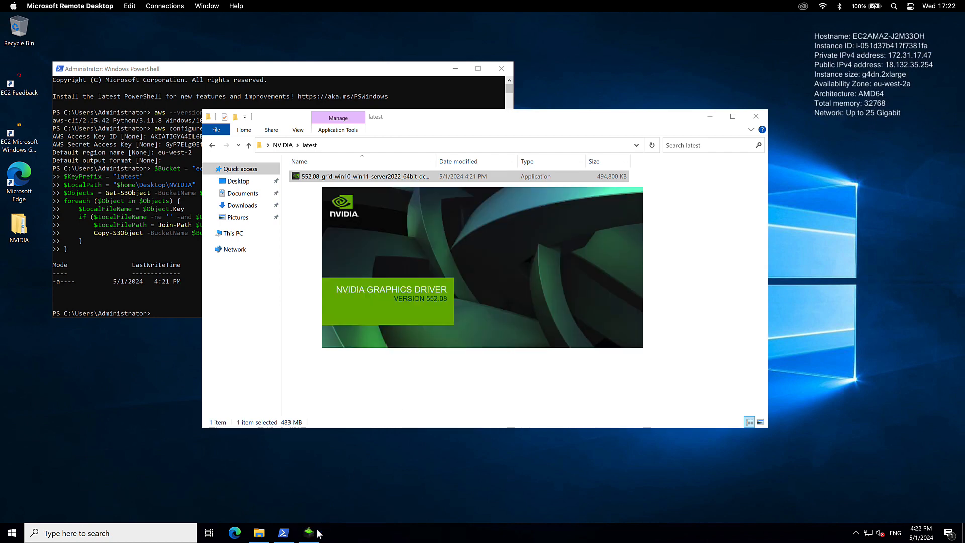
Accept the license and install NVIDIA Graphics Driver 552.08 with the Express option, closing the installer, folder and PowerShell windows when done
click(503, 364)
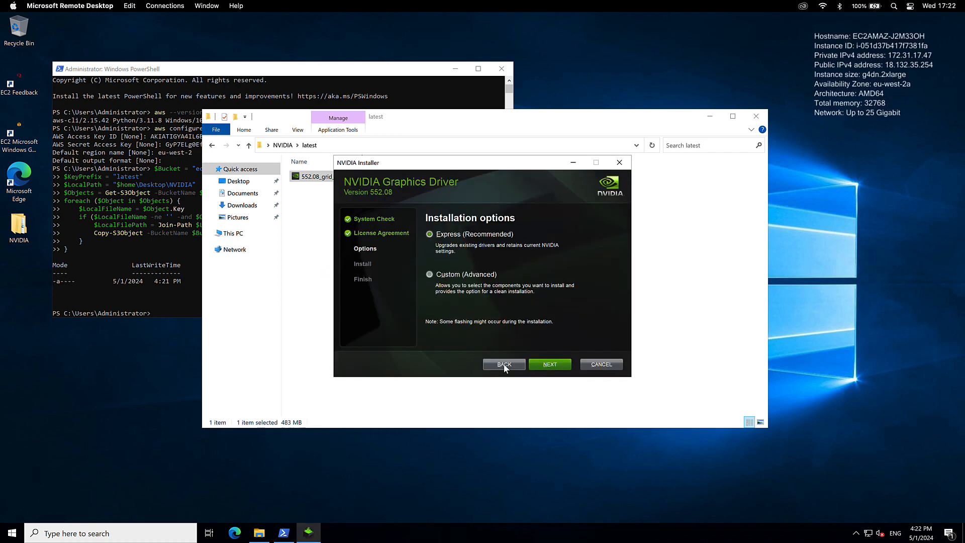
click(537, 361)
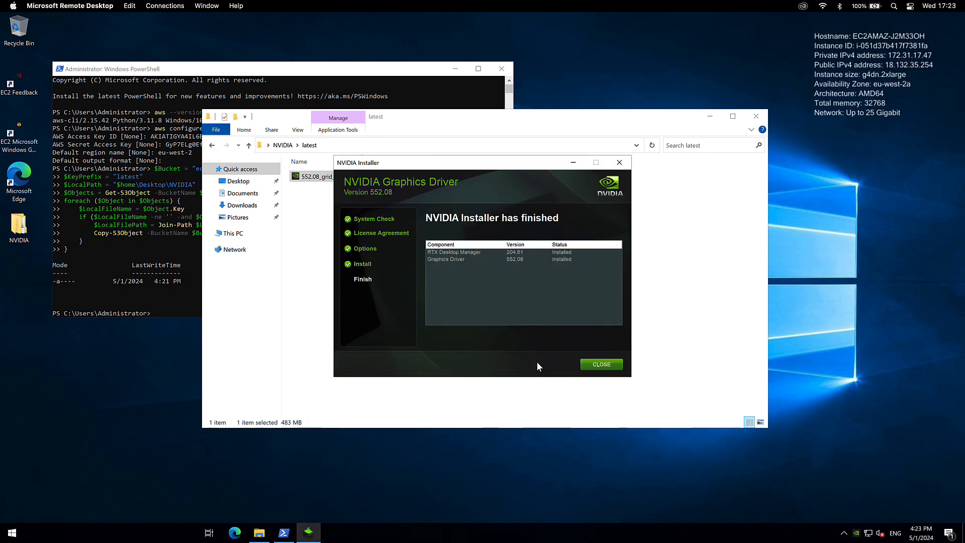
click(601, 364)
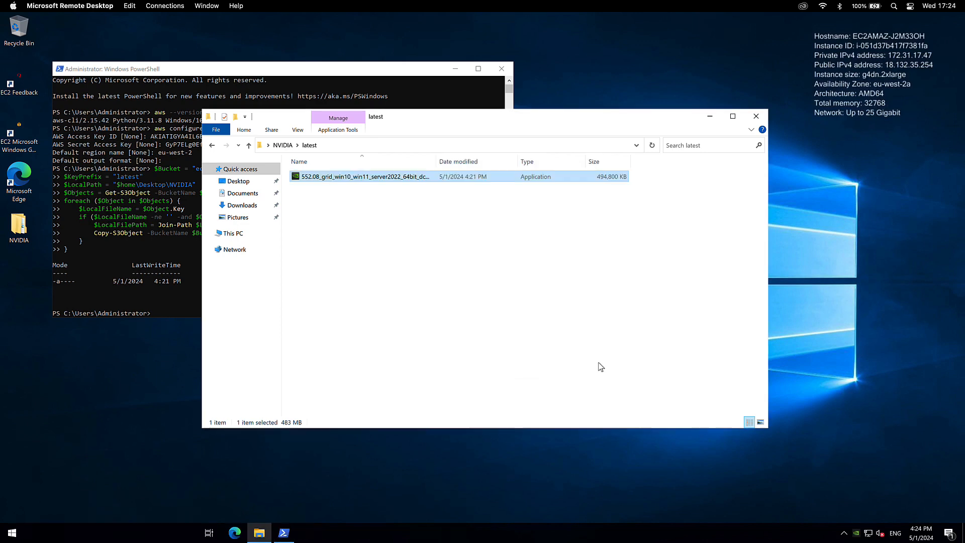
click(753, 114)
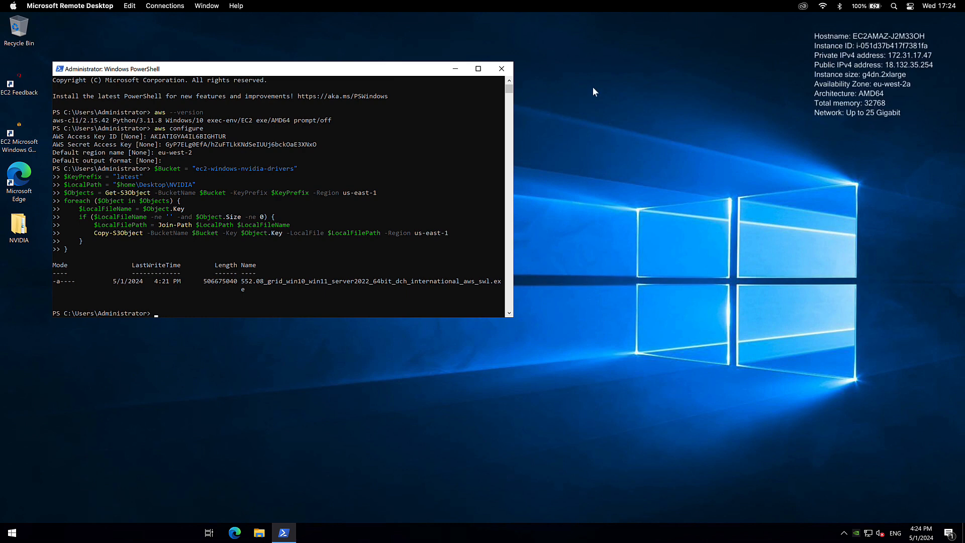
click(501, 68)
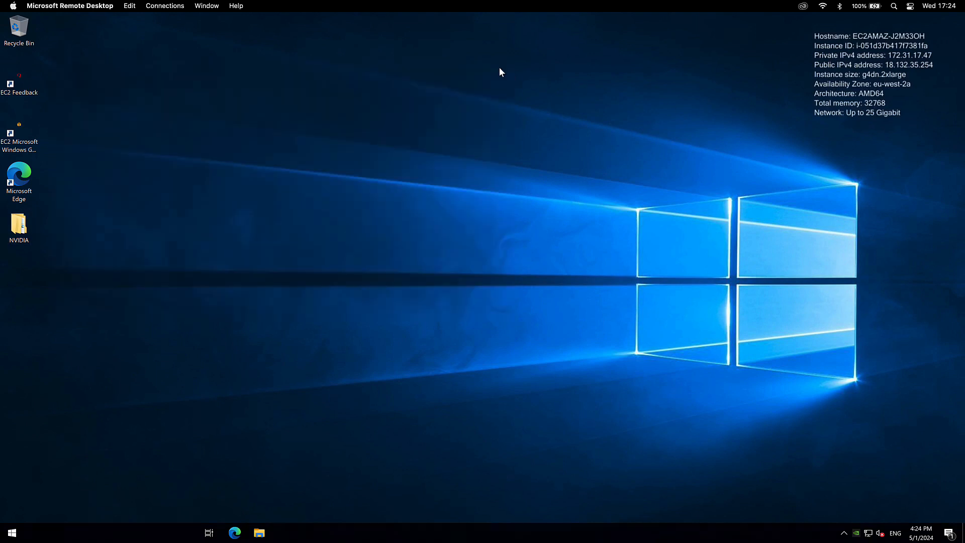
Open Task Manager and examine the performance details of GPU 0
key(super)
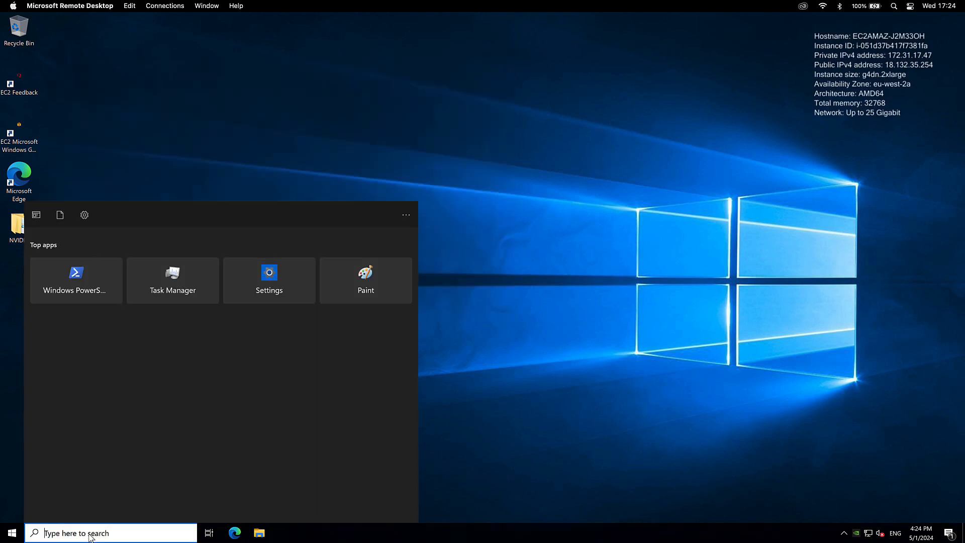
text(task)
key(Return)
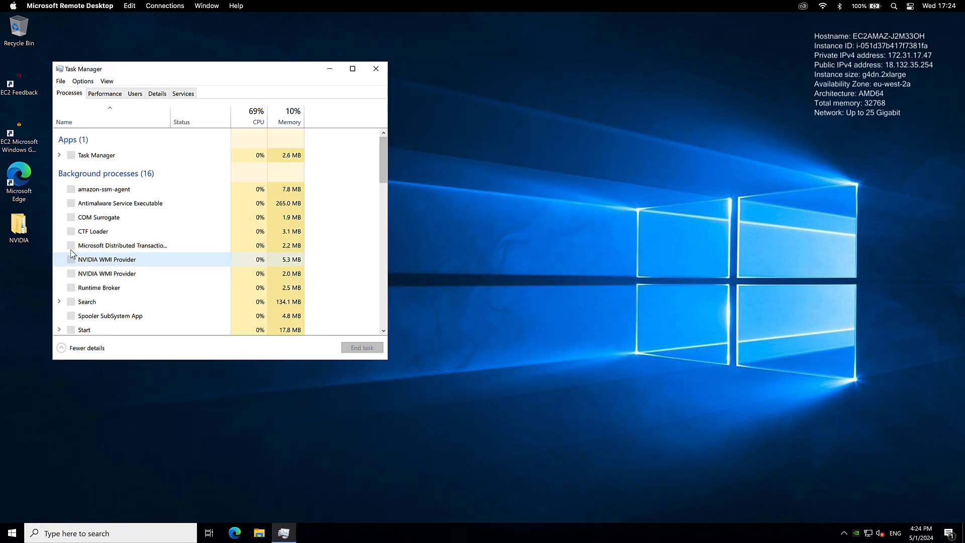
click(102, 96)
click(101, 213)
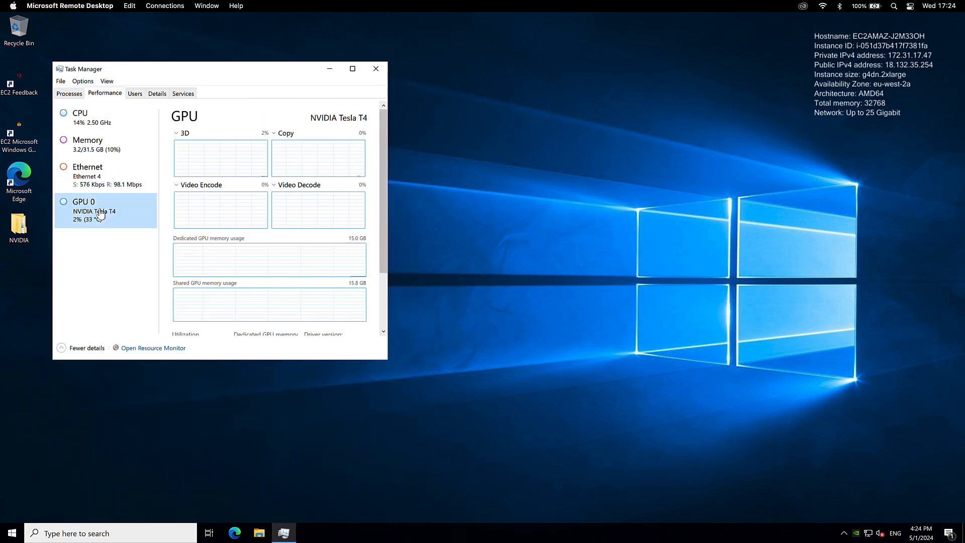
Open NVIDIA Control Panel, accept its software license agreement and maximize its window
click(119, 534)
text(nvid)
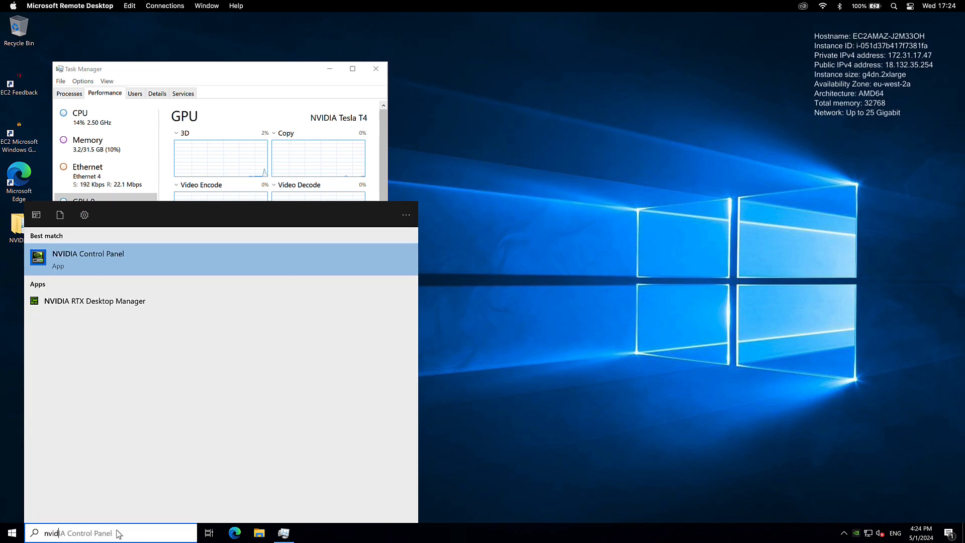
click(97, 264)
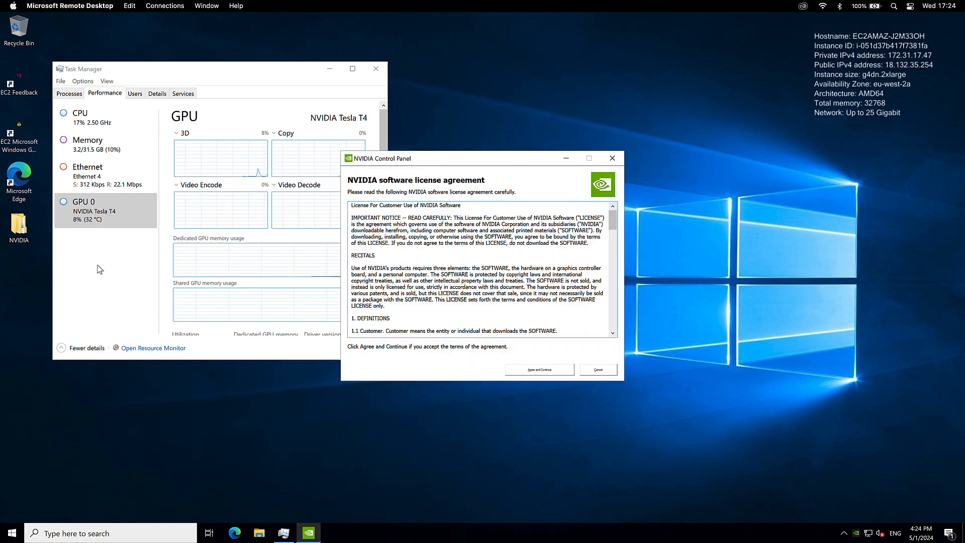
click(526, 371)
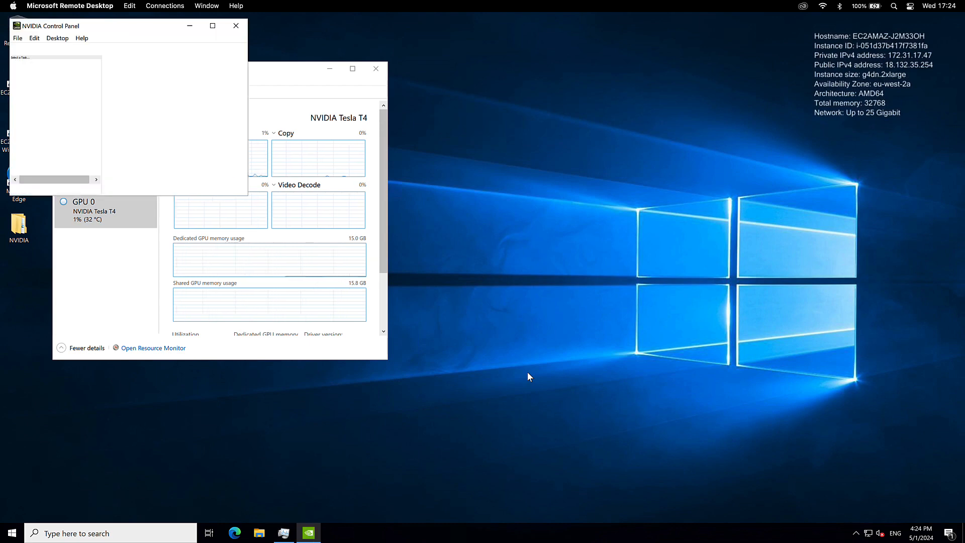
click(212, 26)
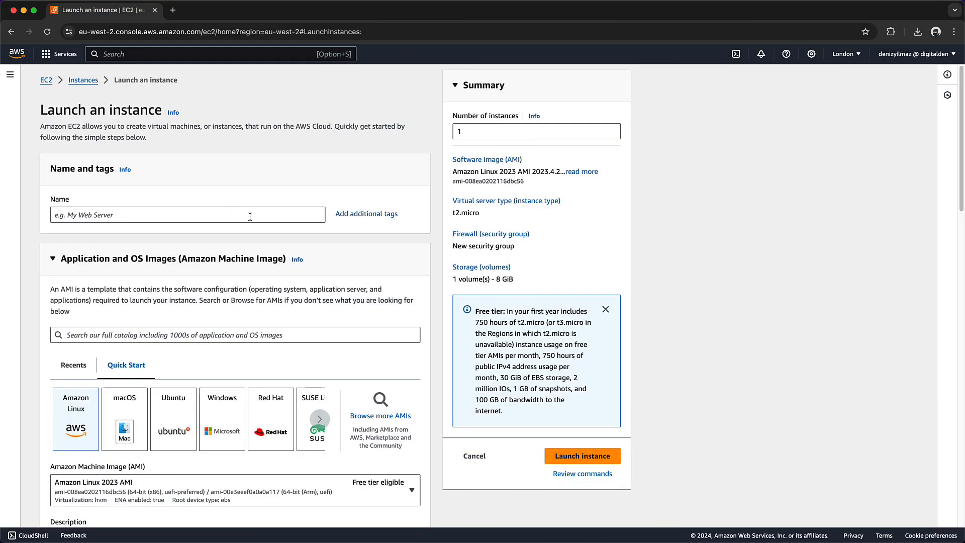
On the AWS console's EC2 launch page in the browser, name the new instance AdobeCreativeCloud
click(250, 216)
text(Ado)
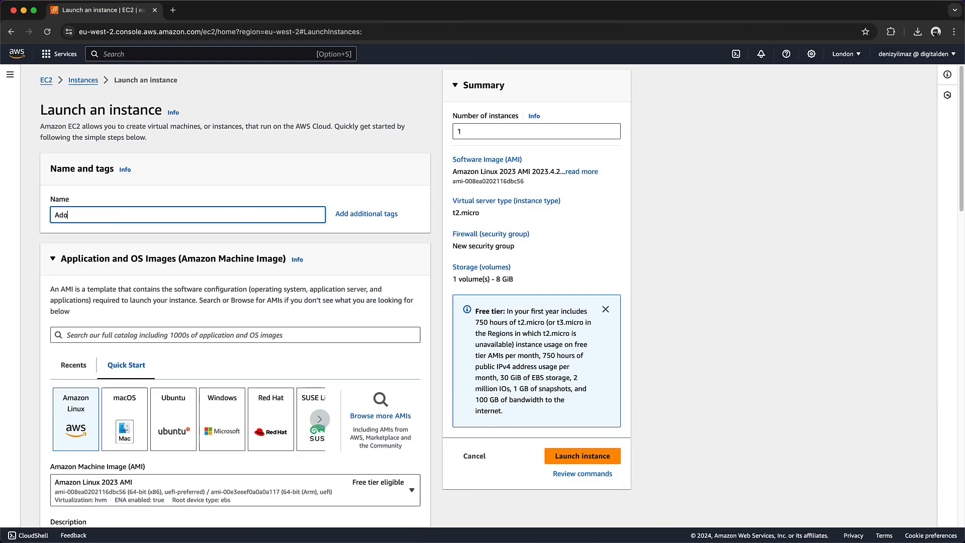
text(beCreativeCloud)
Search for the AMI "NVIDIA RTX Virtual Workstation - WinServer 2022" and select it from AWS Marketplace, subscribing on instance launch
click(249, 331)
text(NVIDIA RTX Virtual Workstation - WinServer 2022)
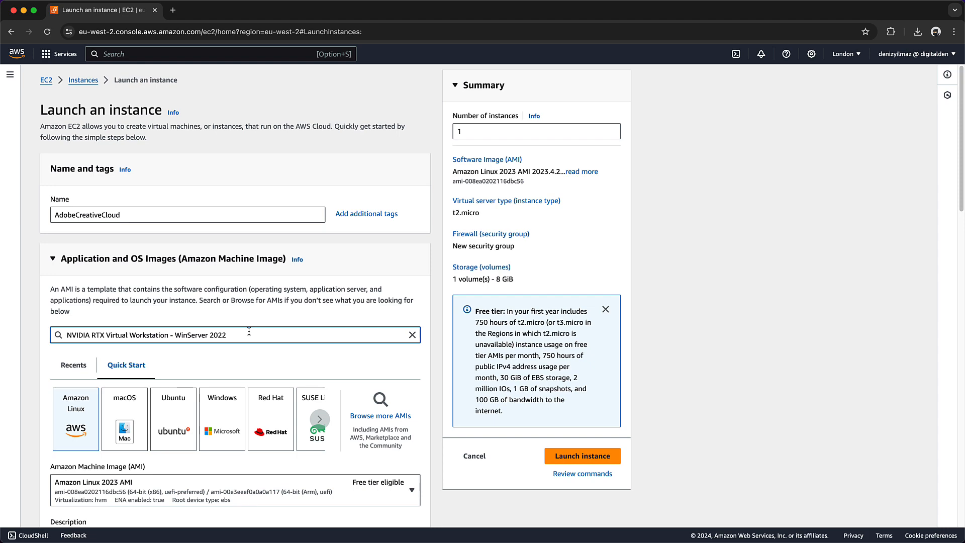
key(Return)
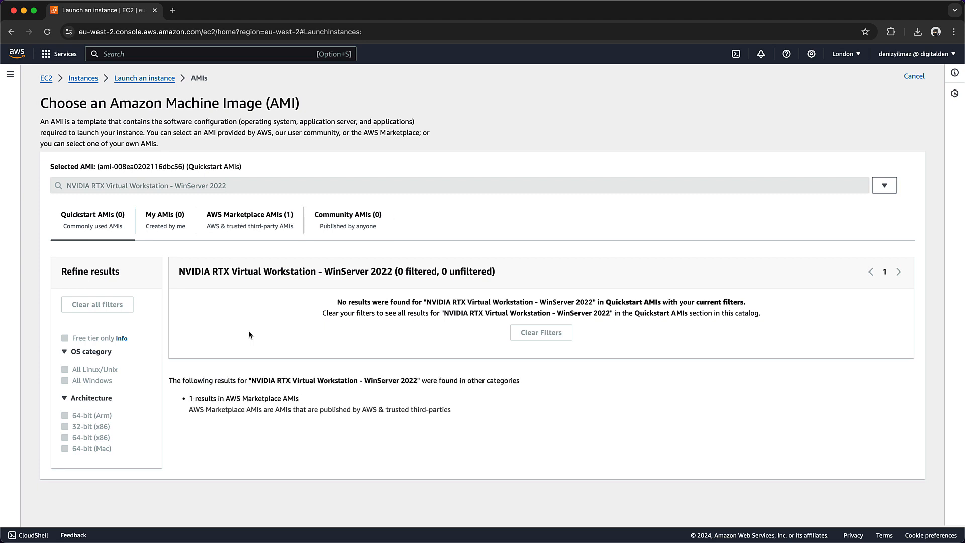
click(247, 220)
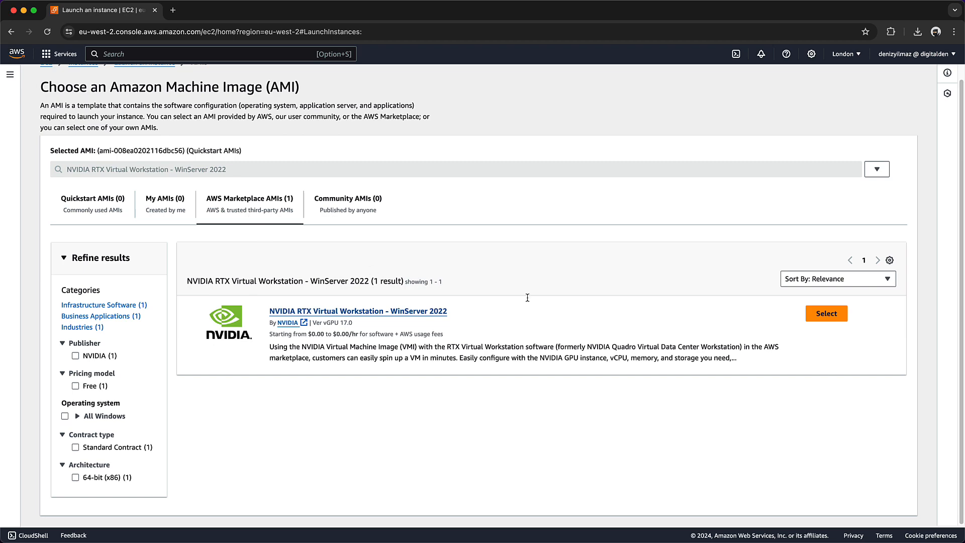
click(821, 316)
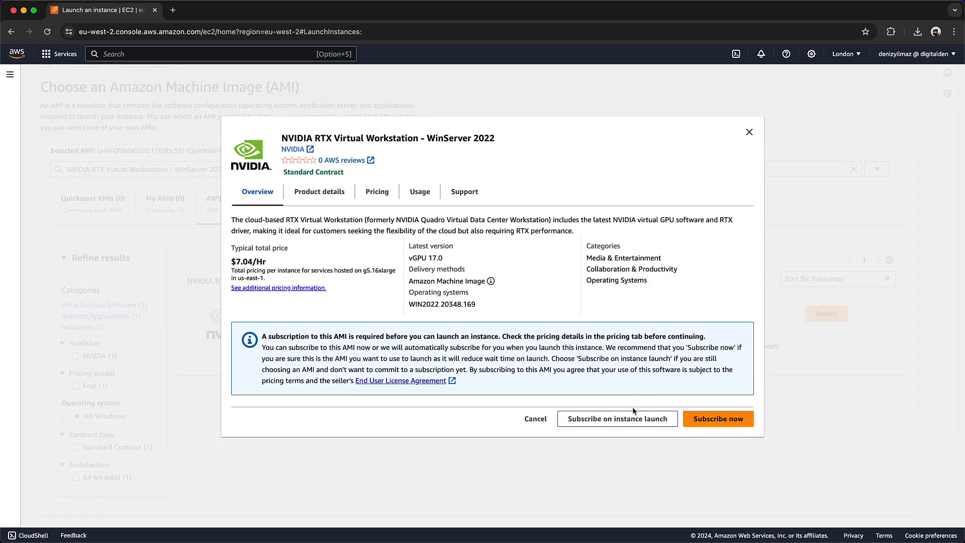
click(627, 419)
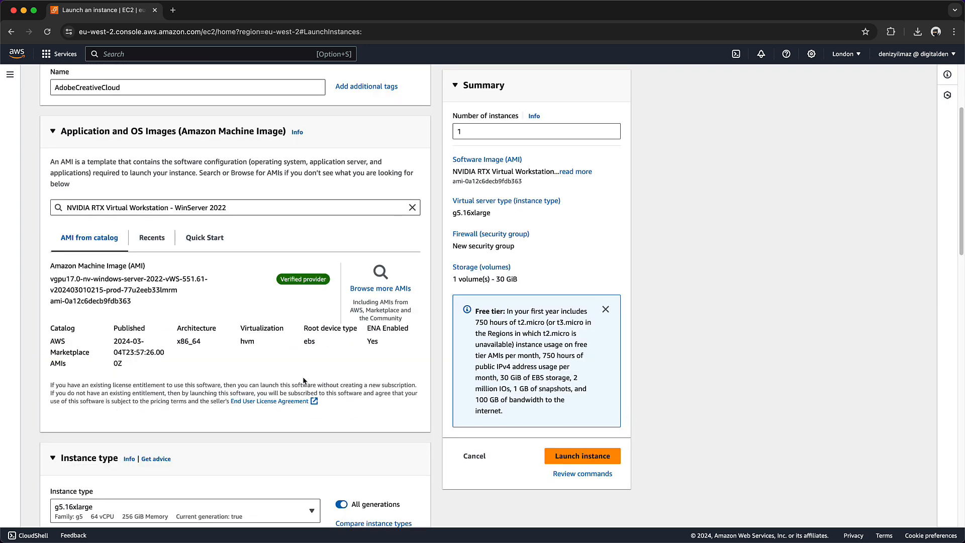
Set the instance type to g4dn.2xlarge and choose AdobeCloudKey as the key pair
scroll(303, 376, down, 6)
scroll(302, 376, down, 2)
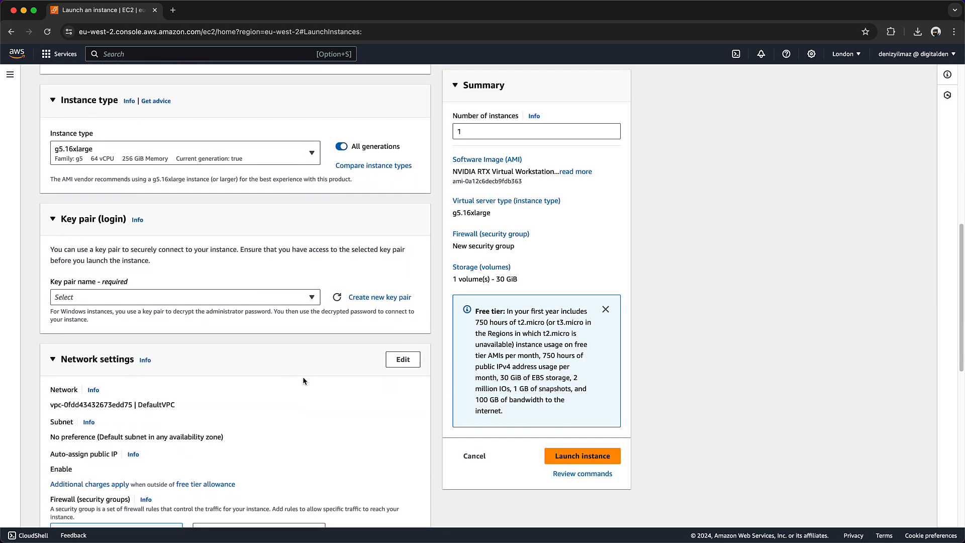
click(234, 146)
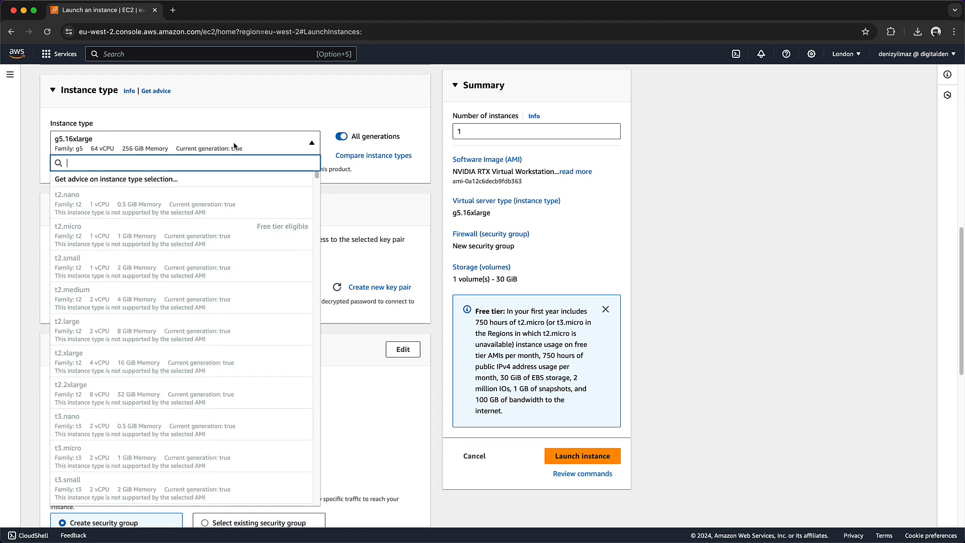
text(g4d)
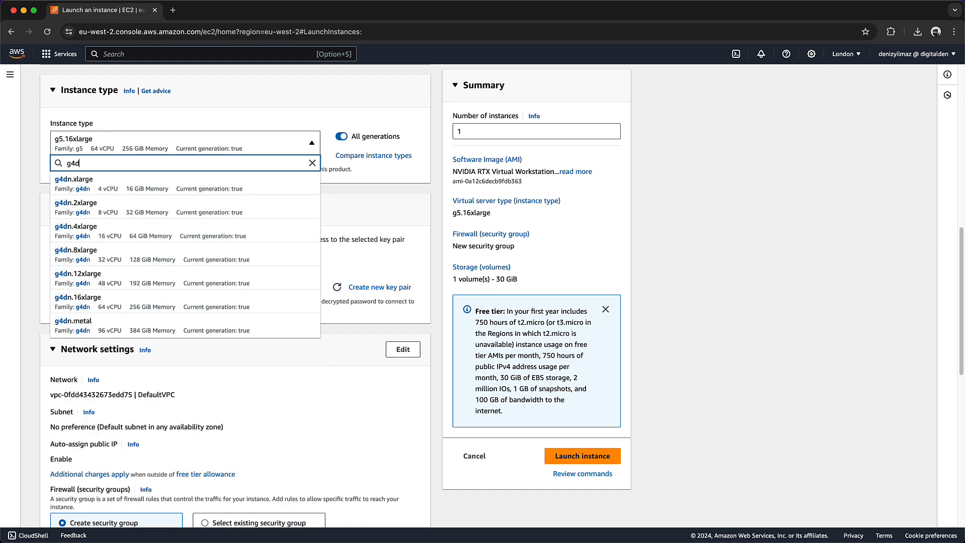
click(198, 205)
click(192, 286)
click(191, 337)
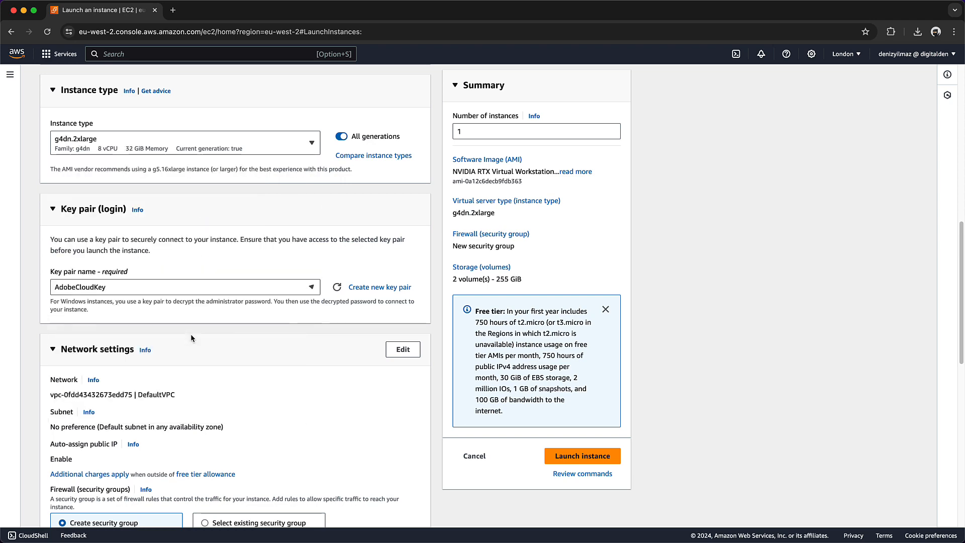
Use an existing security group in the network settings and choose AdobeCC-SG
scroll(191, 337, down, 5)
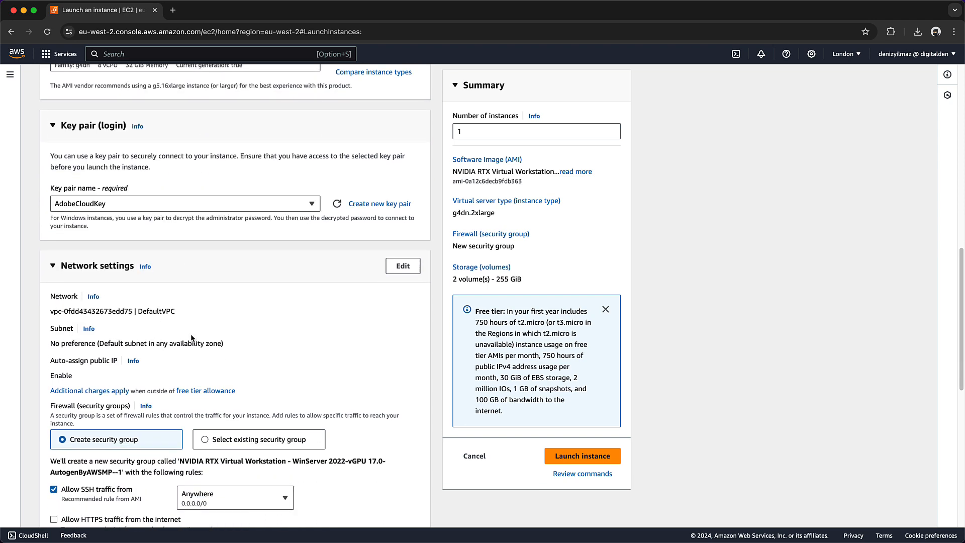
click(222, 267)
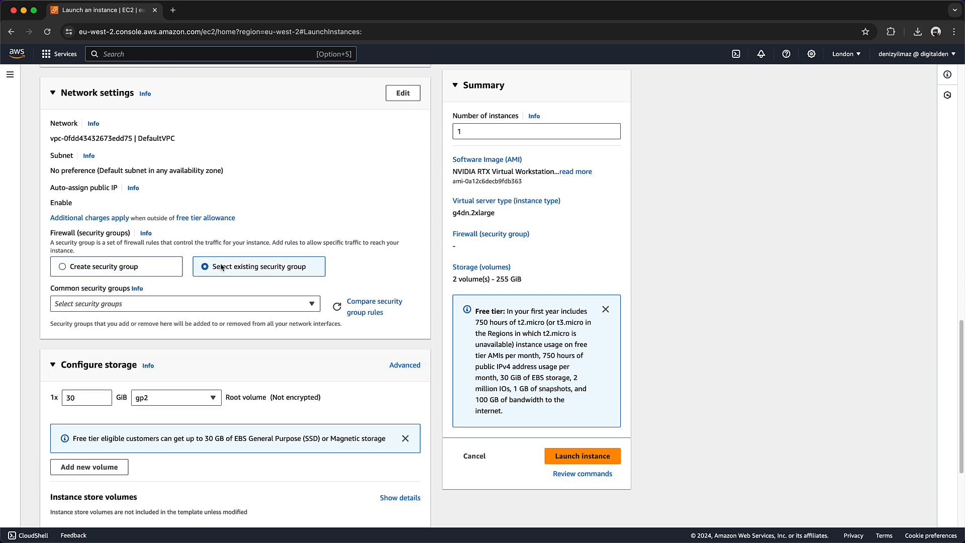
click(223, 304)
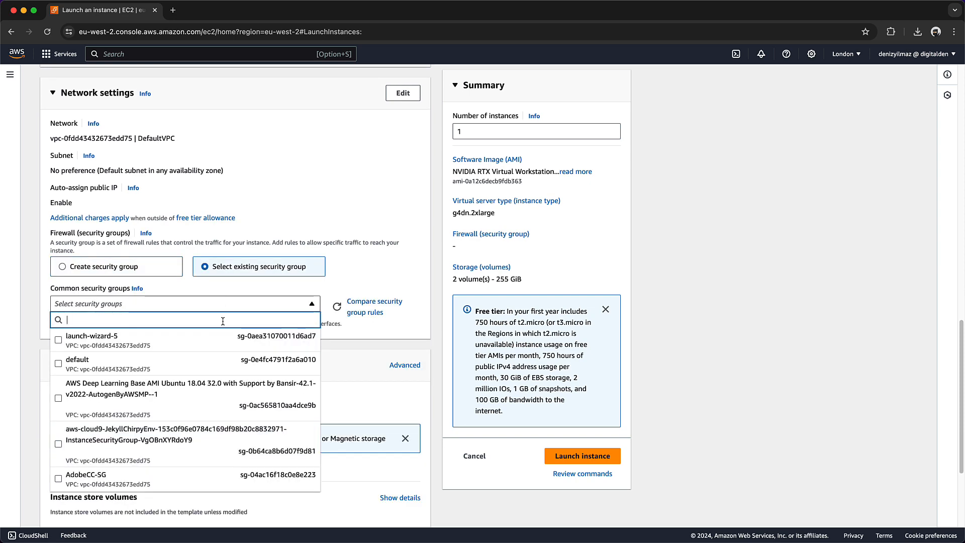
click(211, 474)
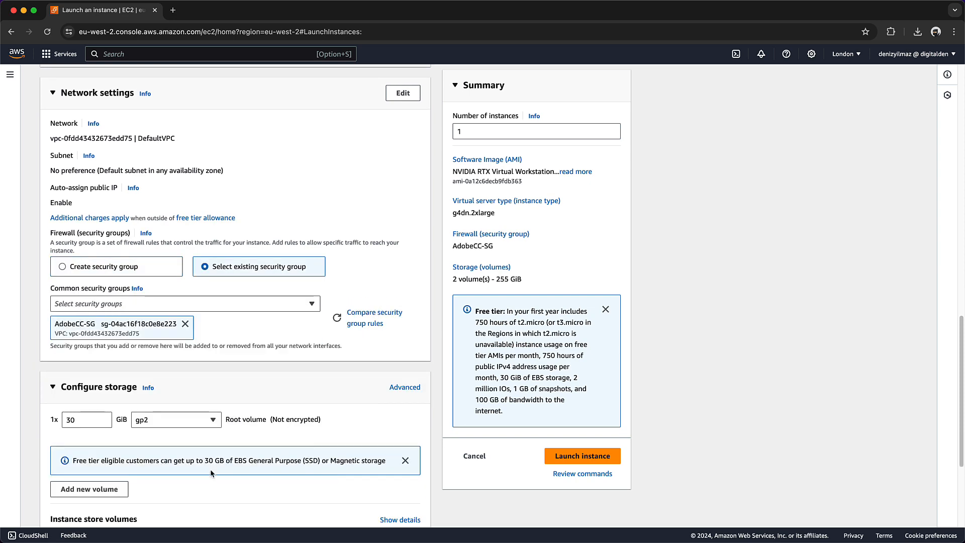
Set the root volume to 50 GiB and add a second EBS volume of 100 GiB
double_click(88, 420)
text(50)
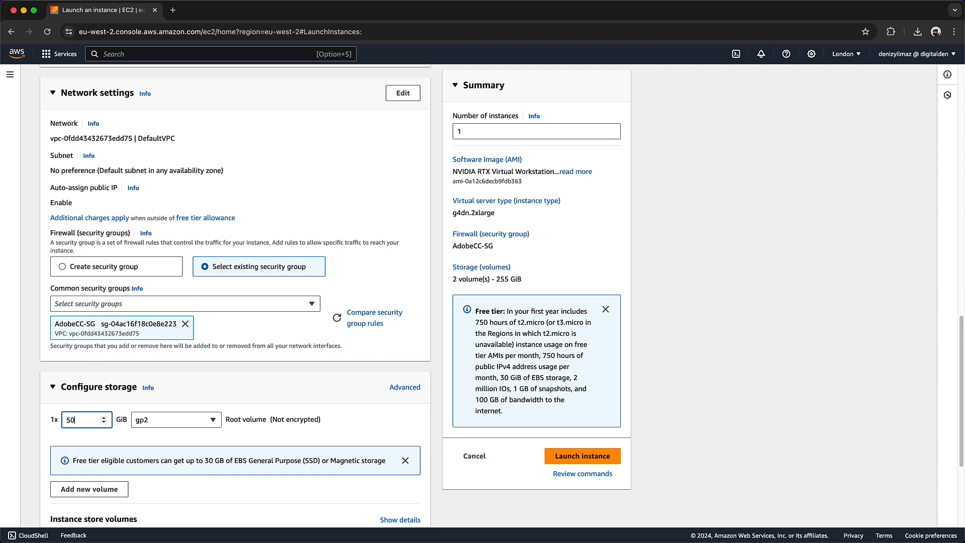
scroll(86, 453, down, 1)
click(84, 468)
double_click(81, 432)
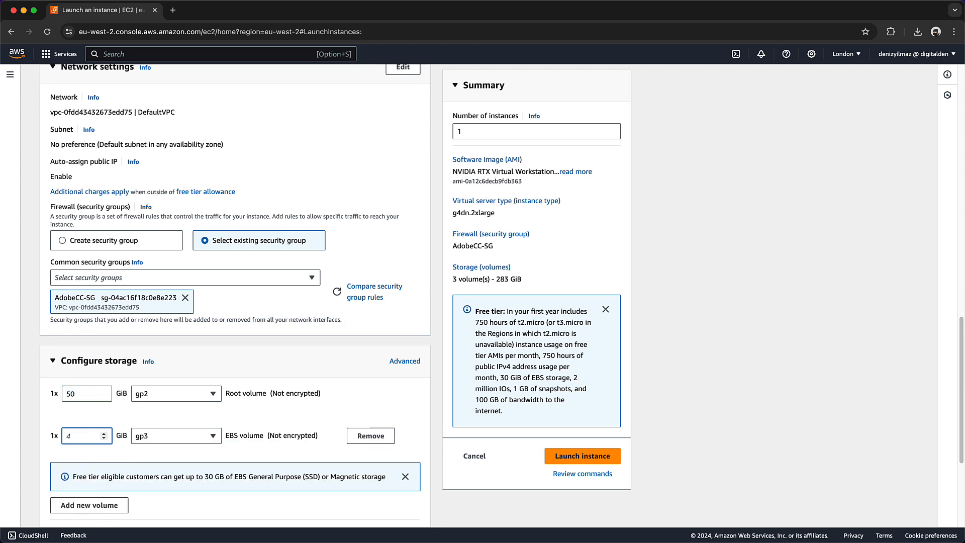
text(100)
Enable termination protection in the advanced details and launch the instance
scroll(137, 437, down, 3)
scroll(137, 437, down, 1)
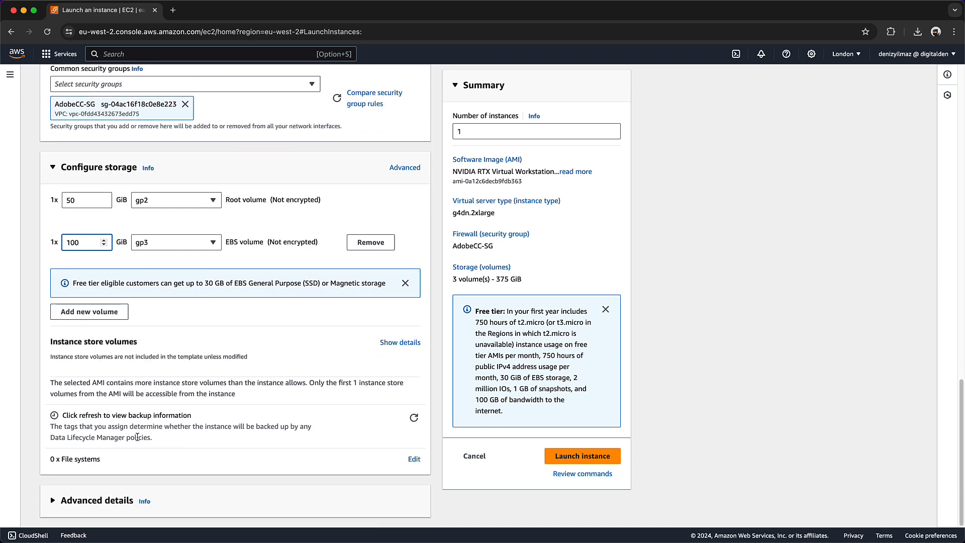
scroll(109, 501, down, 3)
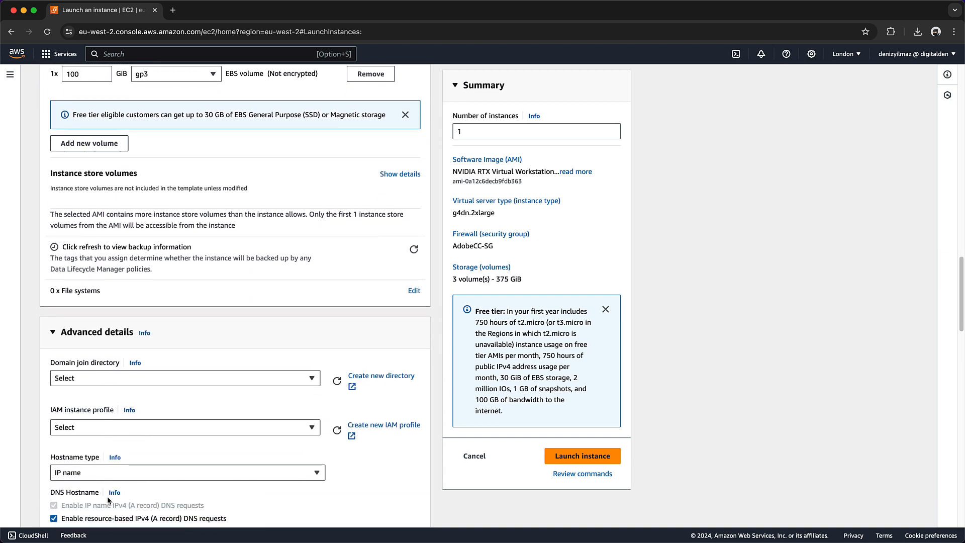
scroll(107, 498, down, 5)
click(108, 460)
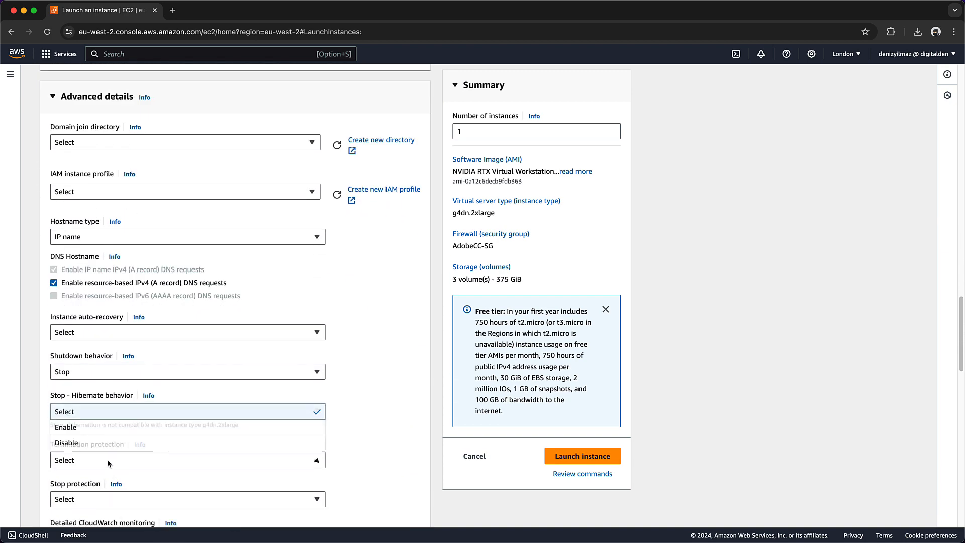
click(107, 428)
click(571, 455)
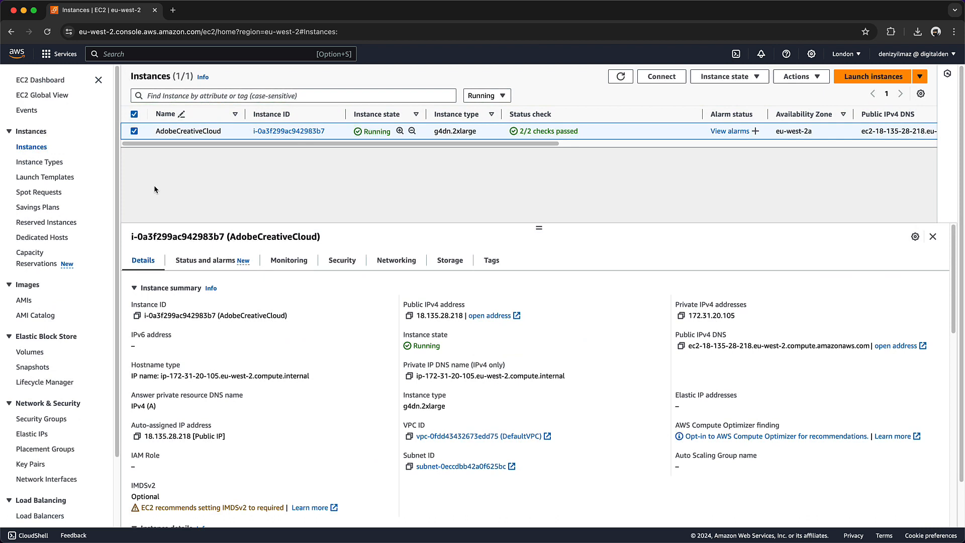
Copy the AdobeCreativeCloud instance's public IPv4 DNS and decrypt its Windows password by uploading the private key file AdobeCloudKey.pem
click(682, 347)
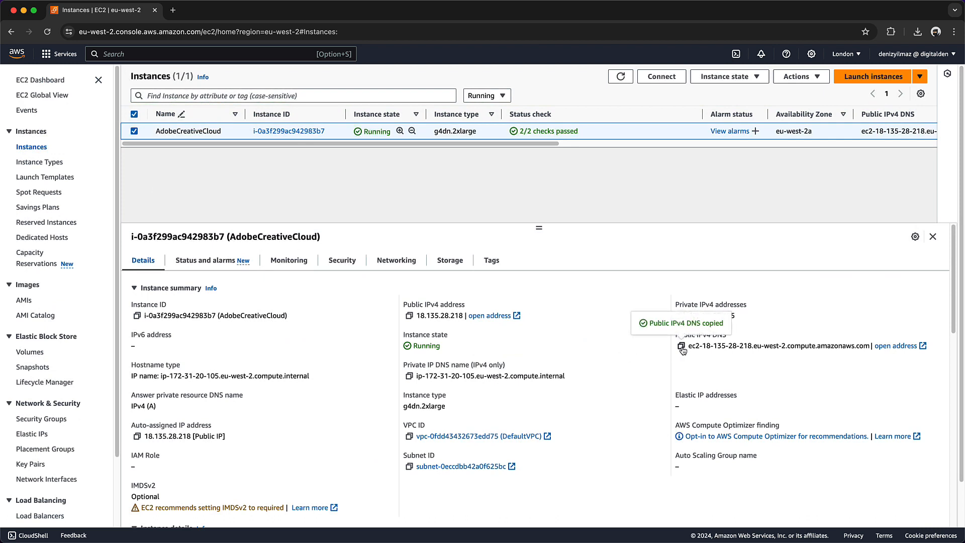
click(801, 76)
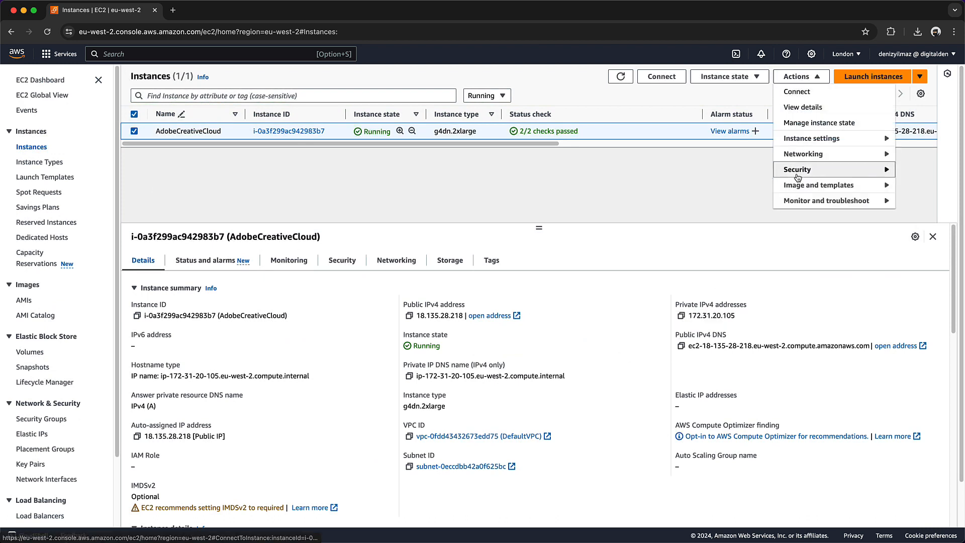
mouse_move(798, 177)
click(759, 185)
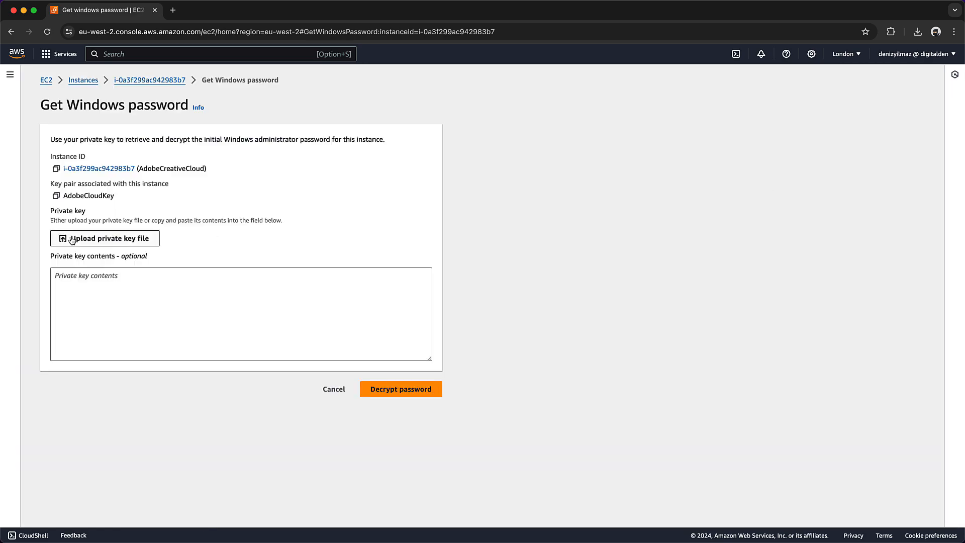
click(73, 239)
double_click(406, 215)
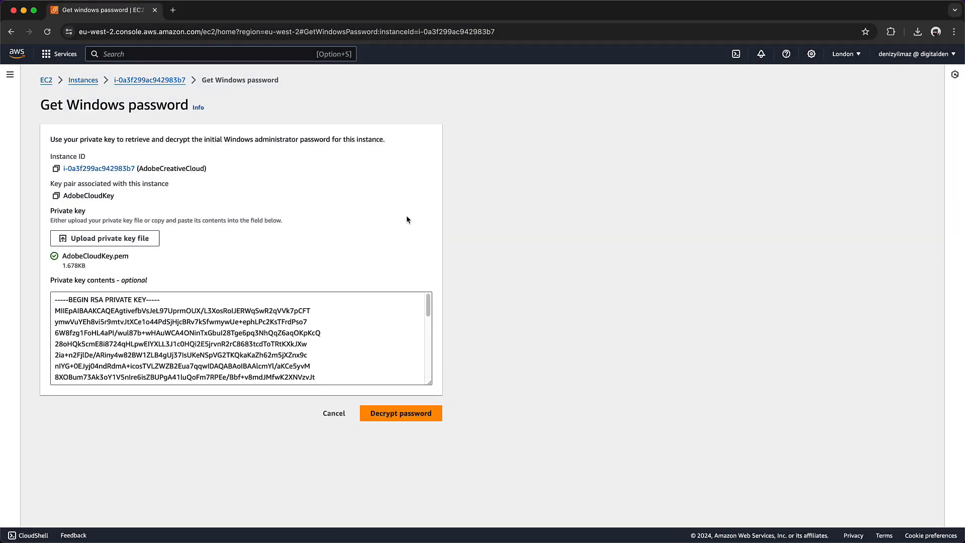
click(386, 412)
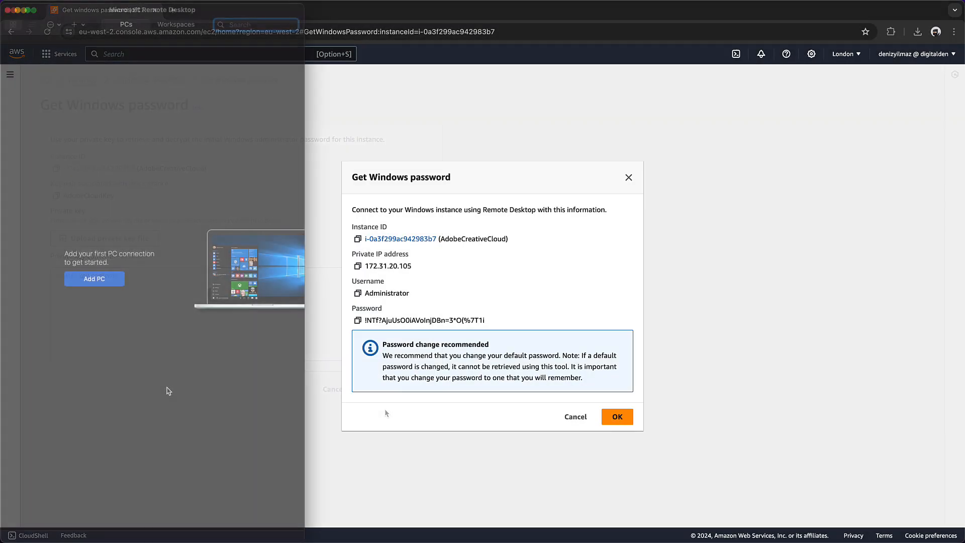
In Microsoft Remote Desktop, create a PC entry with the copied DNS name and a new Administrator user account using the copied account password
click(103, 282)
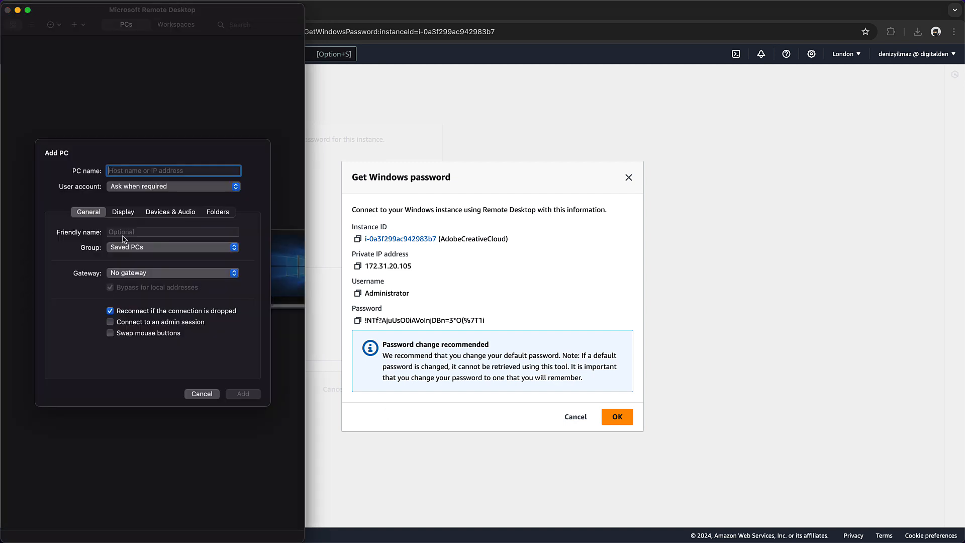
key(super+v)
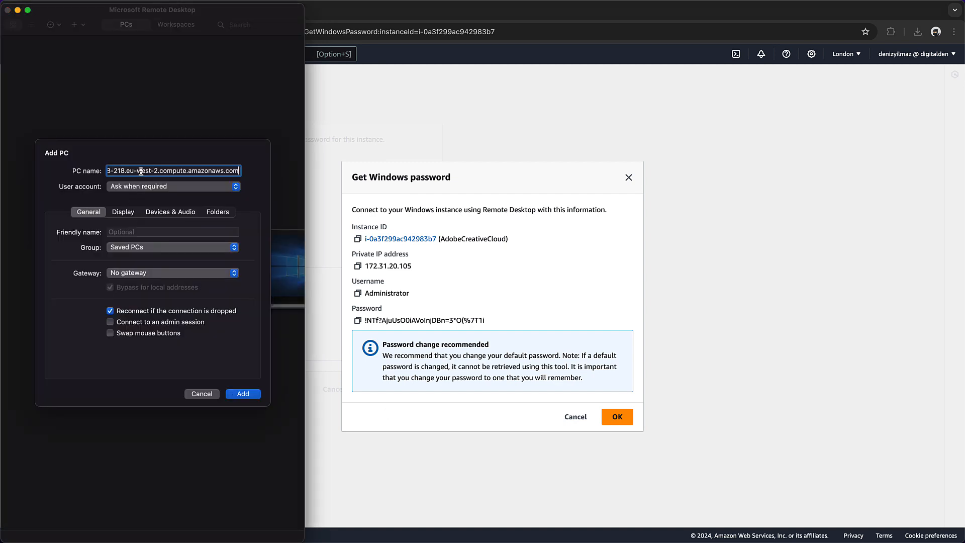
click(142, 187)
click(143, 203)
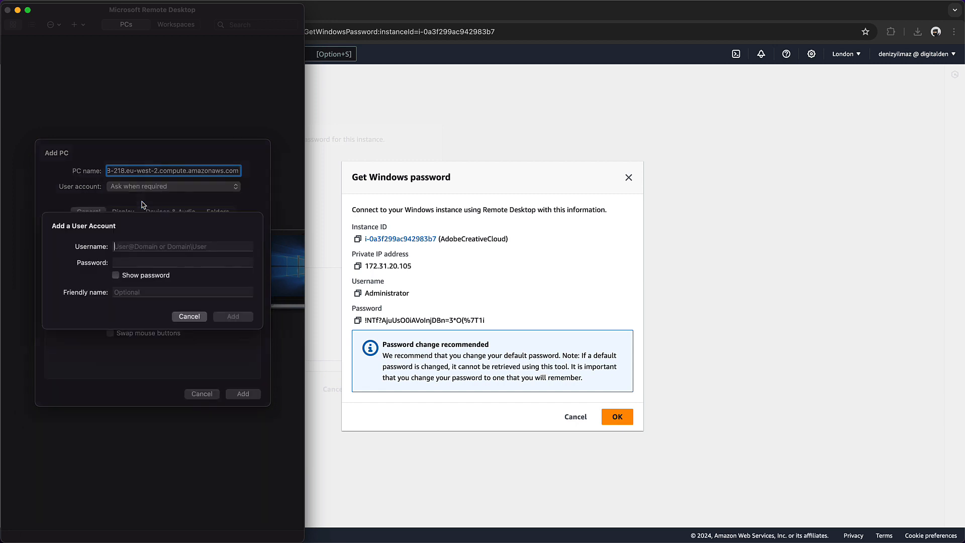
text(Admi)
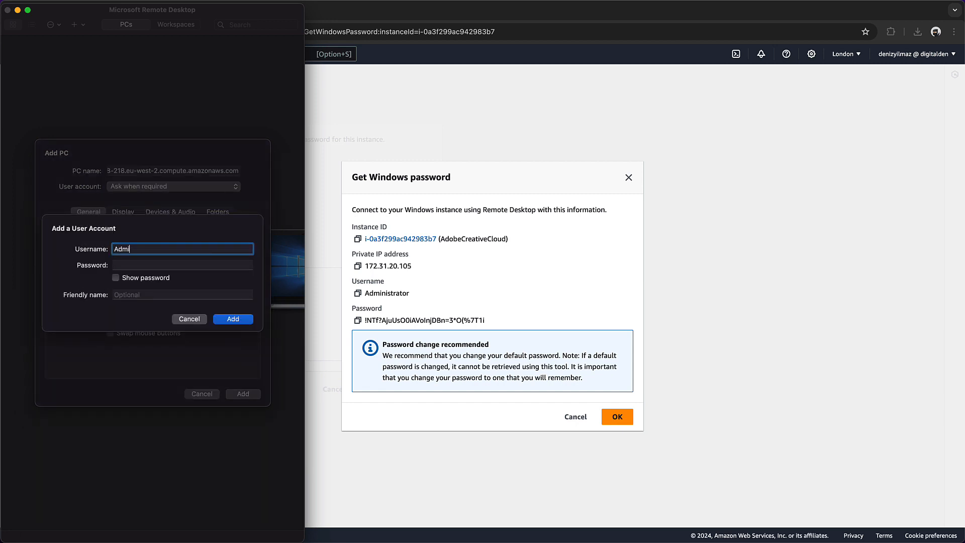
text(nistrator)
click(358, 320)
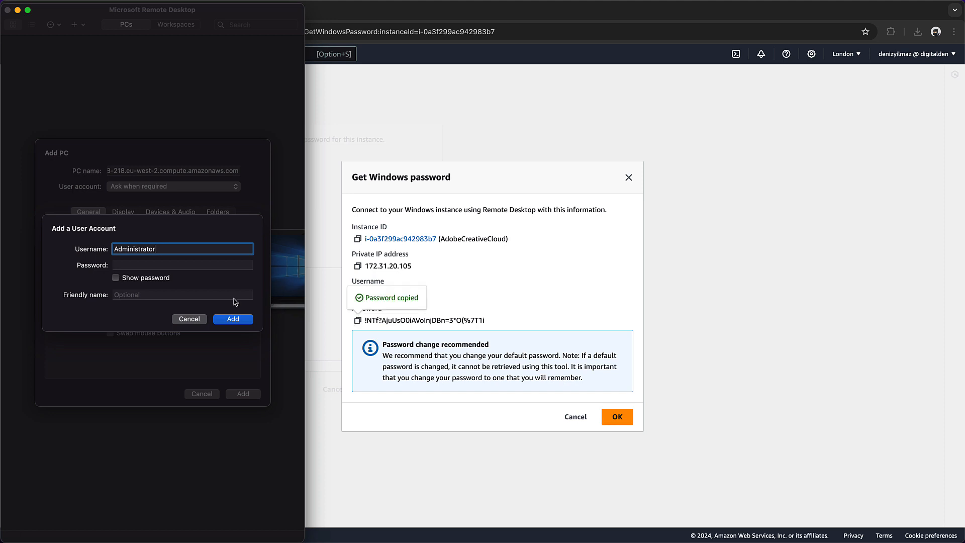
click(169, 264)
key(super+v)
click(159, 278)
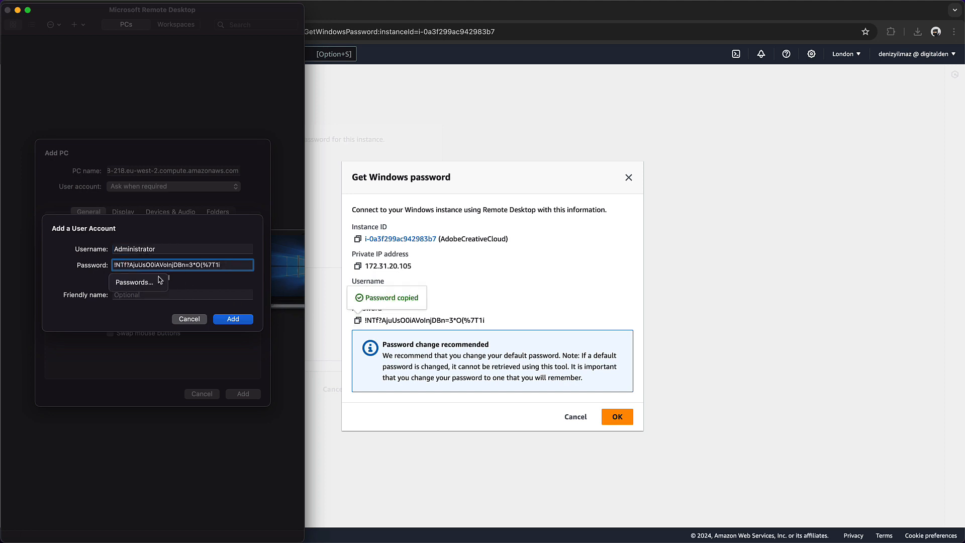
click(224, 319)
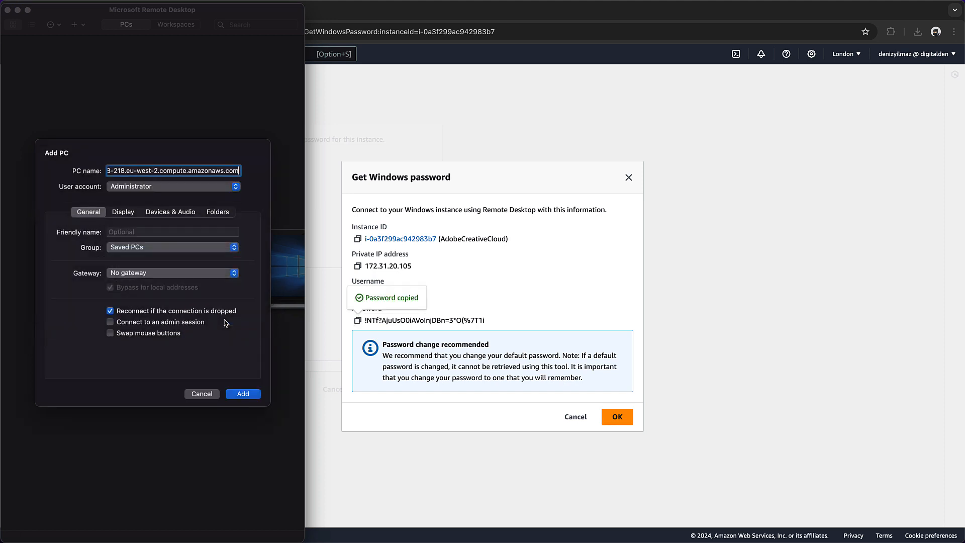
Check the display options, save the PC entry and connect to the instance, continuing past the certificate warning
click(123, 212)
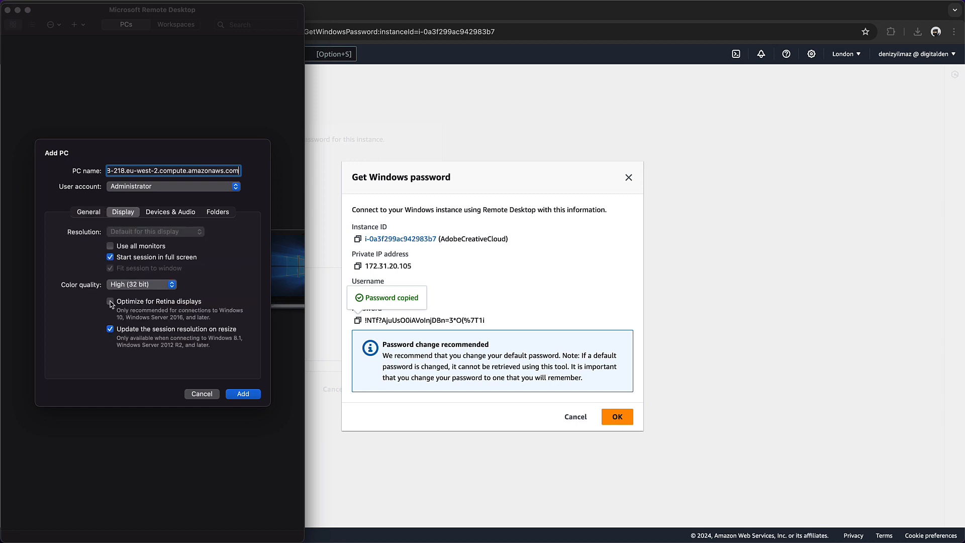
click(243, 395)
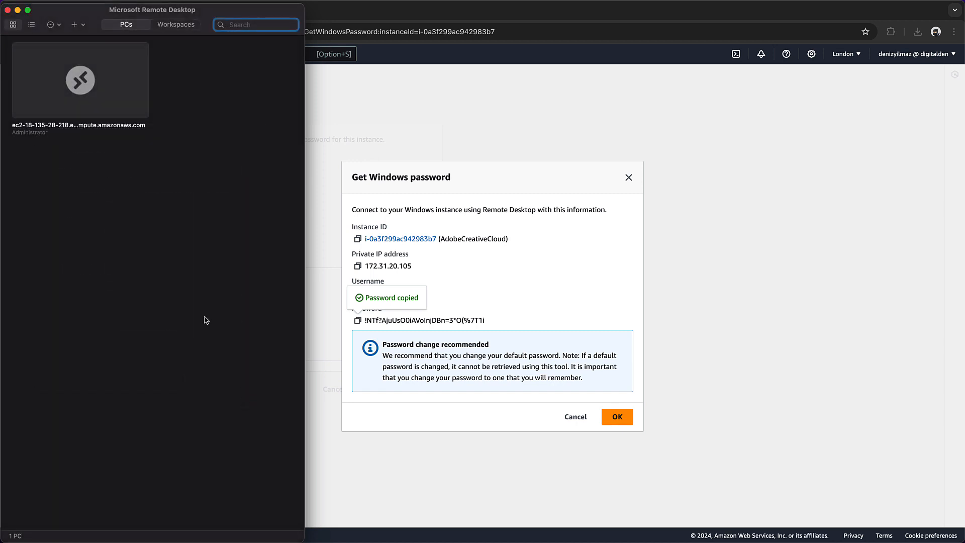
double_click(102, 99)
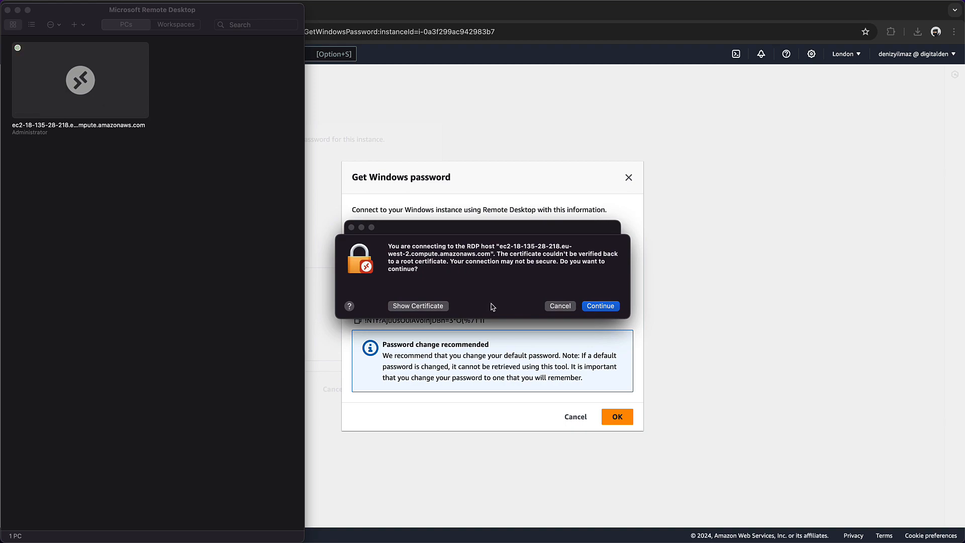
click(595, 305)
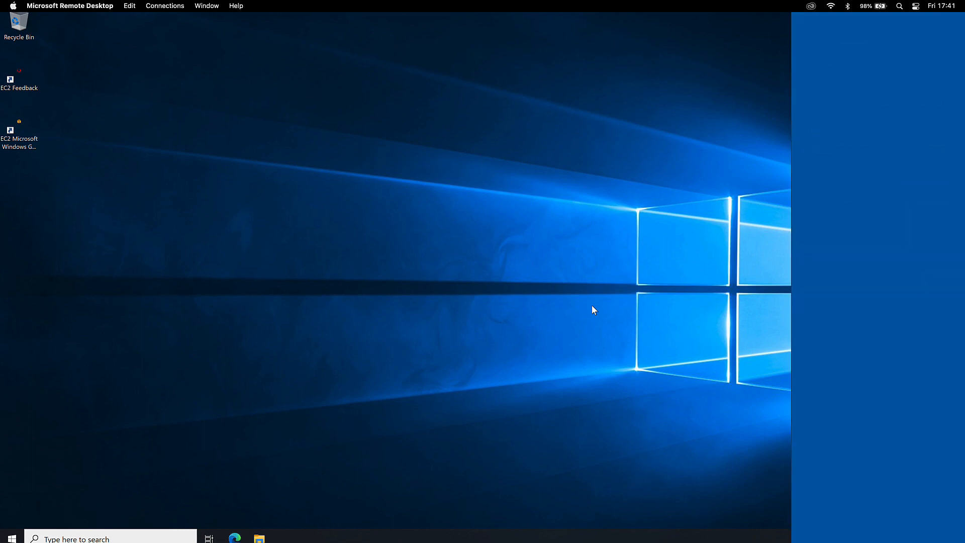
click(855, 187)
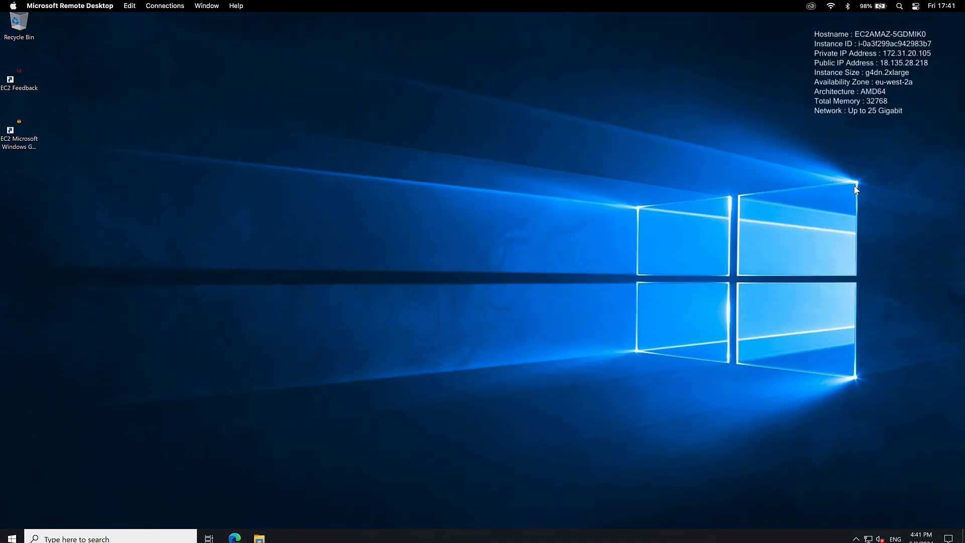
Open Task Manager with full details, view the performance graphs for GPU 0, and close it
click(153, 536)
text(task)
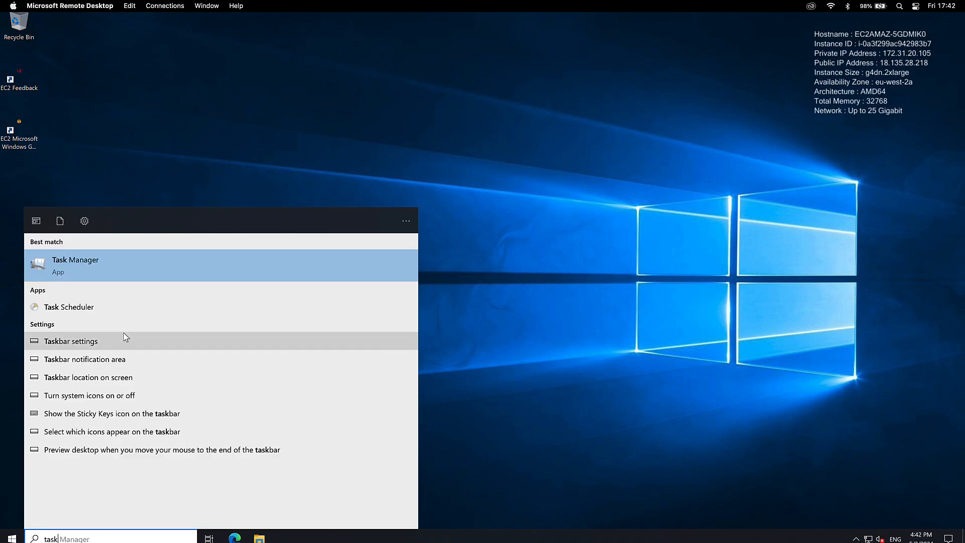
click(116, 273)
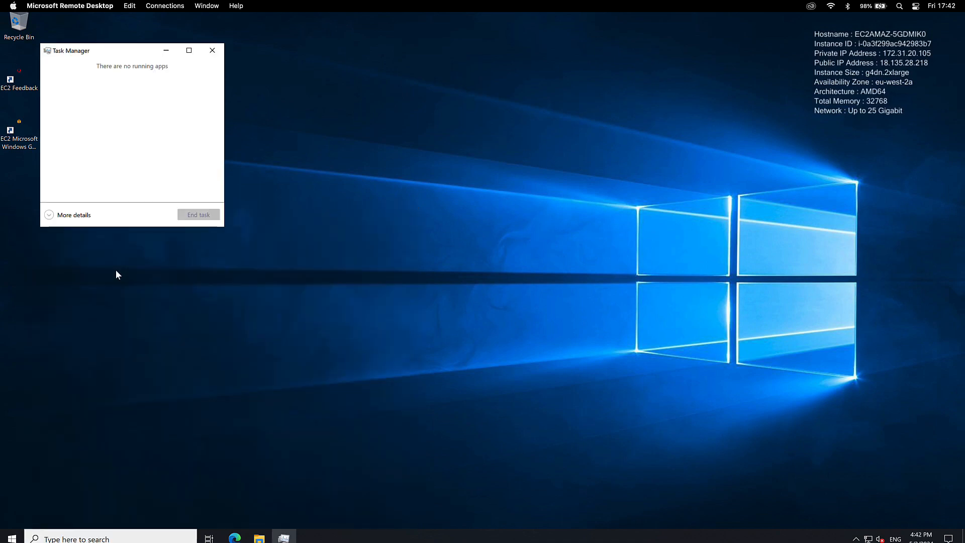
click(86, 217)
click(93, 75)
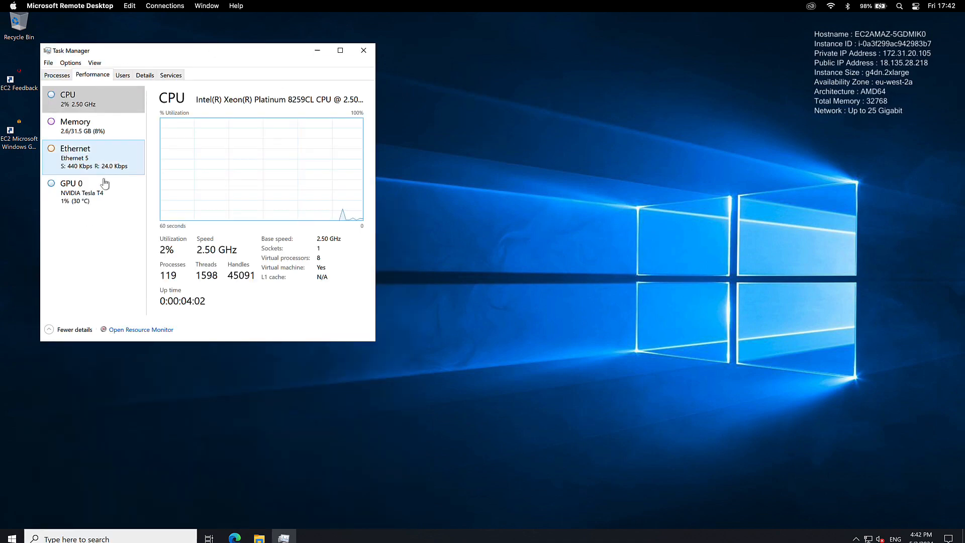
click(105, 197)
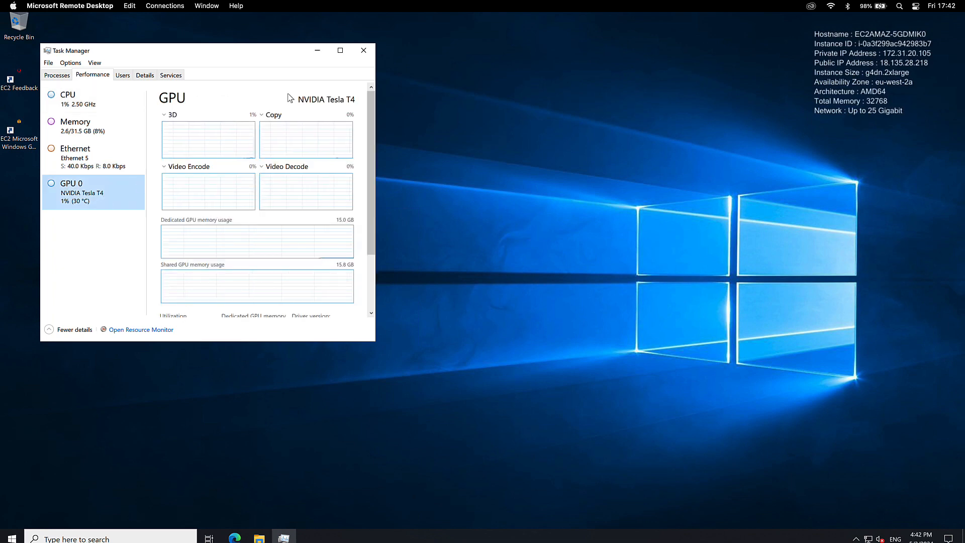
click(363, 51)
Find and open NVIDIA Control Panel on the new instance, agree to the software license and maximize the window
click(129, 537)
text(nviDIA RTX Desktop Manager)
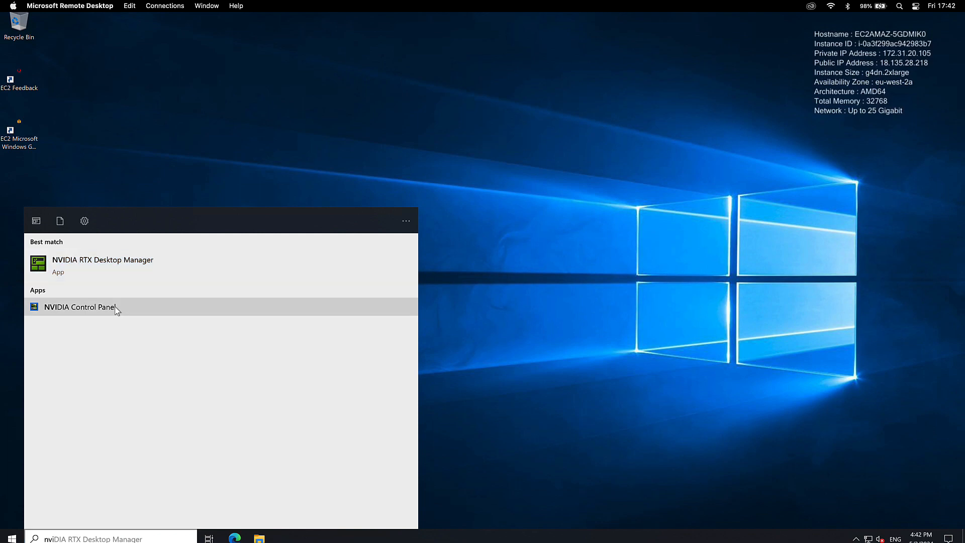
click(114, 306)
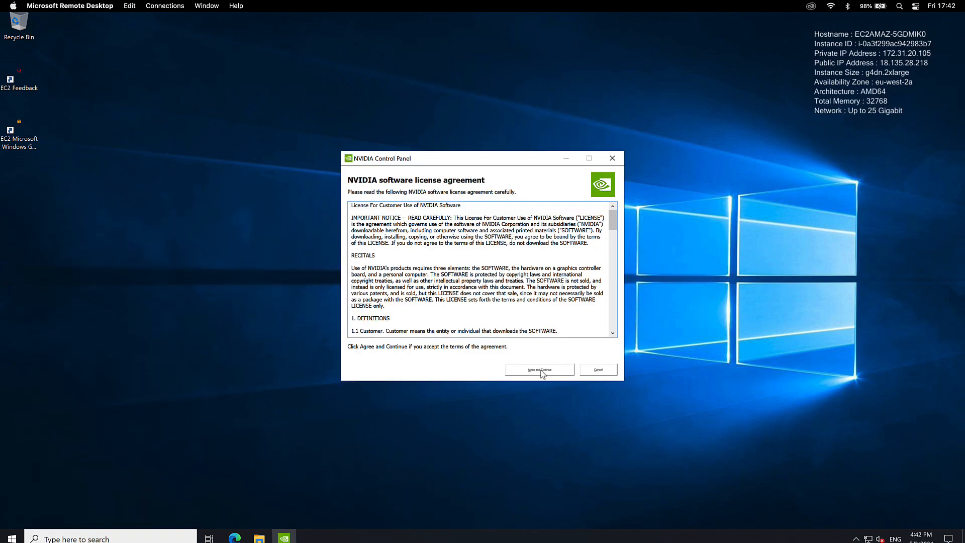
click(541, 374)
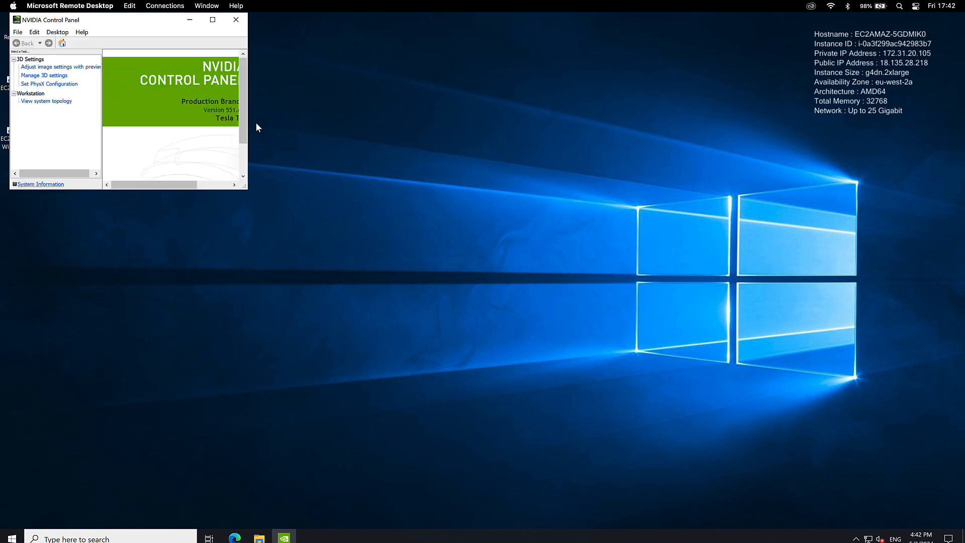
click(213, 21)
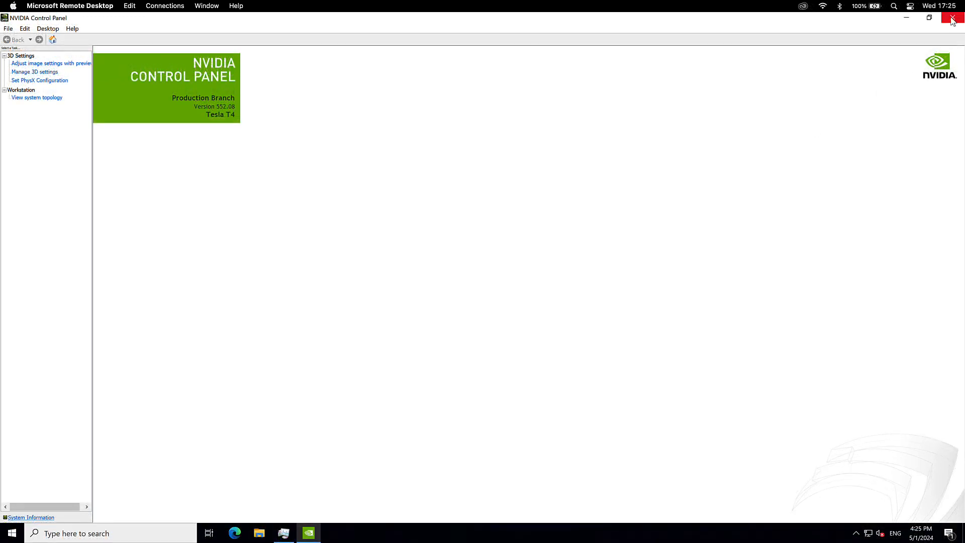
Close NVIDIA Control Panel and Task Manager, and start Microsoft Edge without signing in or importing data, closing the extra tab
click(952, 19)
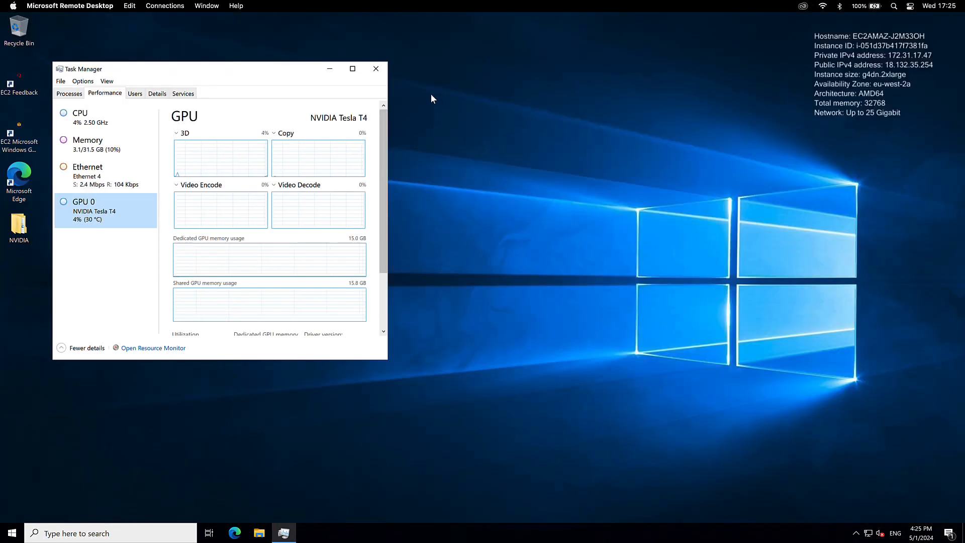
click(376, 68)
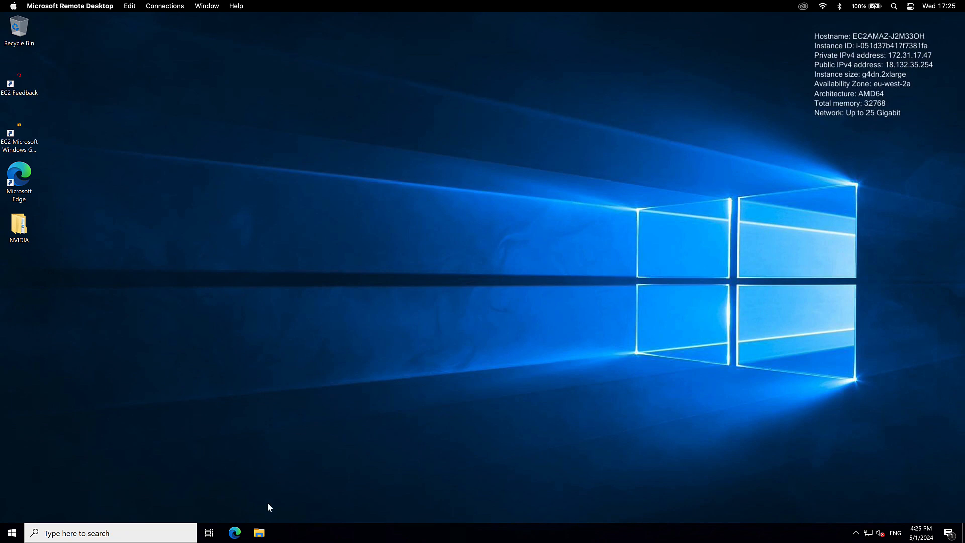
click(234, 533)
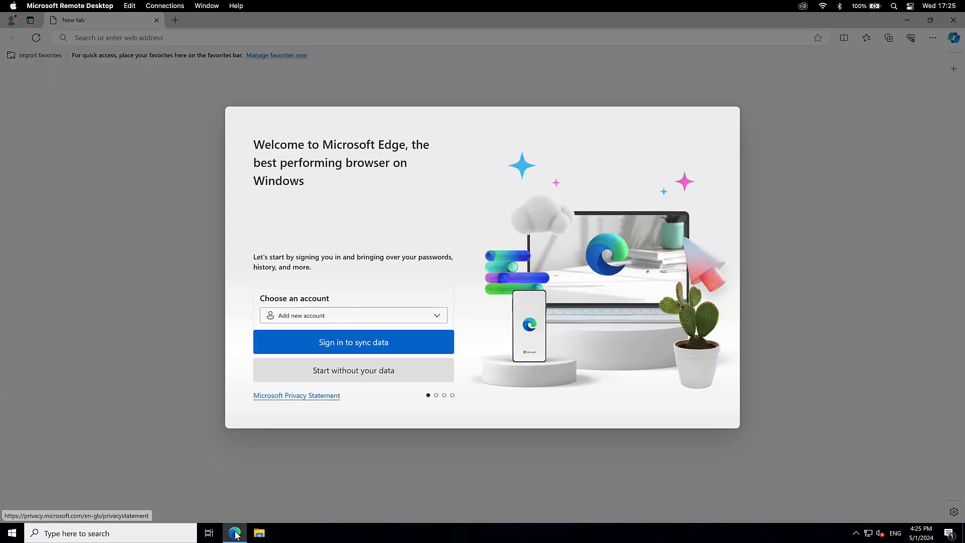
click(312, 374)
click(313, 375)
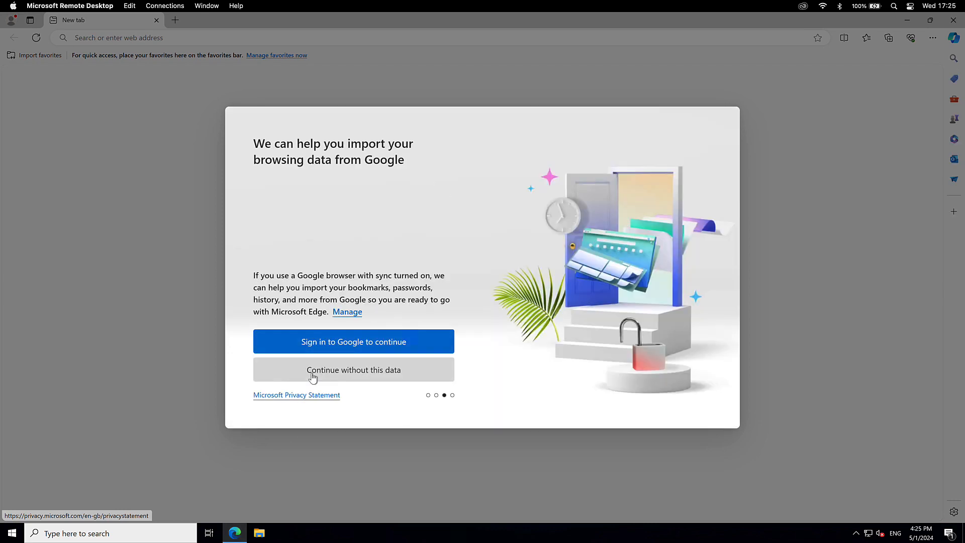
click(312, 375)
click(313, 374)
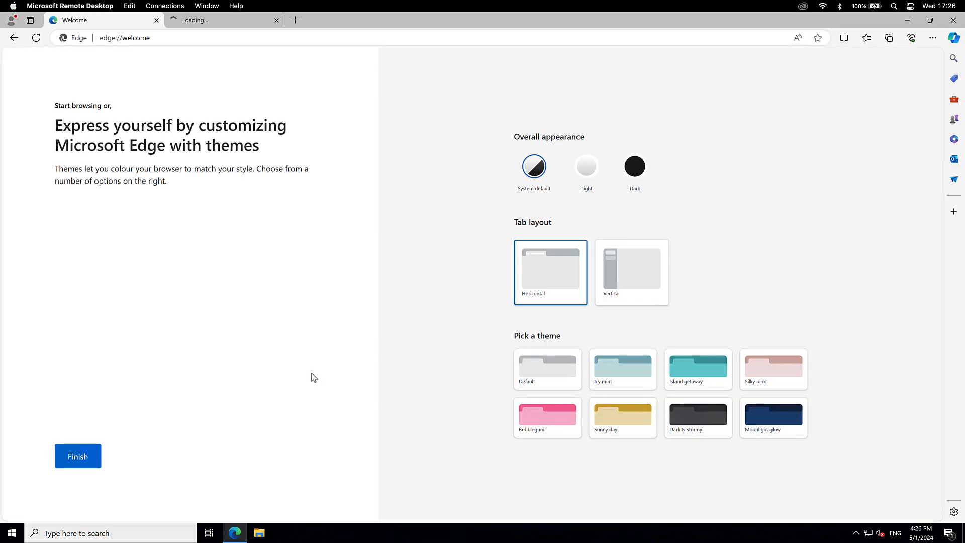
click(276, 20)
Search the web for adobe creative cloud and start the After Effects download from Adobe's site, enabling all cookies
click(275, 34)
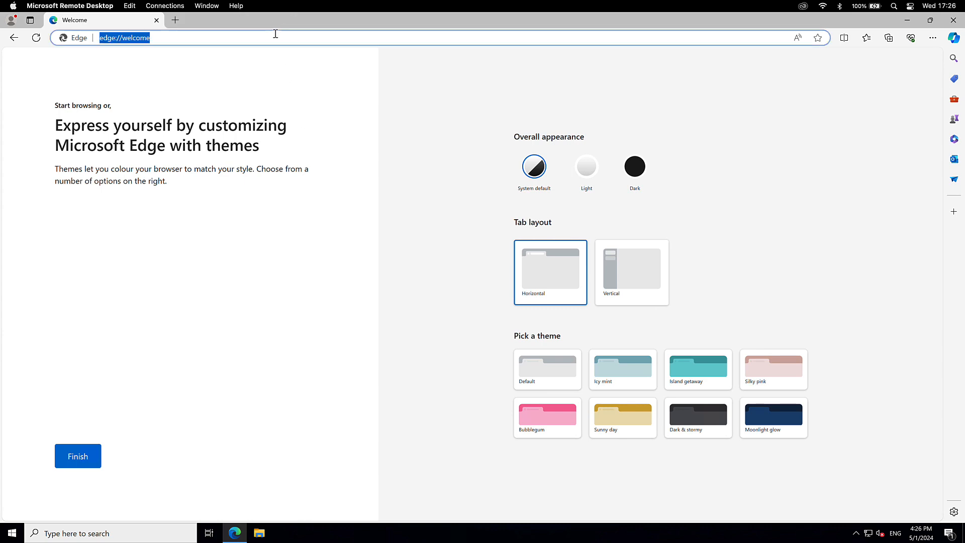
text(adobe crea)
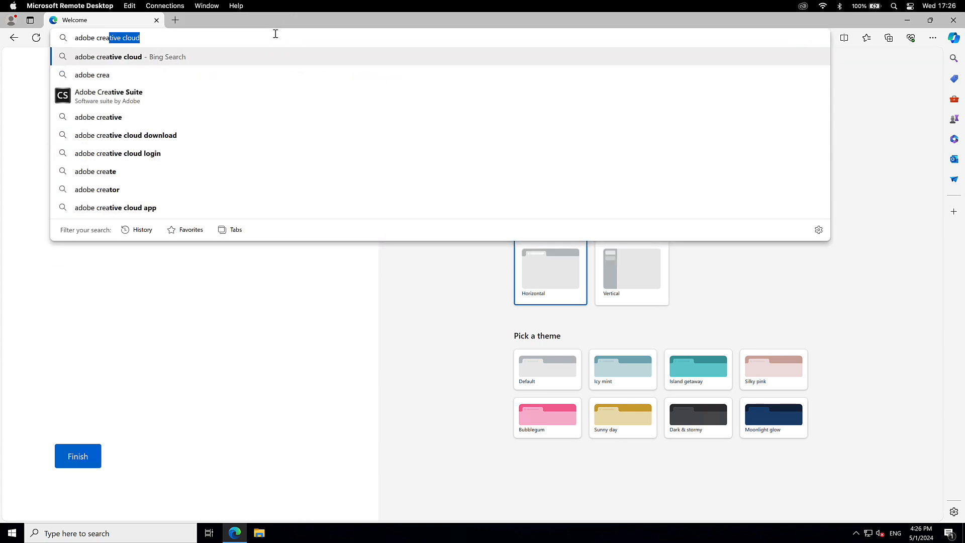
key(Return)
click(277, 161)
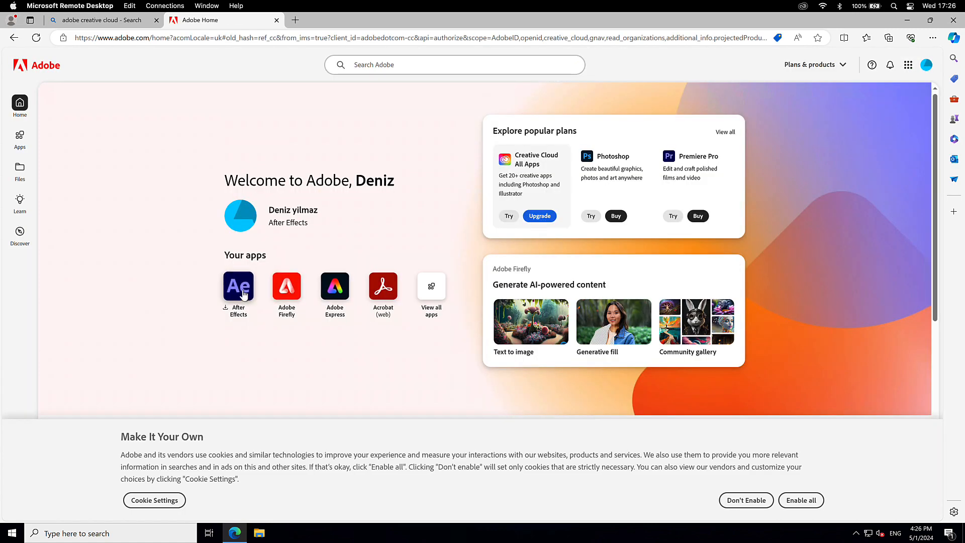
click(244, 294)
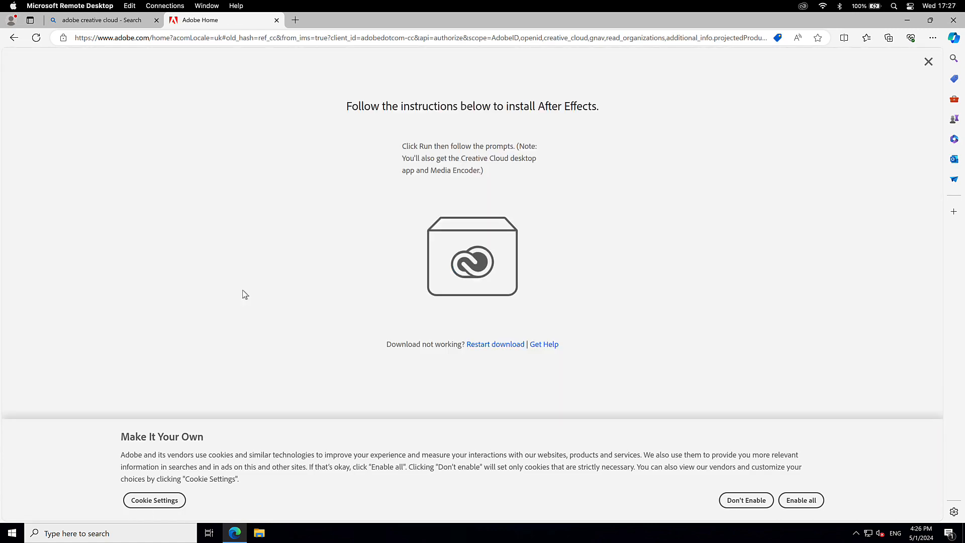
click(793, 501)
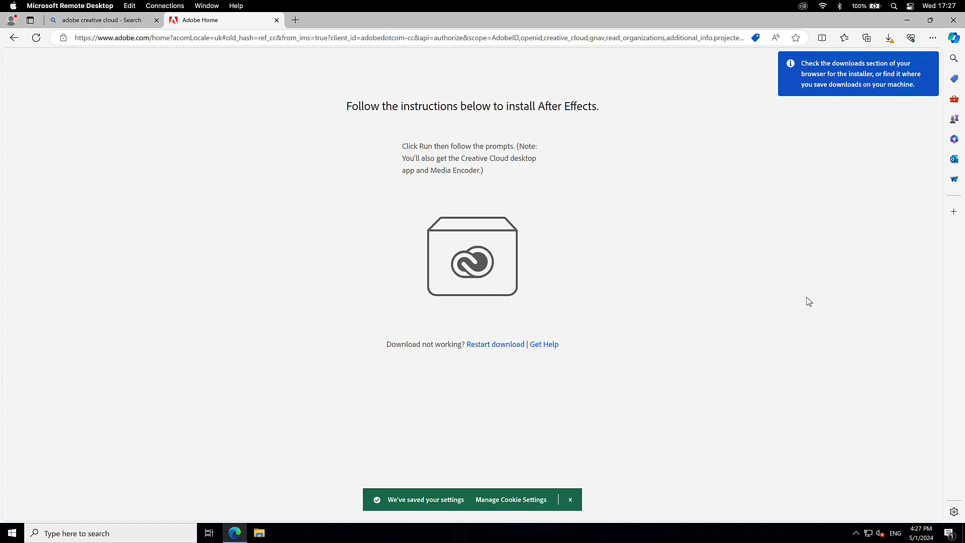
Keep the blocked After_Effects_Set-Up.exe download despite the SmartScreen warning
click(888, 39)
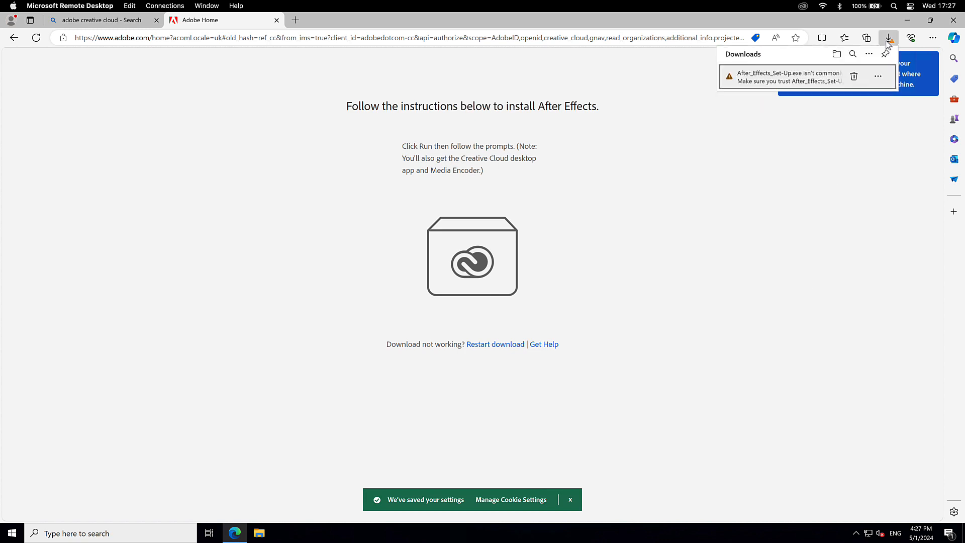
right_click(819, 84)
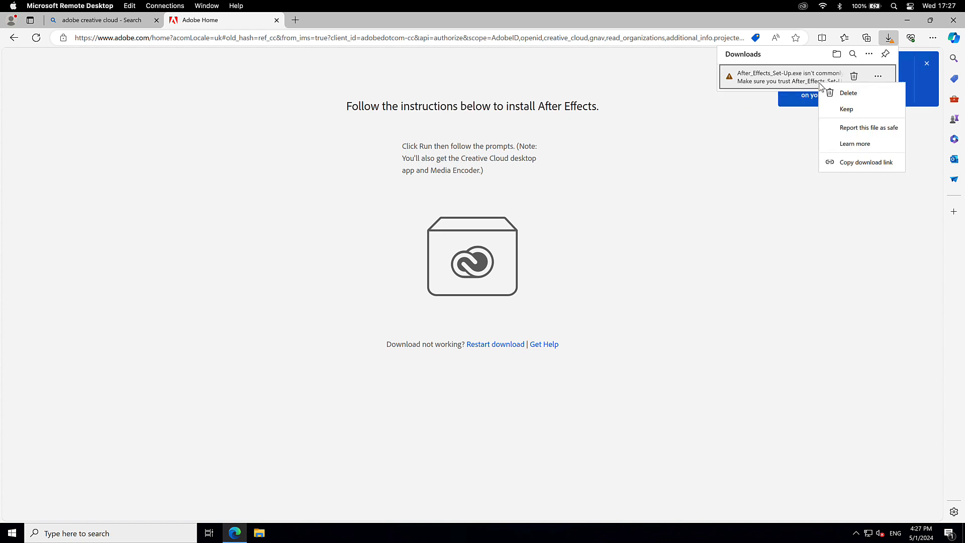
click(833, 109)
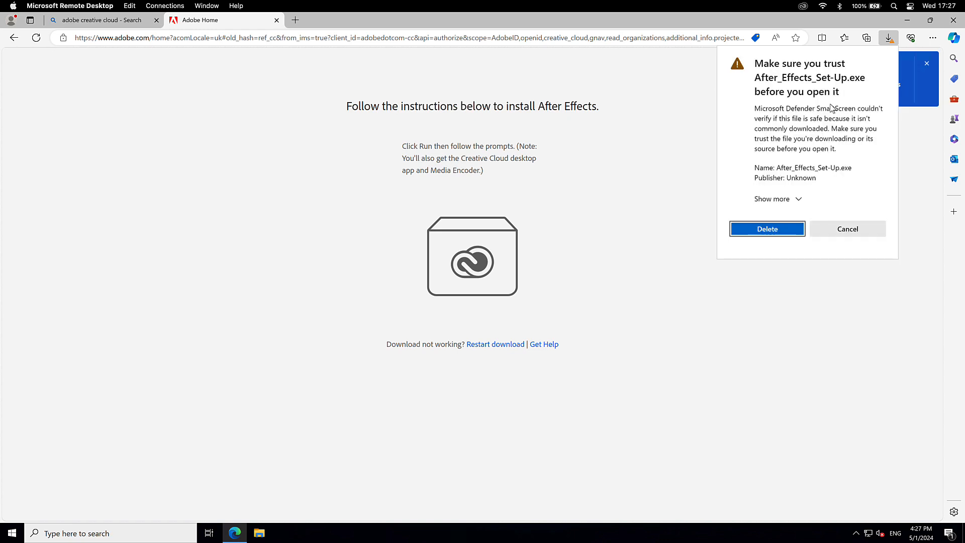
click(795, 199)
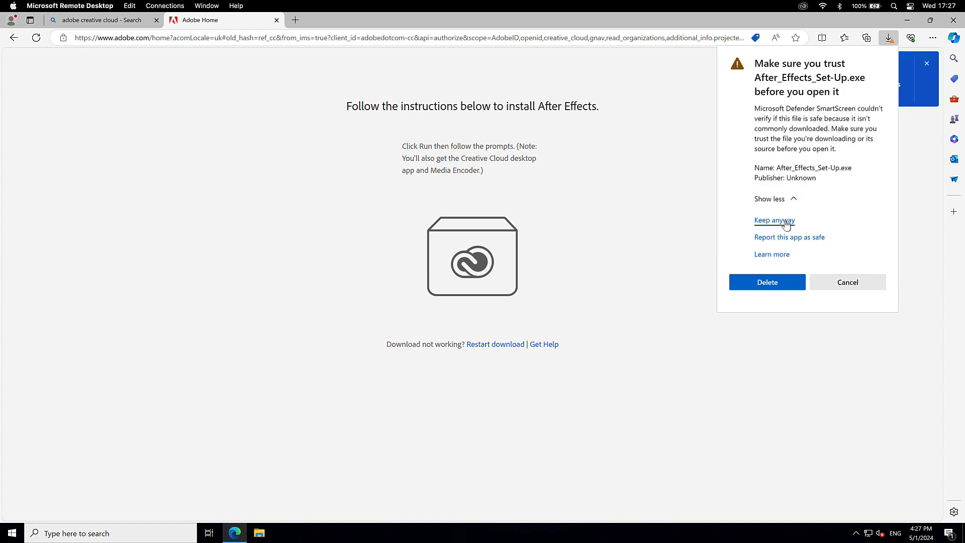
click(786, 221)
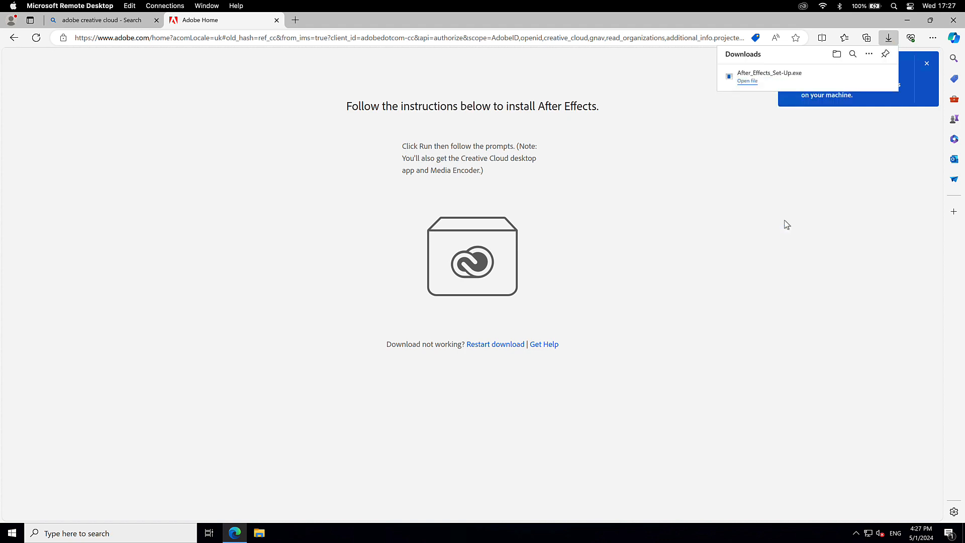
Run After_Effects_Set-Up.exe, continue through the browser account authentication and return to the installer window
click(748, 81)
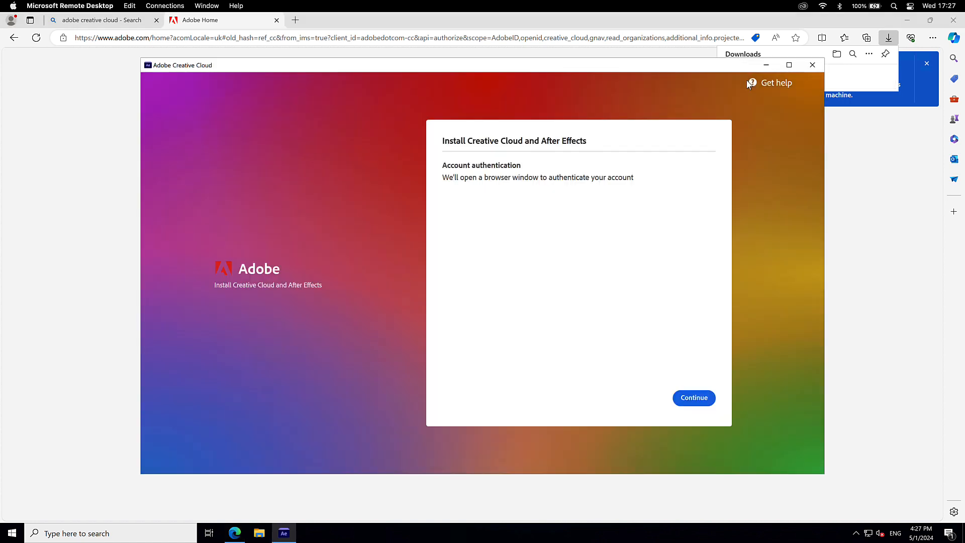
click(694, 398)
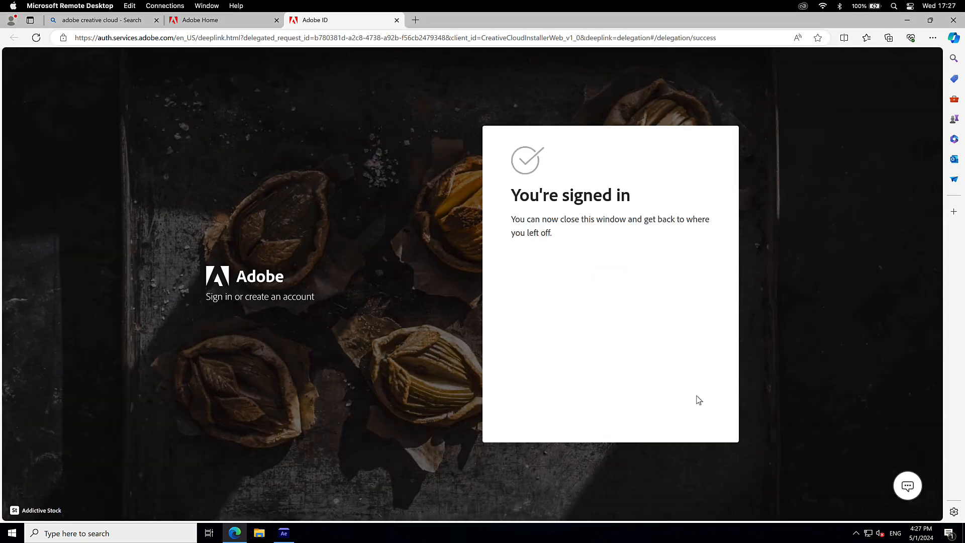
click(291, 532)
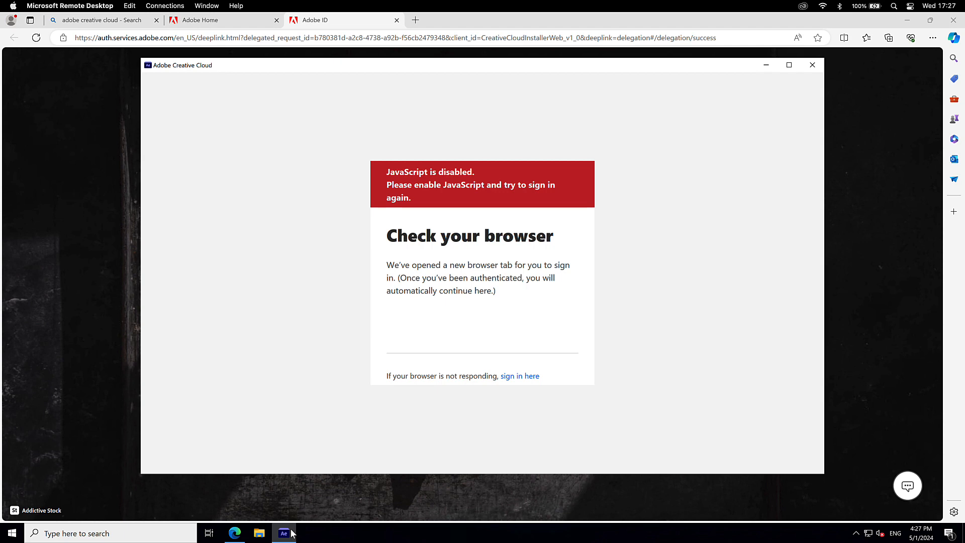
Find and open Internet Explorer on the instance and get past its initial setup dialog
click(172, 536)
text(inter)
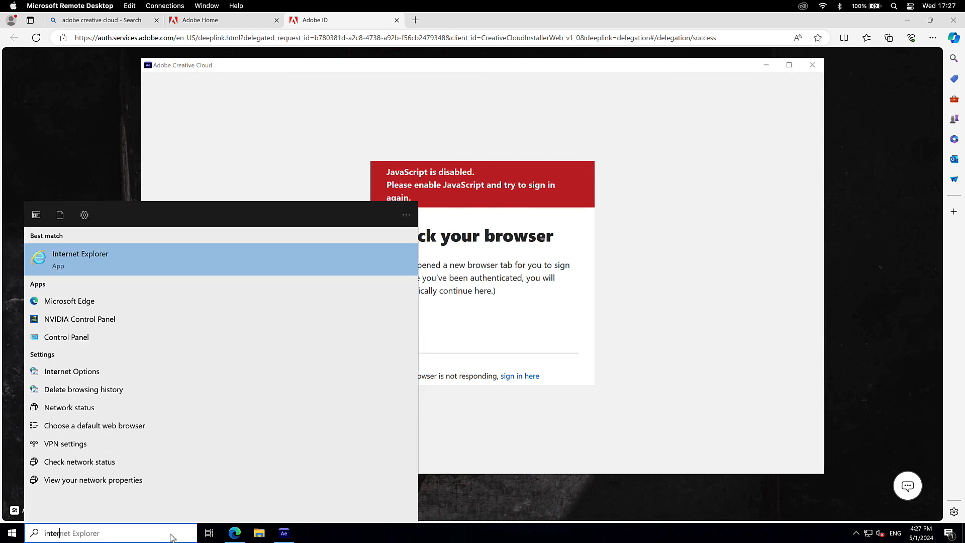
click(73, 258)
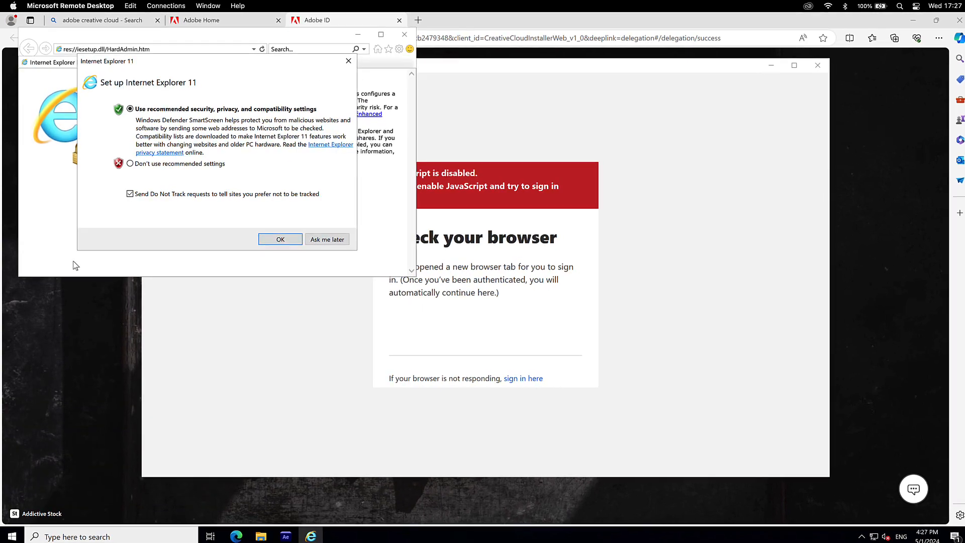
click(327, 297)
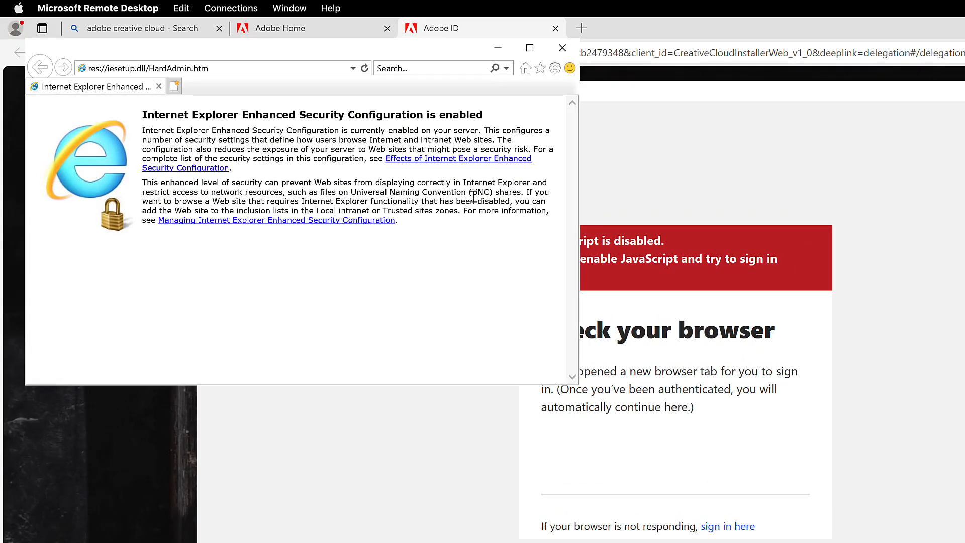
Enable Active scripting in the custom security settings for Internet Explorer's Internet zone and confirm the change
click(555, 69)
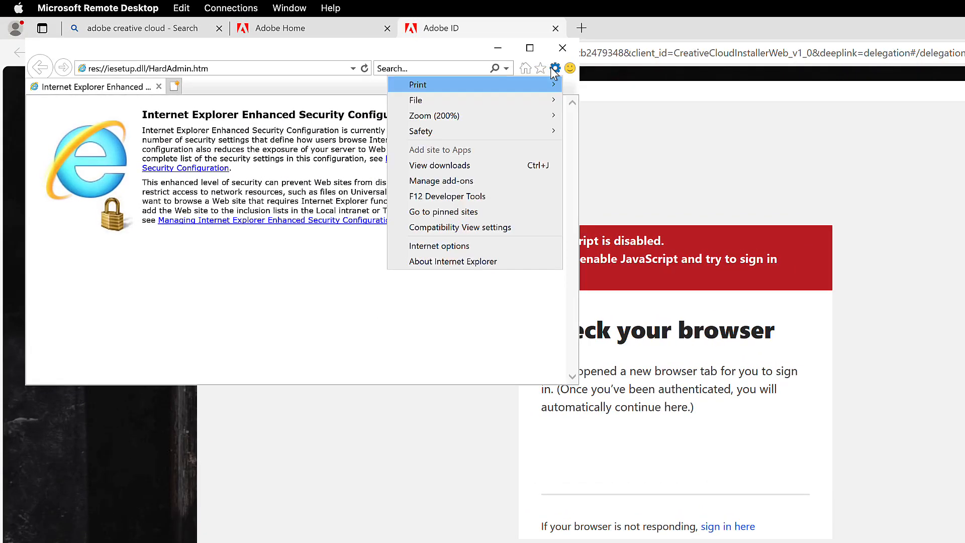
click(481, 244)
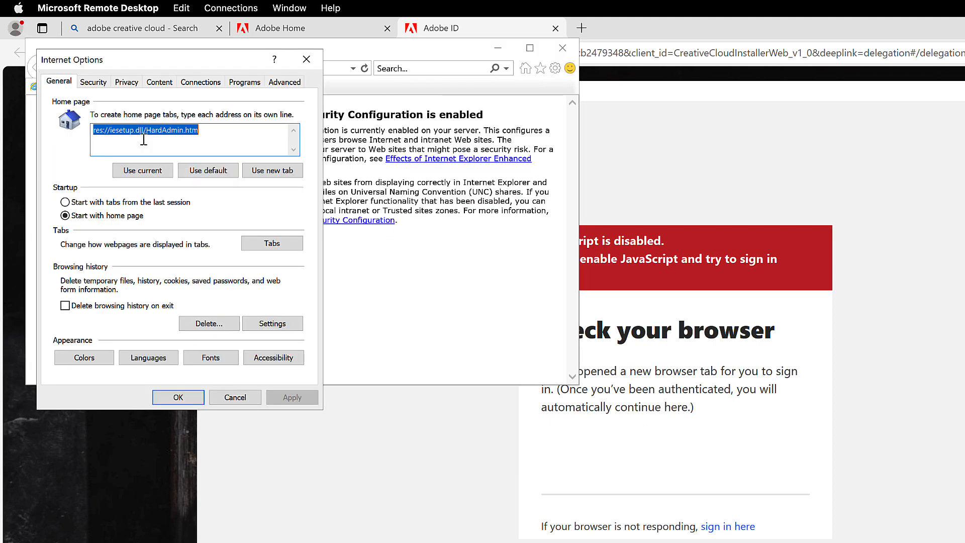
click(90, 82)
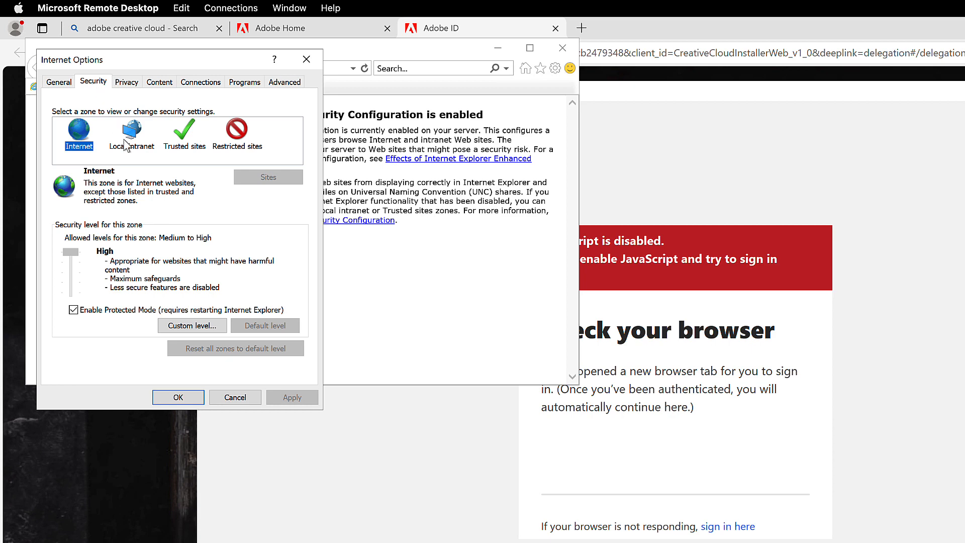
click(197, 319)
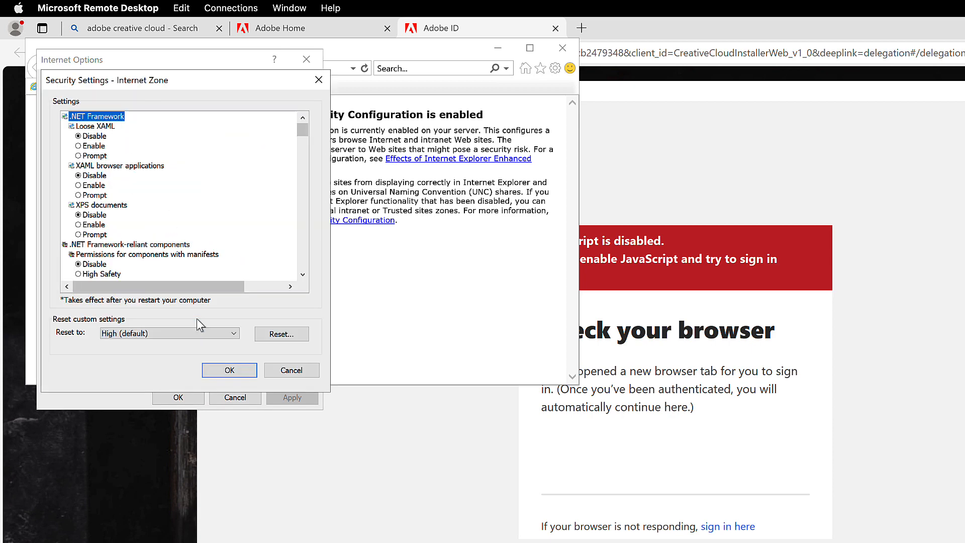
scroll(192, 217, down, 10)
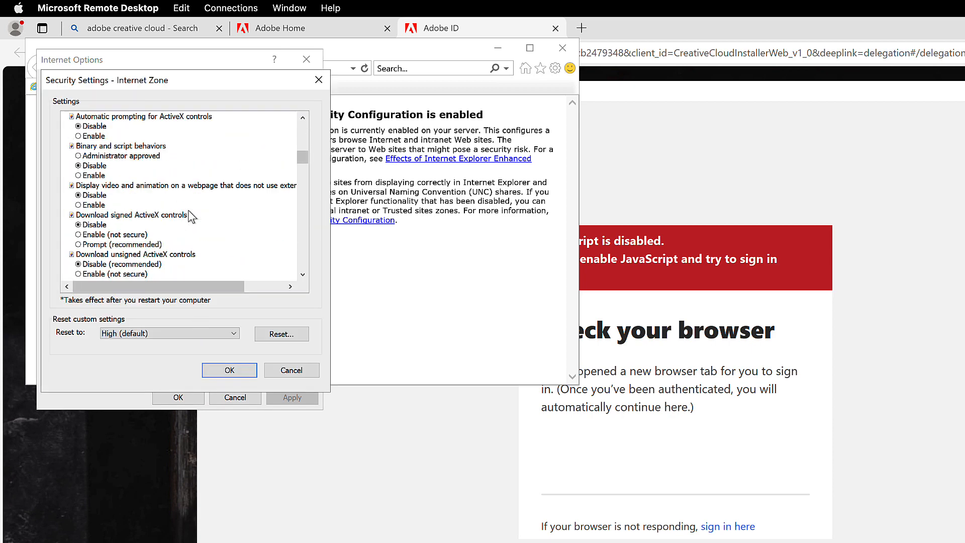
scroll(193, 218, down, 7)
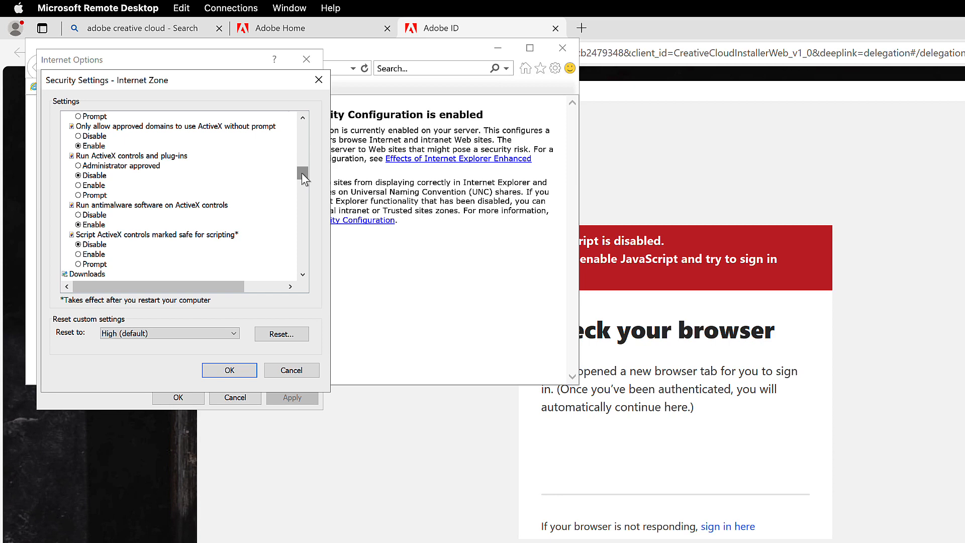
drag(302, 173, 301, 245)
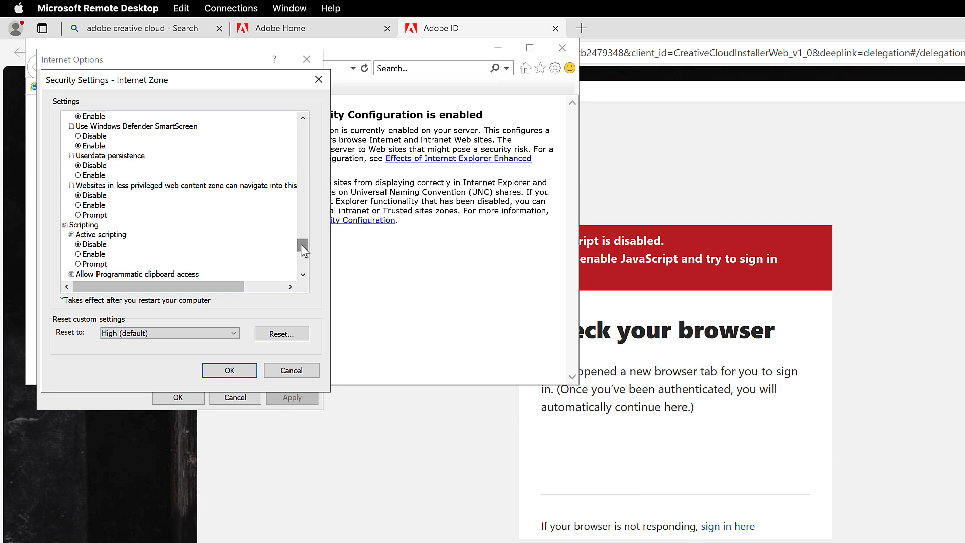
click(94, 254)
click(230, 372)
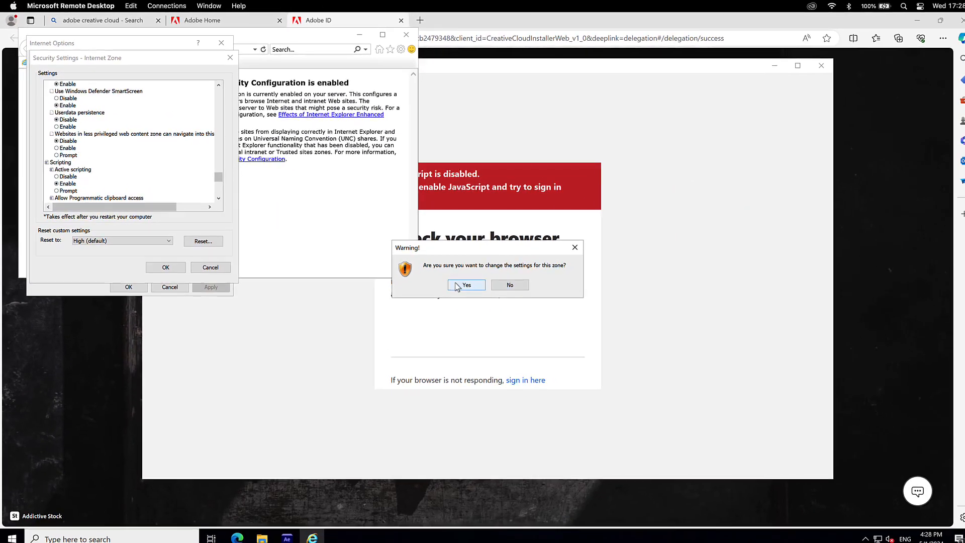
click(457, 287)
Accept the changes in Internet Options and close Internet Explorer
click(217, 288)
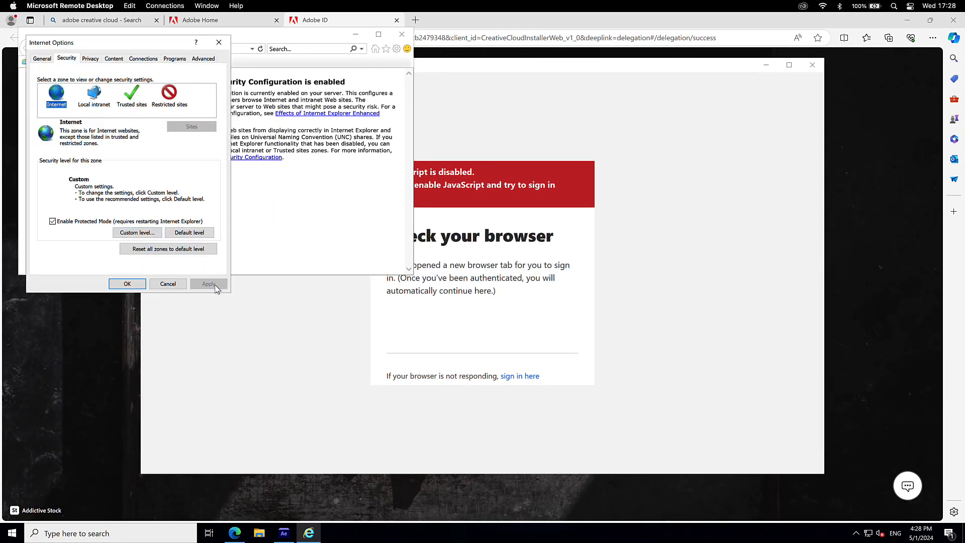
click(127, 283)
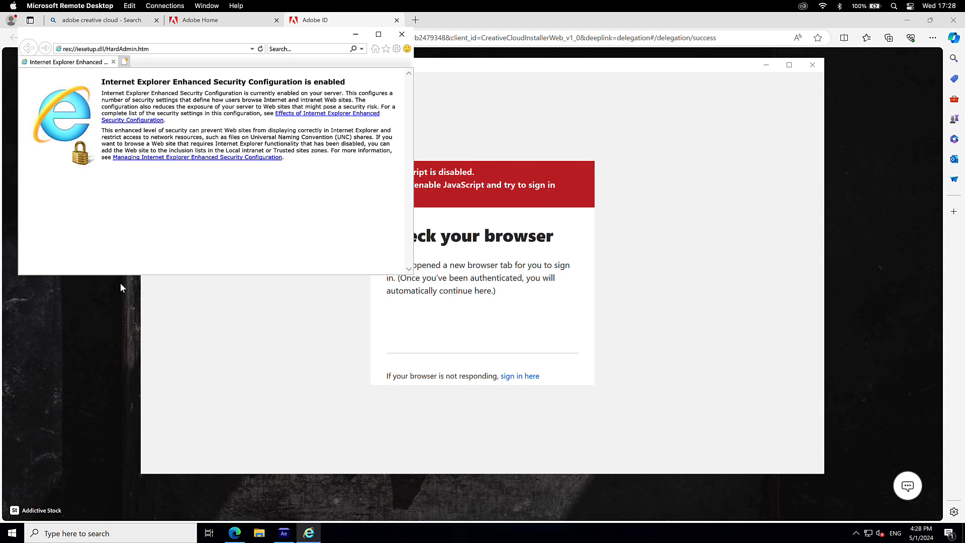
click(403, 36)
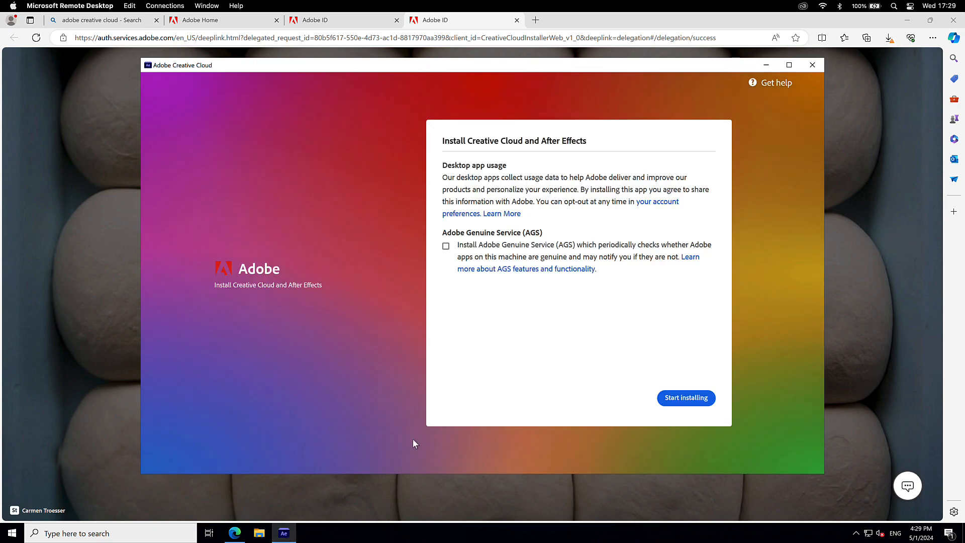
Install Creative Cloud and After Effects without Adobe Genuine Service, and launch After Effects from Creative Cloud Desktop
click(673, 399)
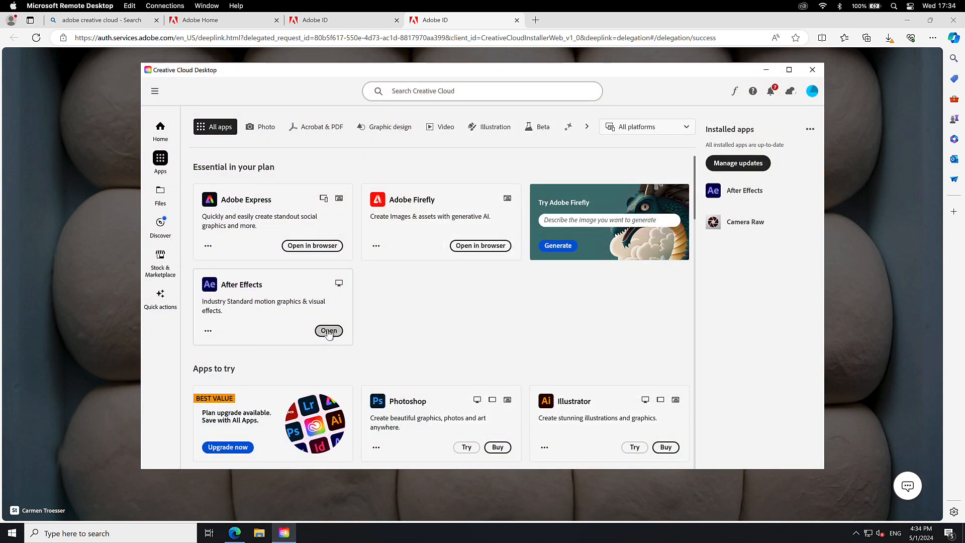
click(328, 331)
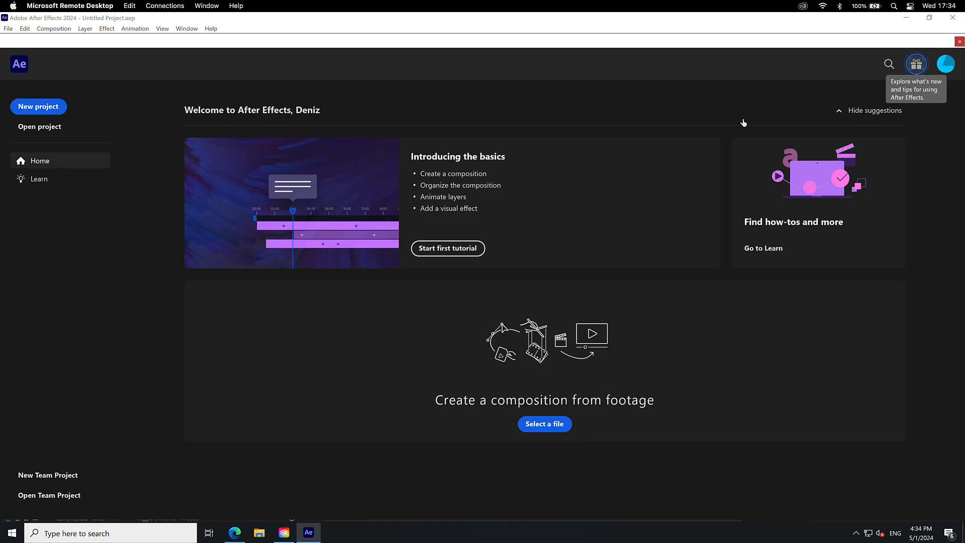
Minimize After Effects and close the Creative Cloud Desktop window
click(905, 18)
click(824, 67)
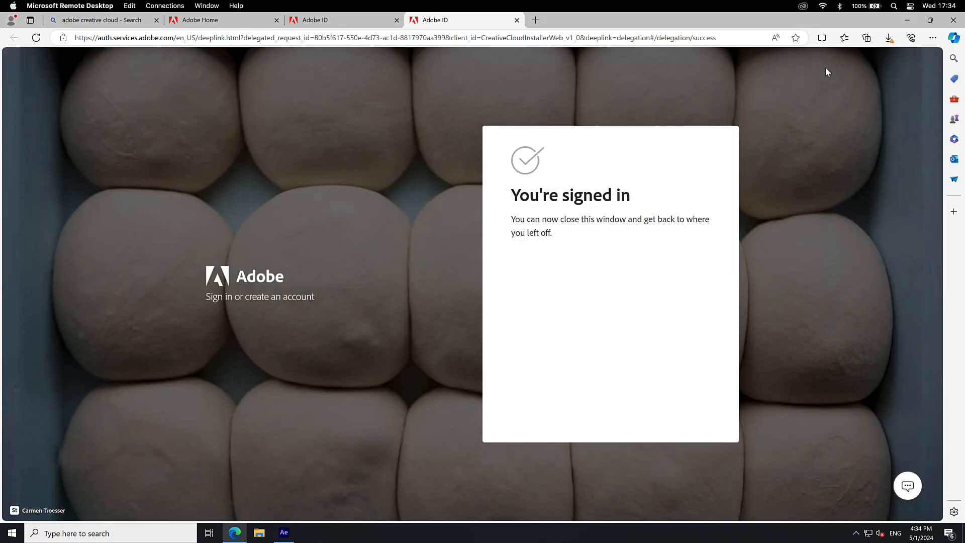
Close the browser and show this computer's drives in File Explorer
click(954, 20)
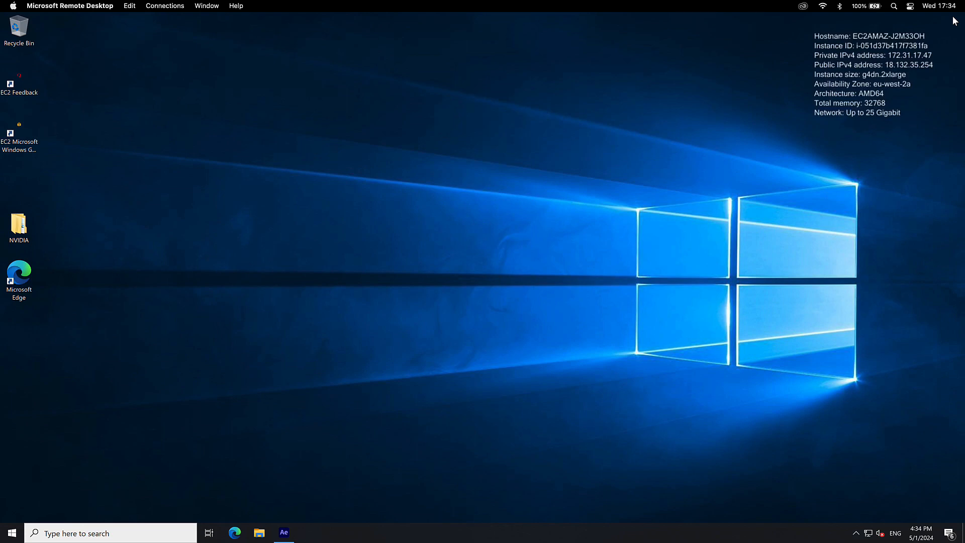
click(259, 533)
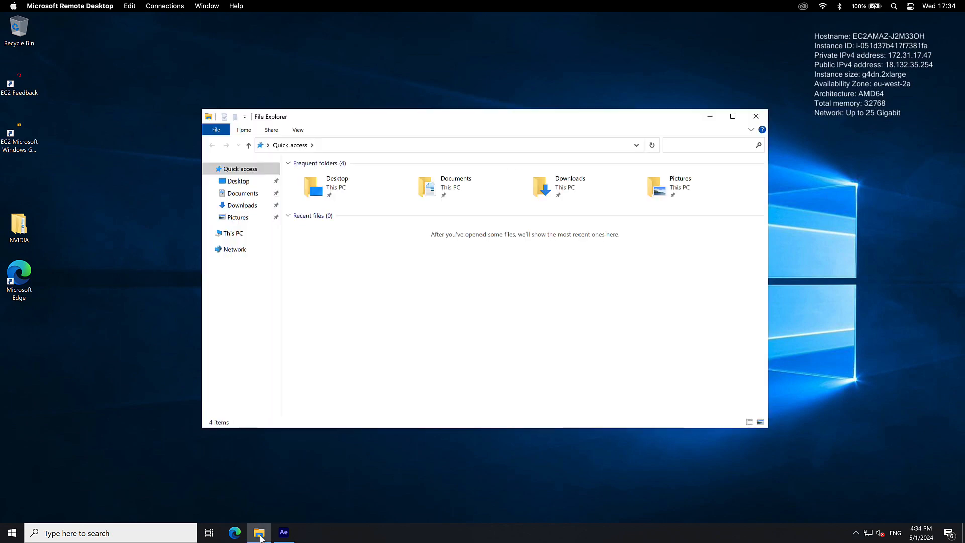
click(236, 234)
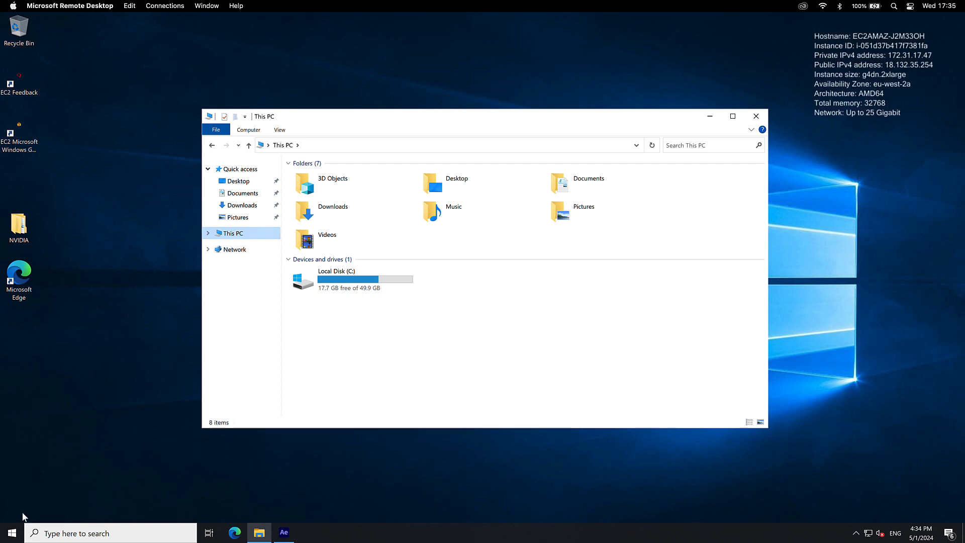
Open Disk Management and initialize Disk 1 and Disk 2 with the MBR partition style
right_click(12, 535)
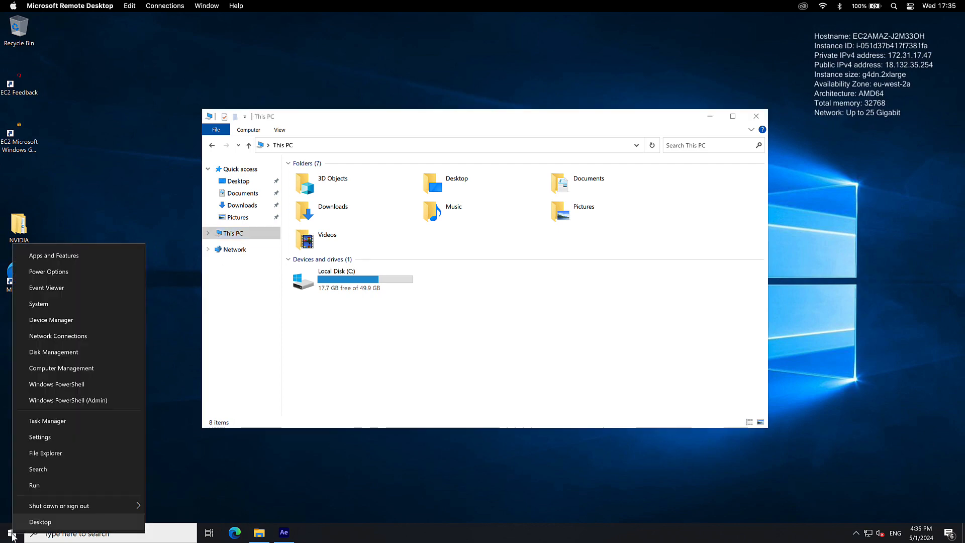
click(48, 351)
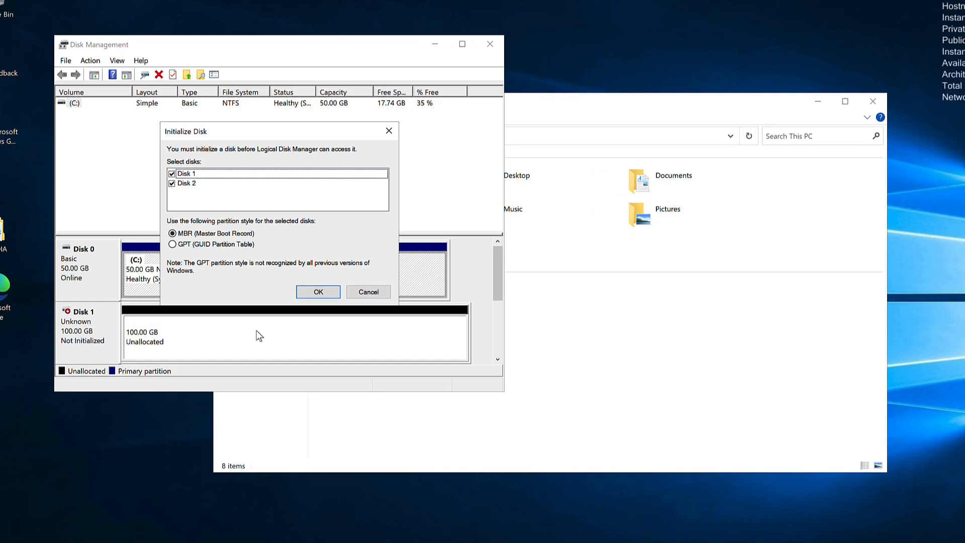
click(309, 290)
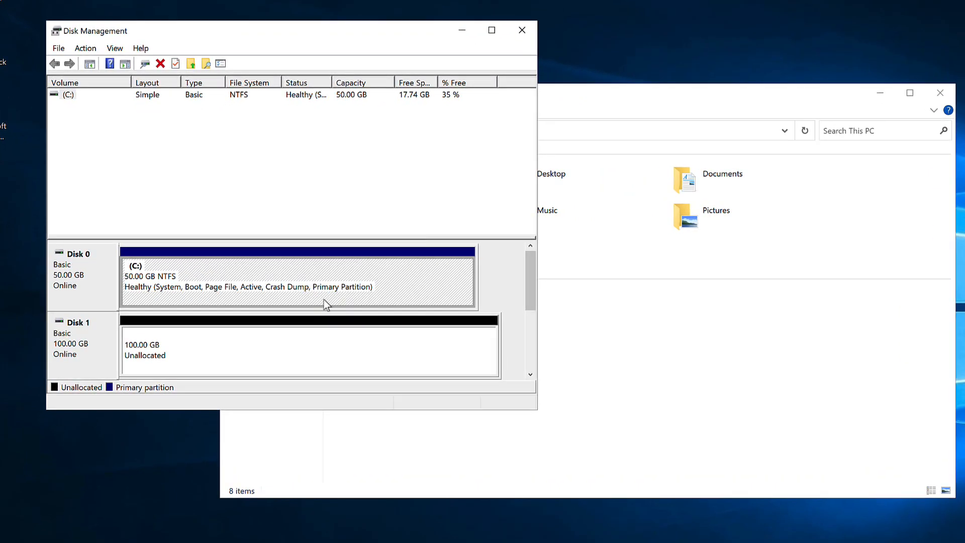
Create a 102397 MB simple volume on Disk 1 as drive D, quick-formatted NTFS and labelled "After Affects Cache", and close Disk Management
right_click(296, 360)
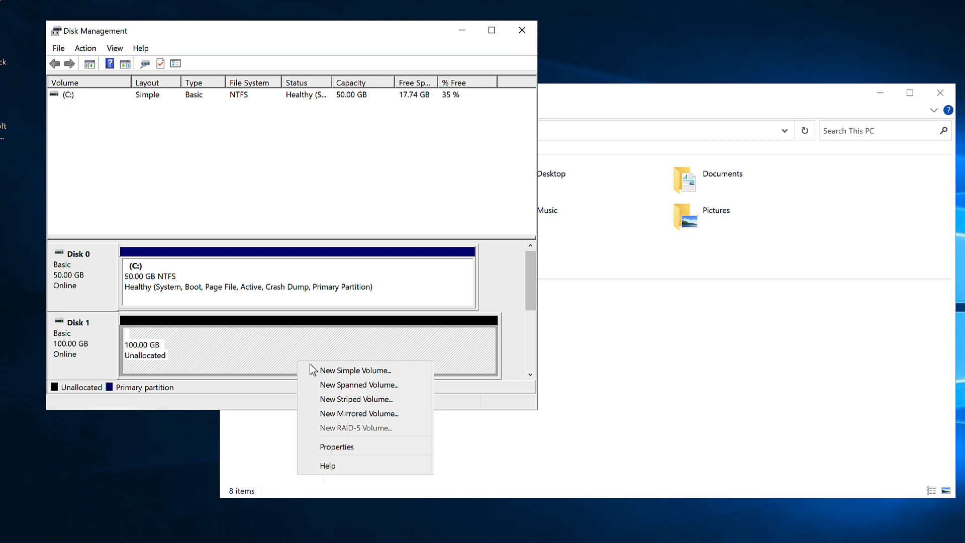
click(312, 370)
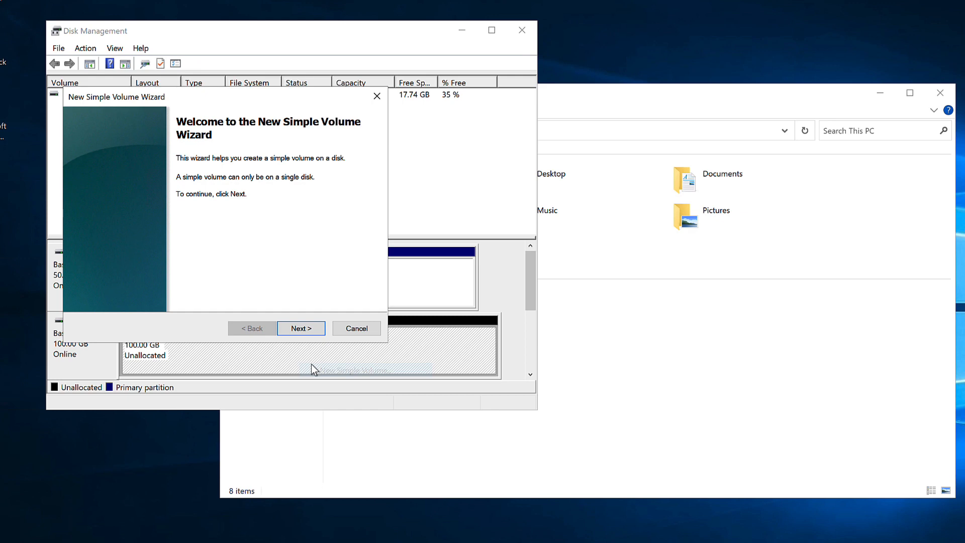
click(305, 328)
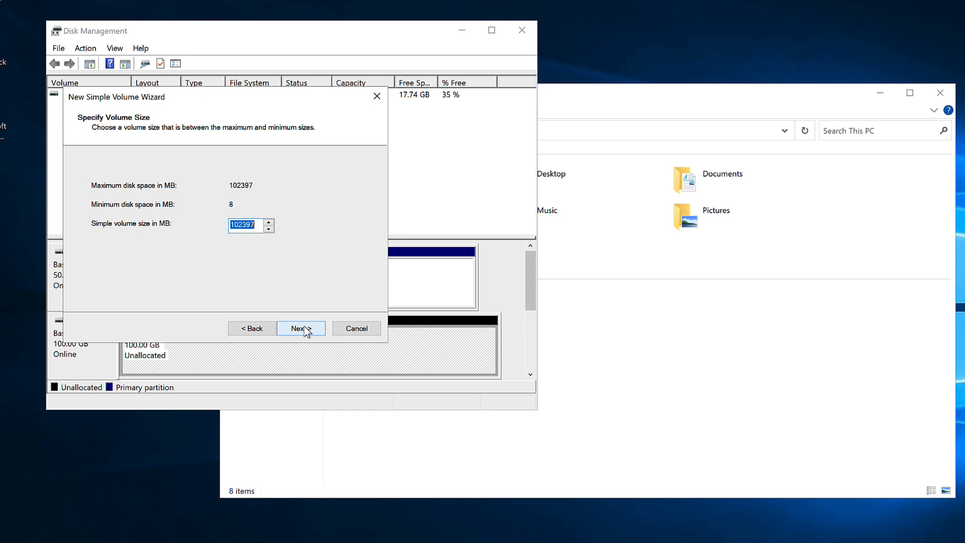
click(305, 329)
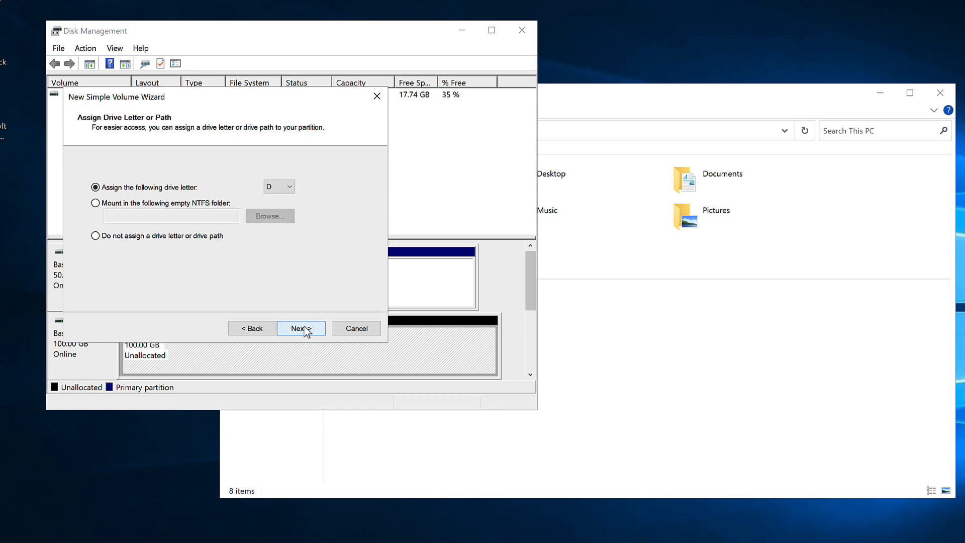
click(305, 330)
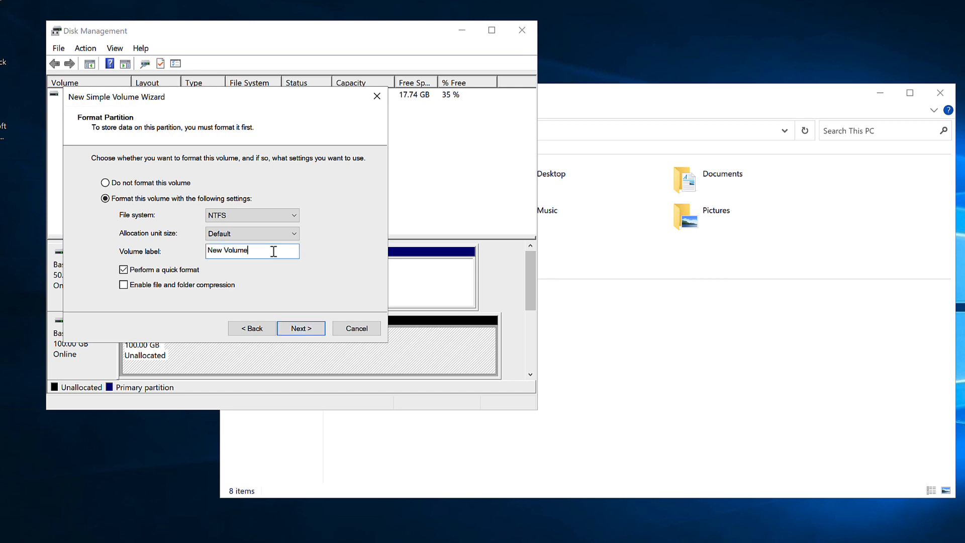
drag(276, 251, 200, 249)
text(After Affects Cache)
click(301, 328)
click(300, 328)
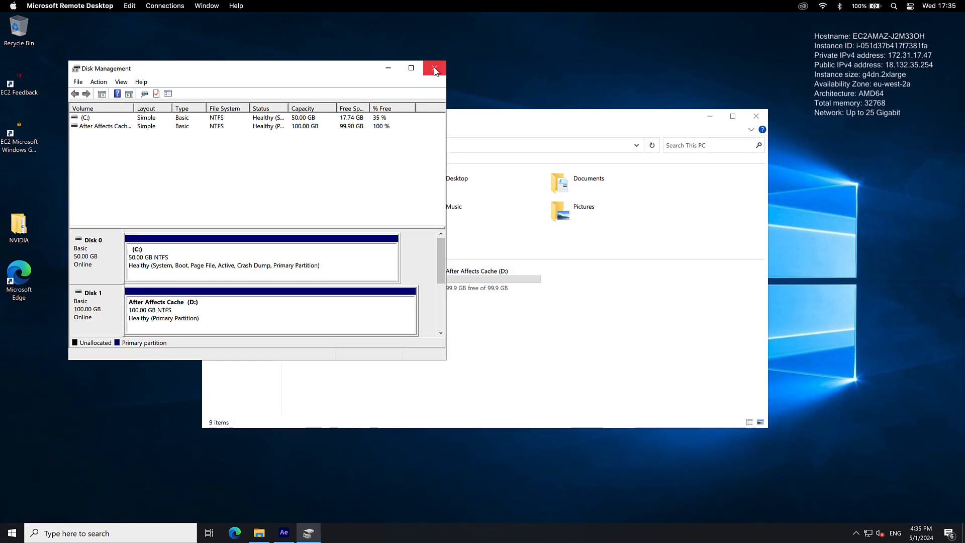
click(438, 67)
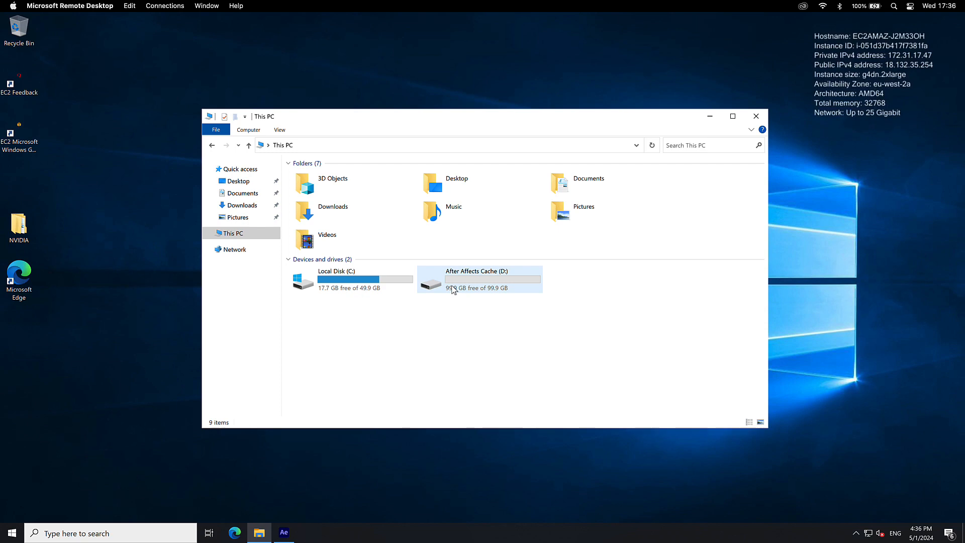
Create a folder named "Disk Cache" on the After Affects Cache (D:) drive
double_click(452, 289)
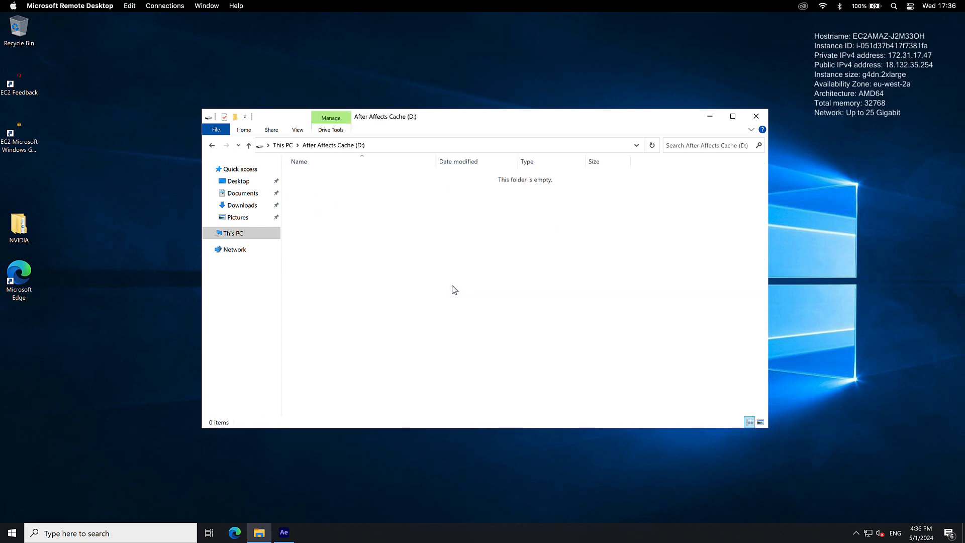
right_click(452, 287)
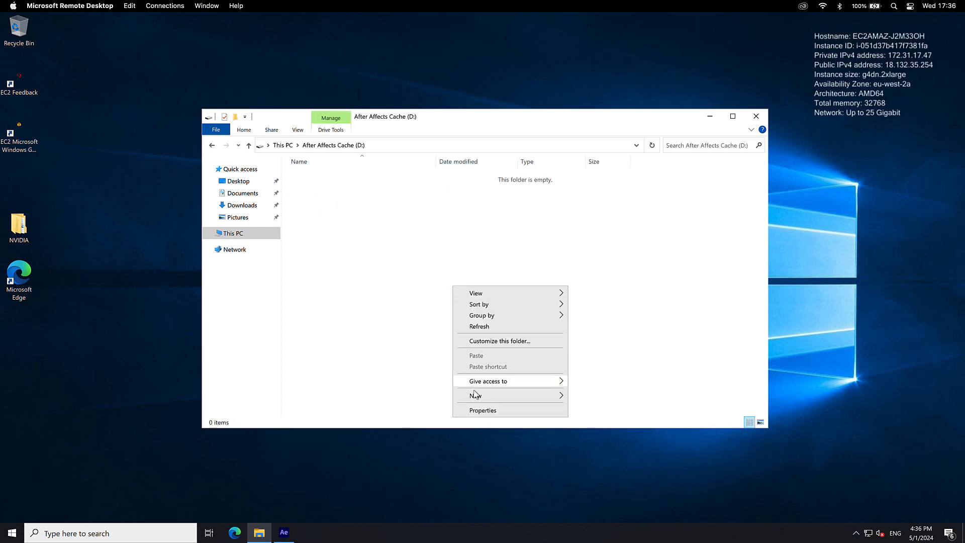
mouse_move(476, 397)
click(609, 397)
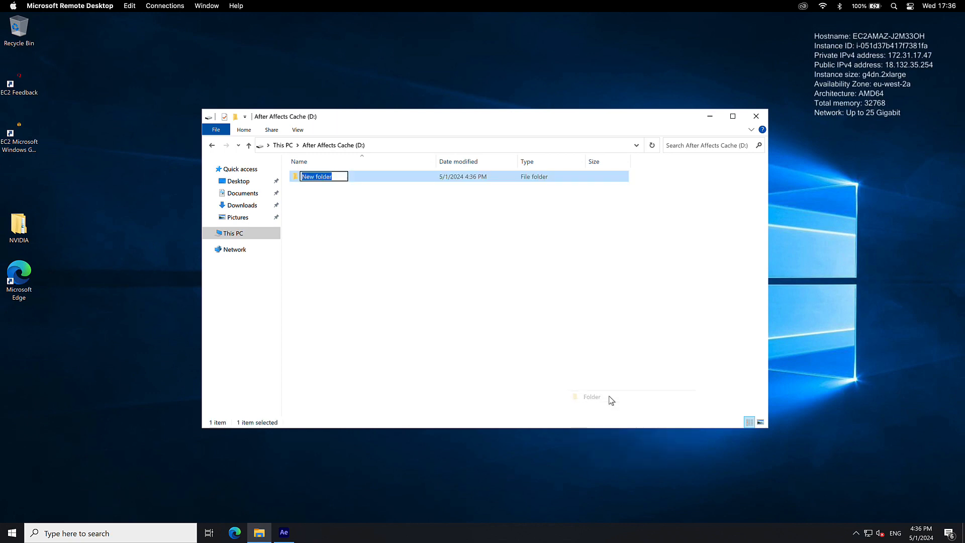
text(Disk Cache)
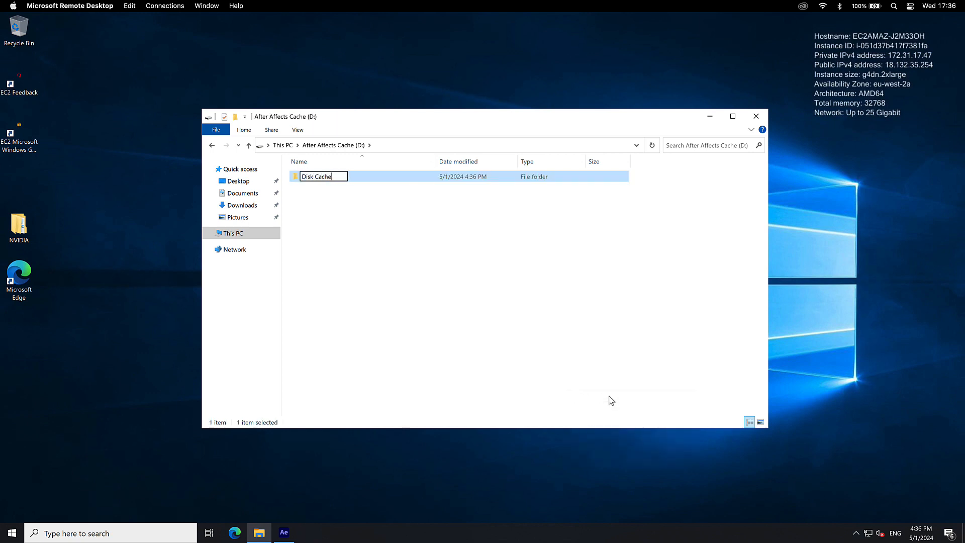
Add a second folder named "Conformed Media Cache" to the After Affects Cache (D:) drive
right_click(559, 315)
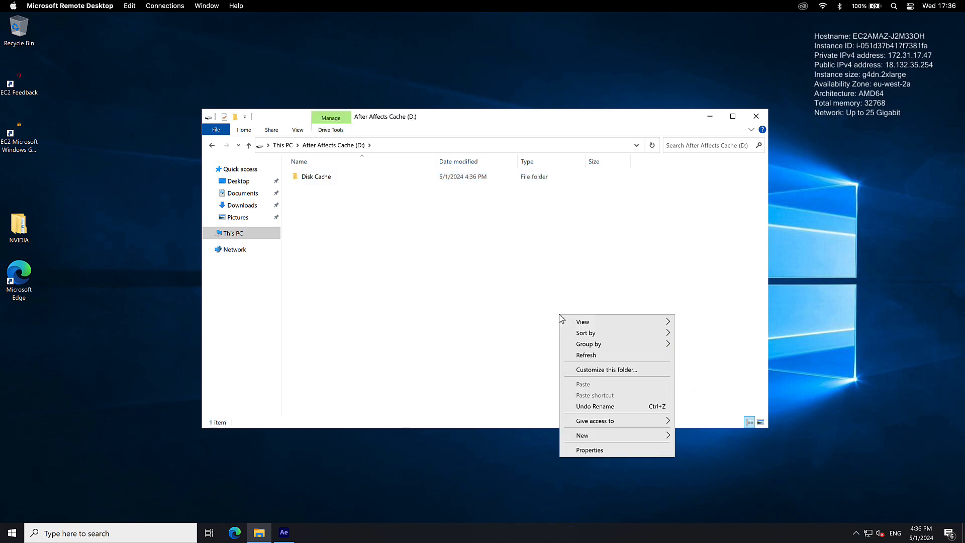
mouse_move(659, 435)
click(698, 437)
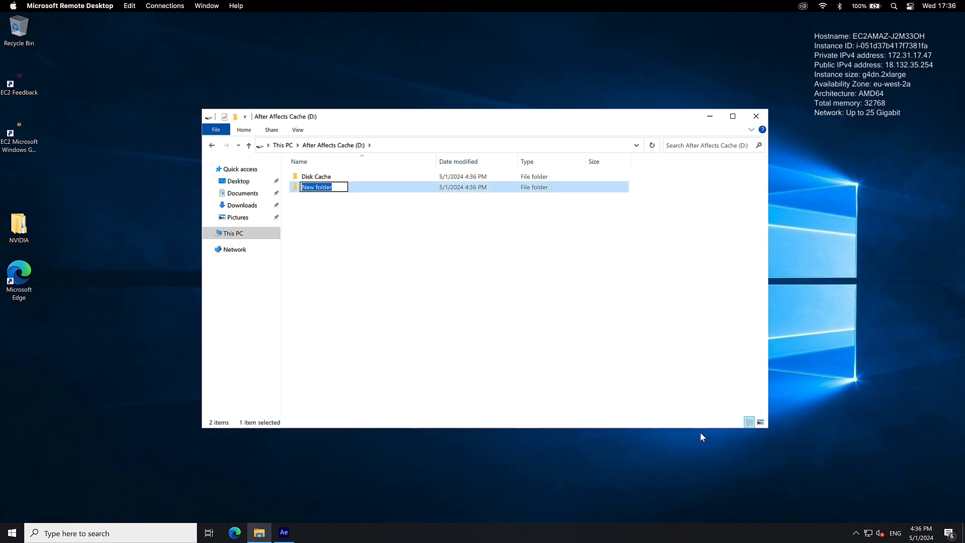
text(Conformed Media Cache)
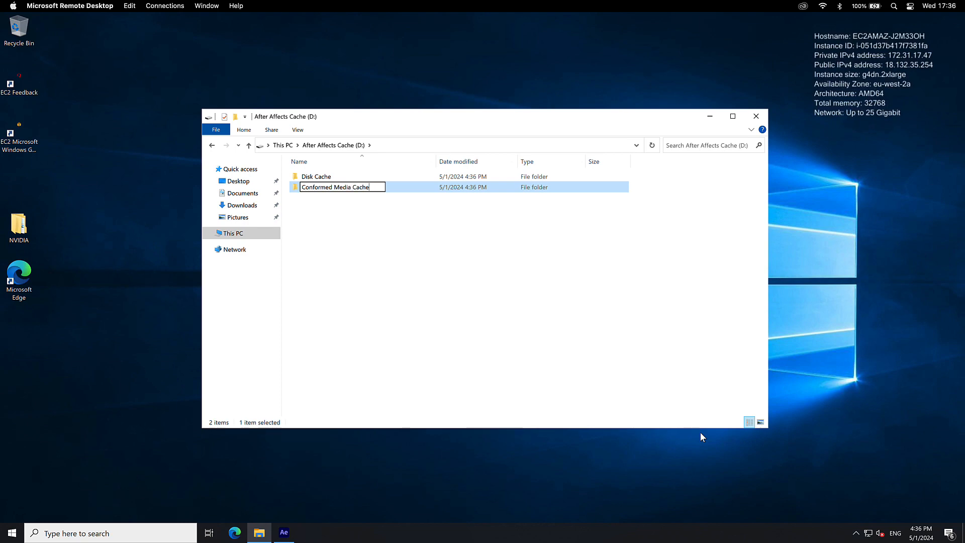
click(658, 341)
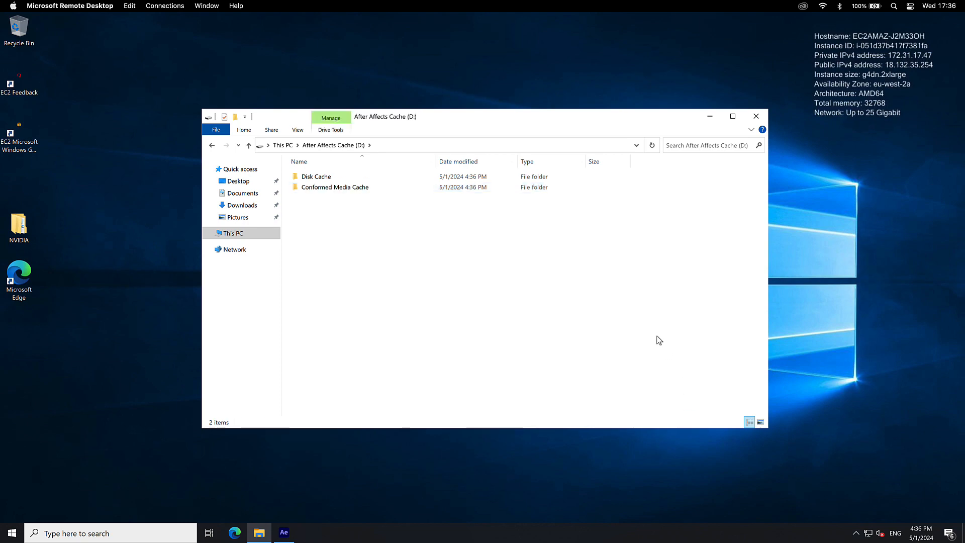
Switch to After Effects and set the disk cache folder to D:\Disk Cache in the Media & Disk Cache preferences
click(284, 532)
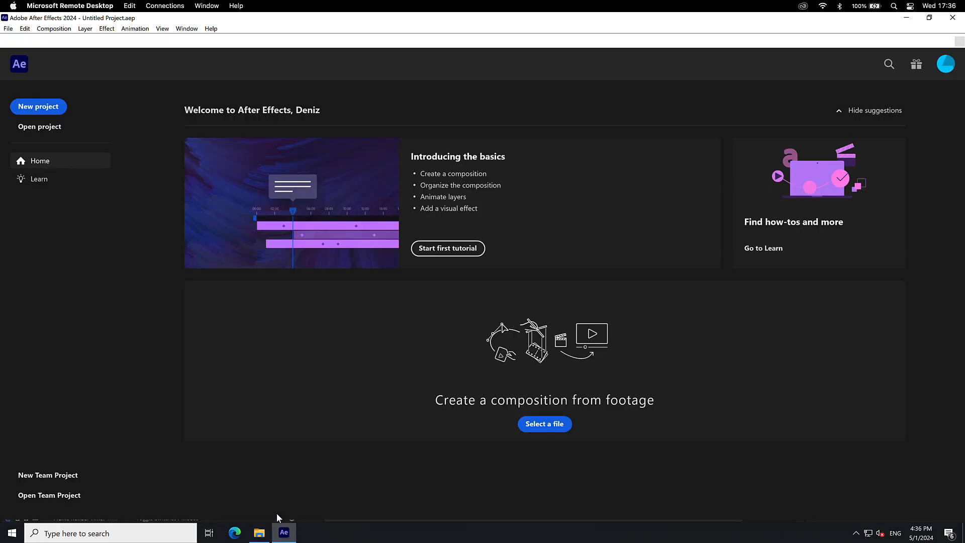
click(24, 29)
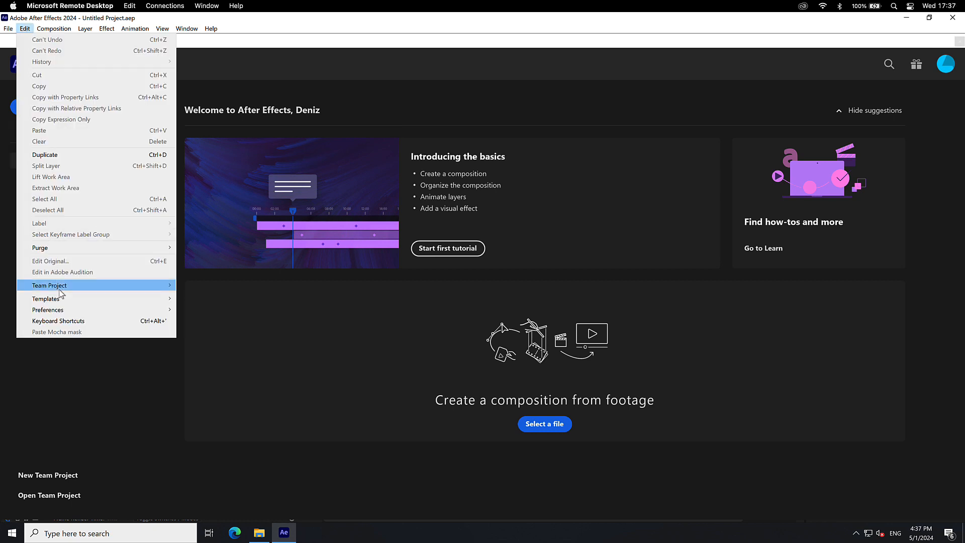
mouse_move(63, 312)
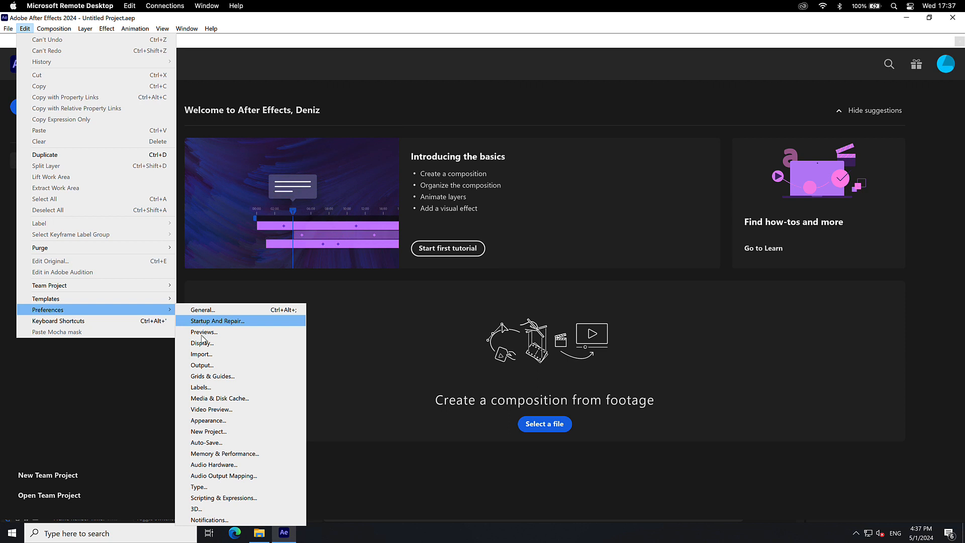
click(210, 399)
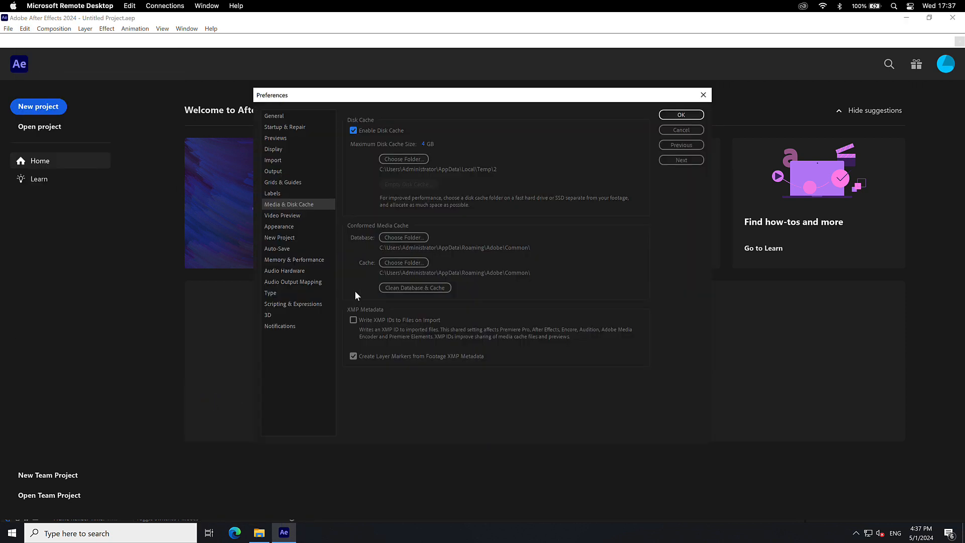
click(405, 159)
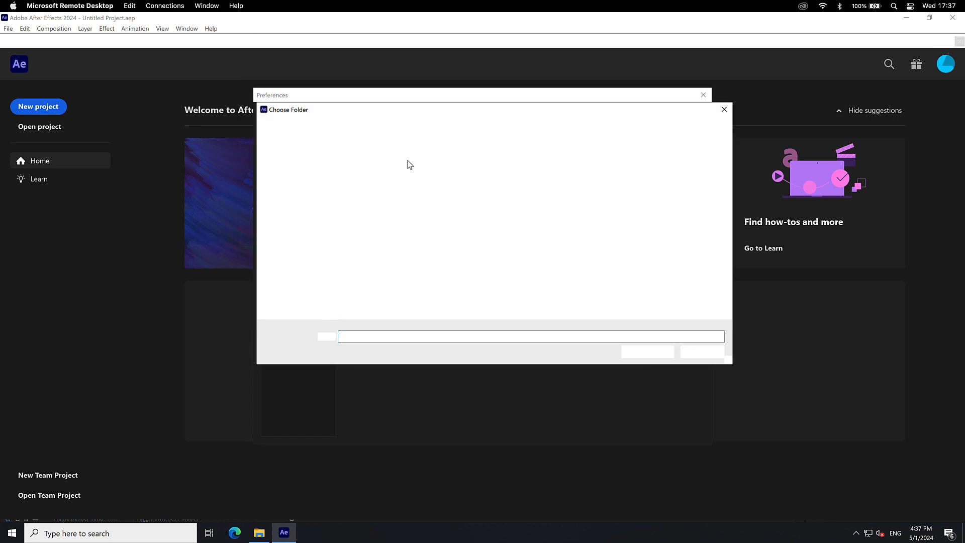
click(309, 232)
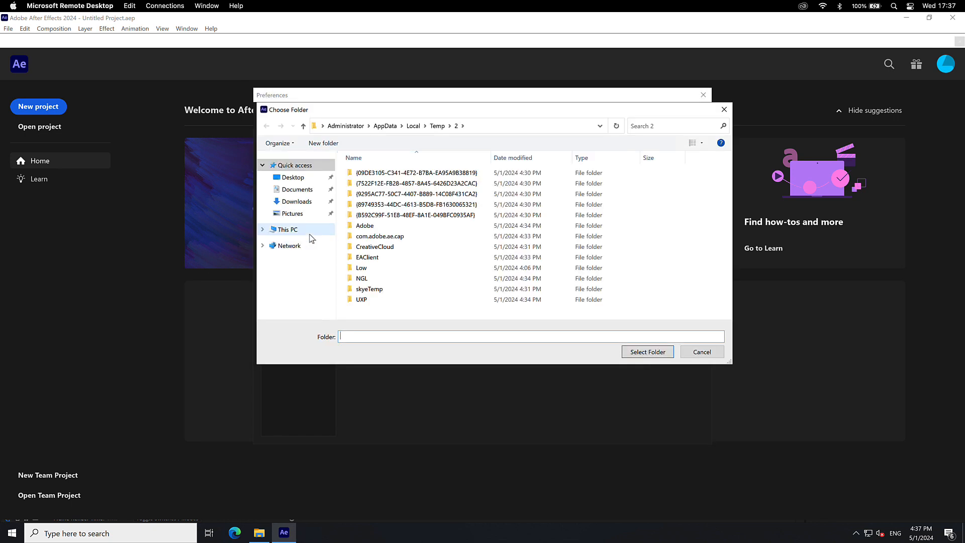
double_click(511, 281)
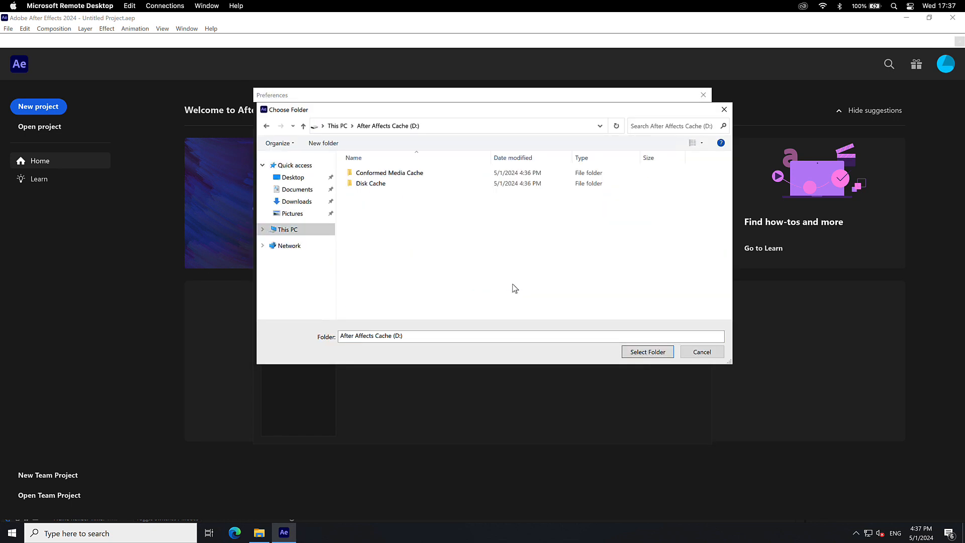
click(413, 184)
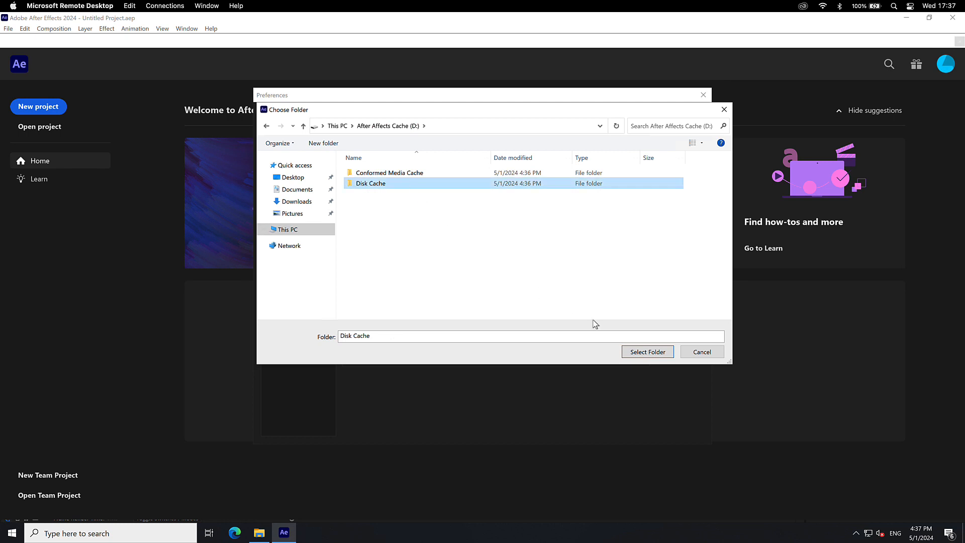
click(635, 353)
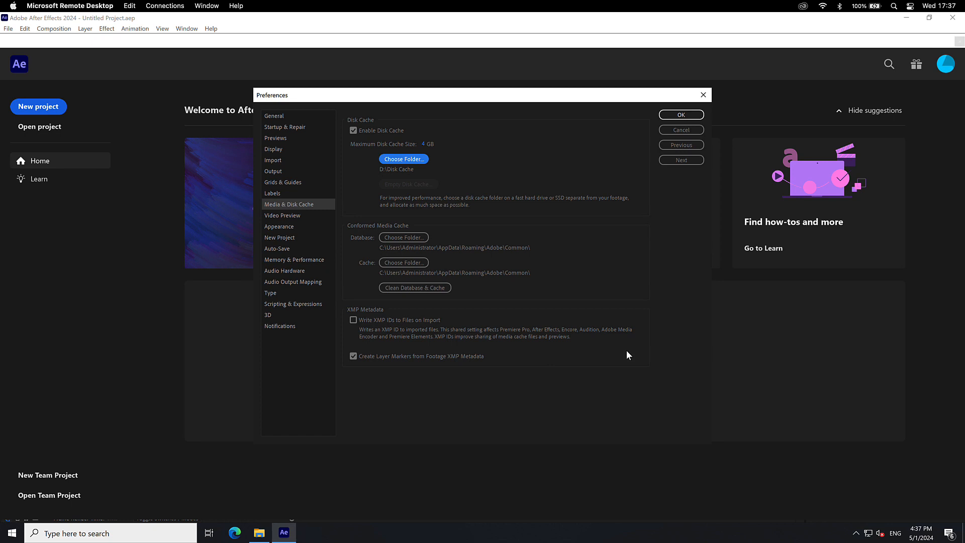
Set the conformed media database folder to Conformed Media Cache on drive D and move the existing database there
click(420, 237)
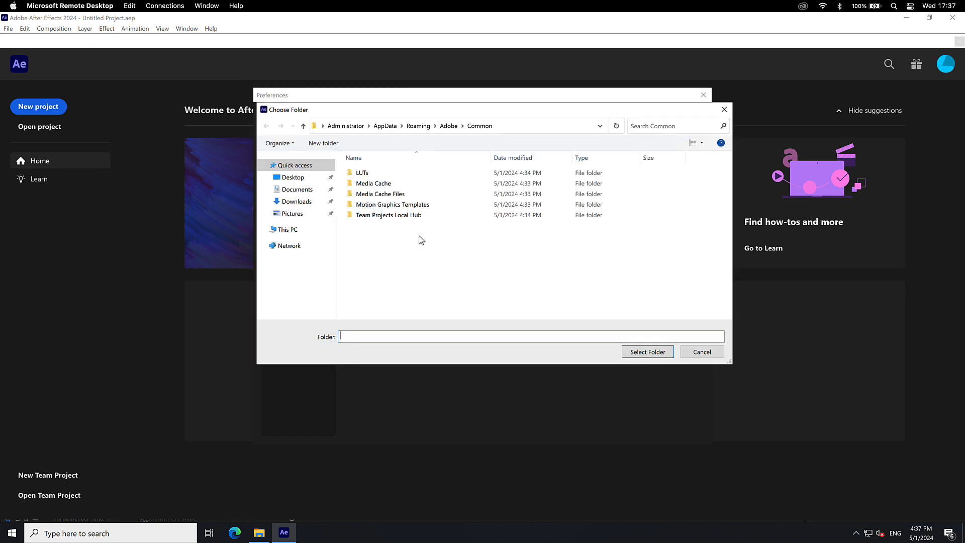
click(296, 230)
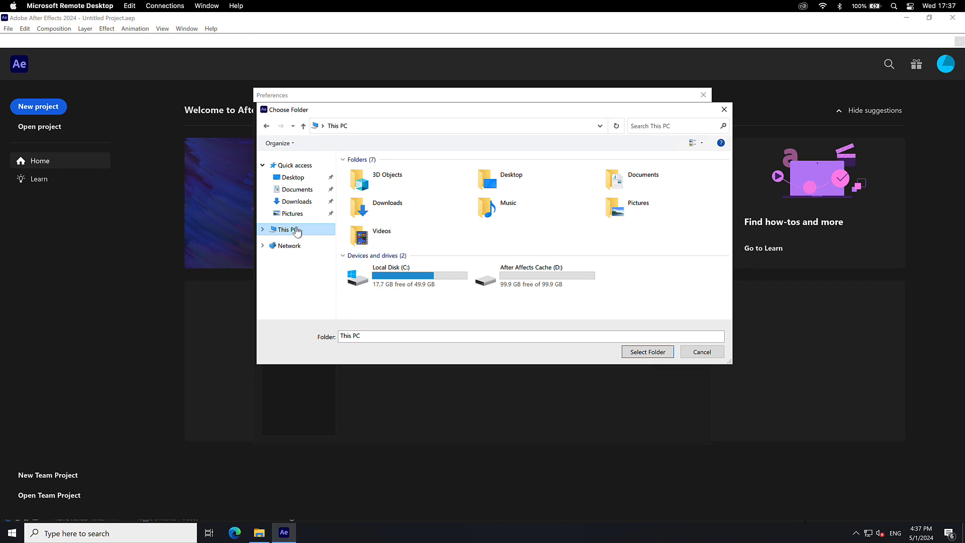
double_click(483, 276)
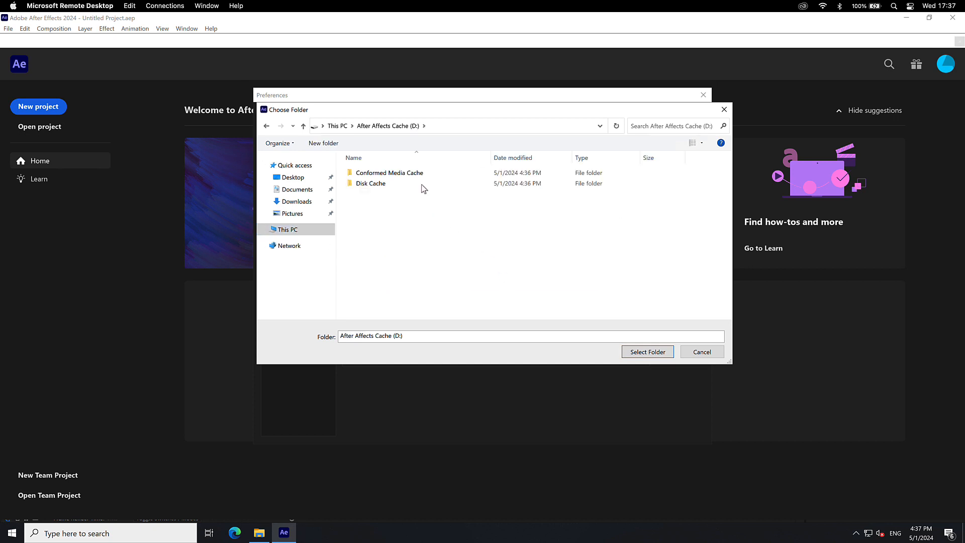
click(420, 174)
click(643, 355)
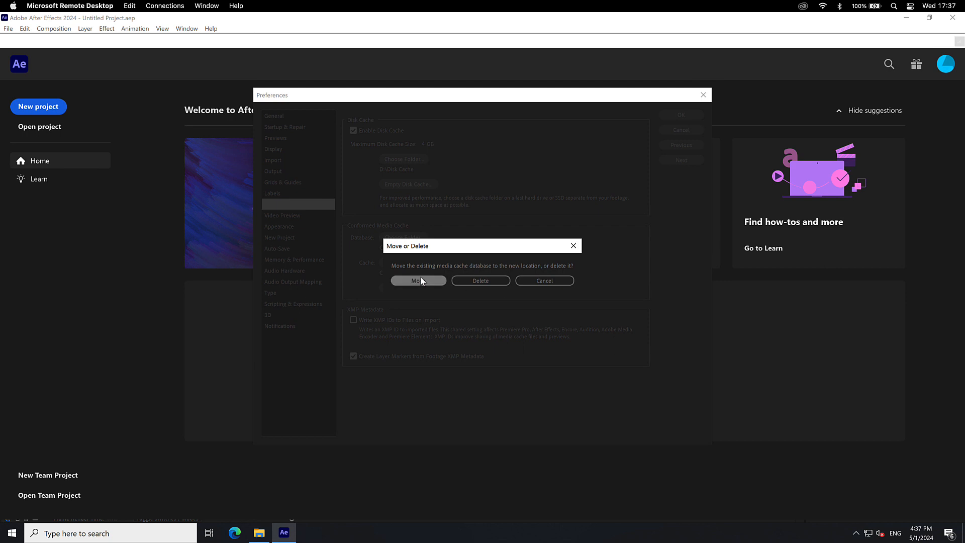
click(419, 280)
Set the conformed media cache folder to Conformed Media Cache on the After Affects Cache (D:) drive
click(412, 262)
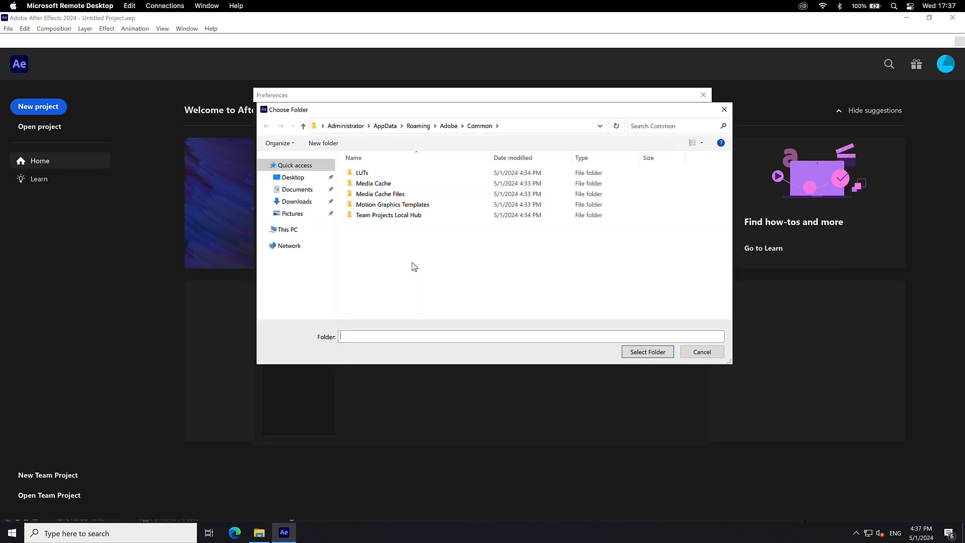
double_click(500, 284)
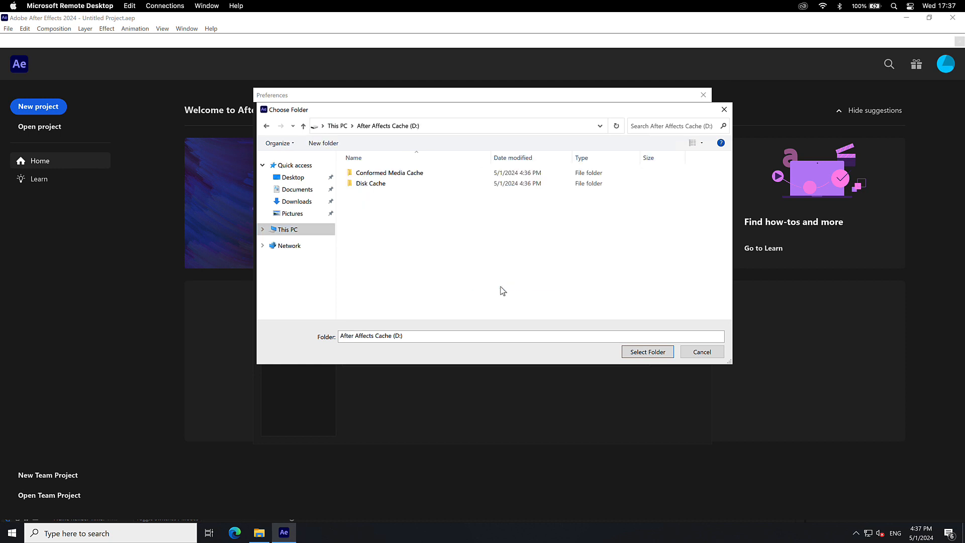
click(389, 172)
click(647, 352)
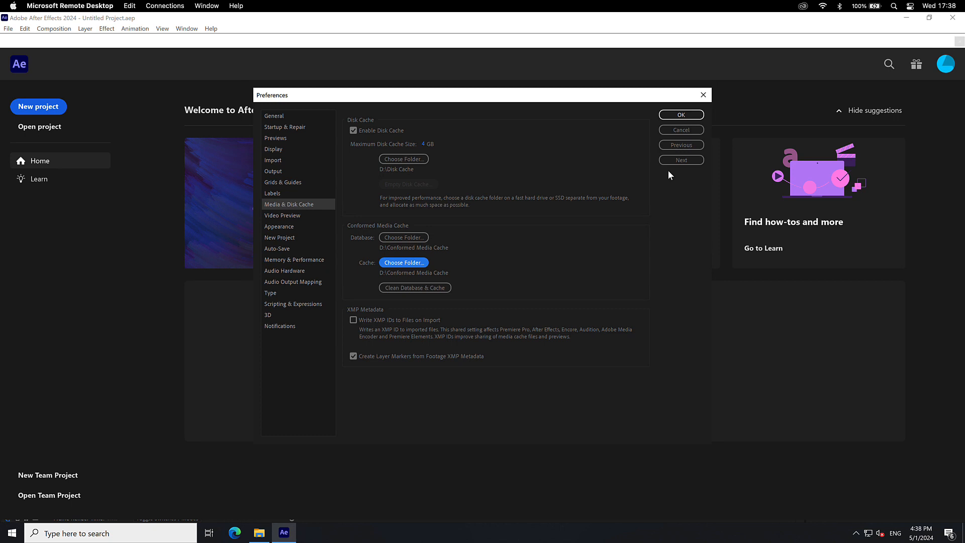
Set the maximum disk cache size to 50 GB and accept the preferences
click(423, 144)
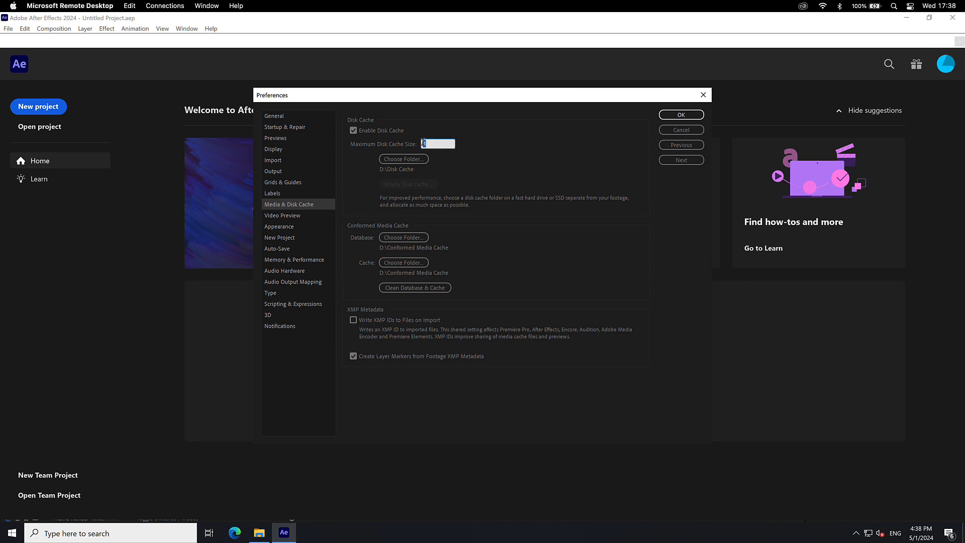
text(50)
click(622, 129)
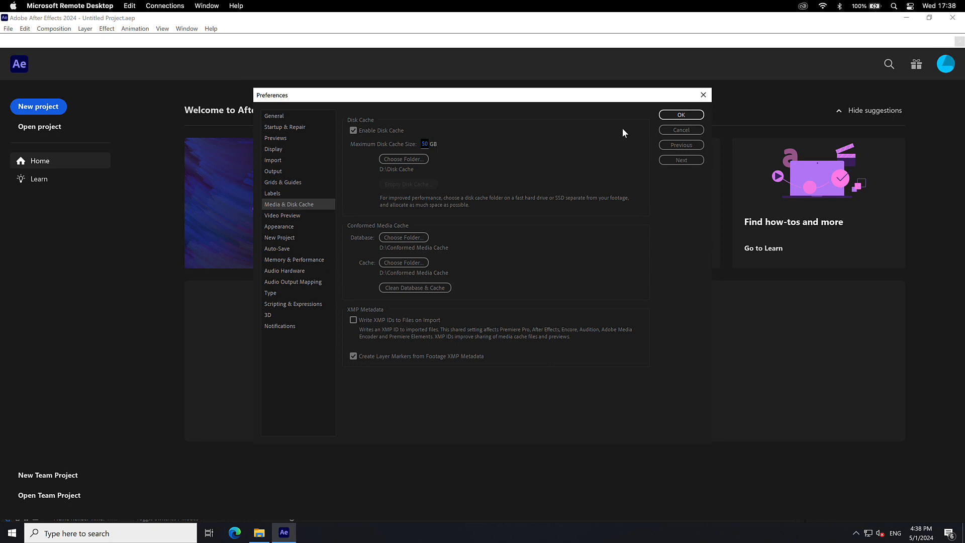
click(682, 114)
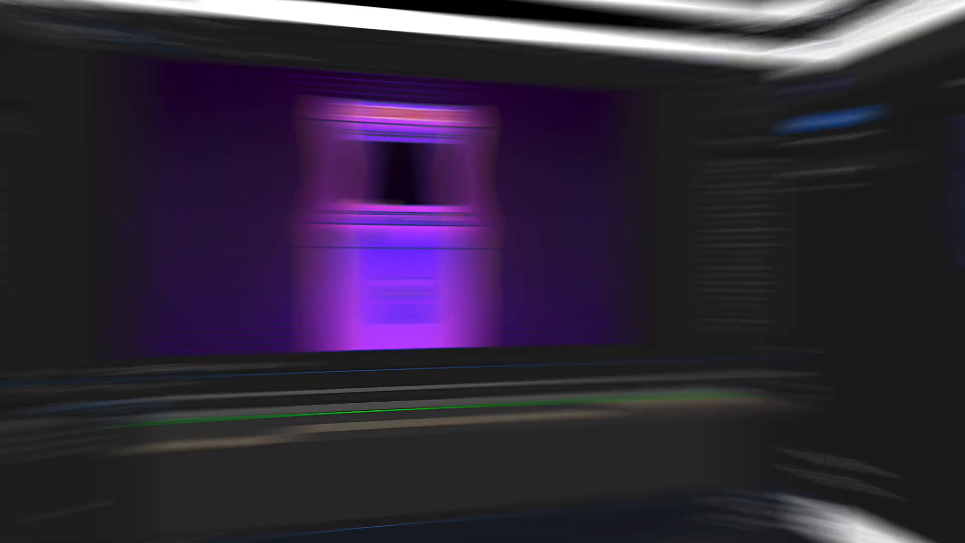
Play a preview of the Arcade-Cabinet-EC2 composition and examine GPU 0's performance in Task Manager, moving its window clear of the preview
key(space)
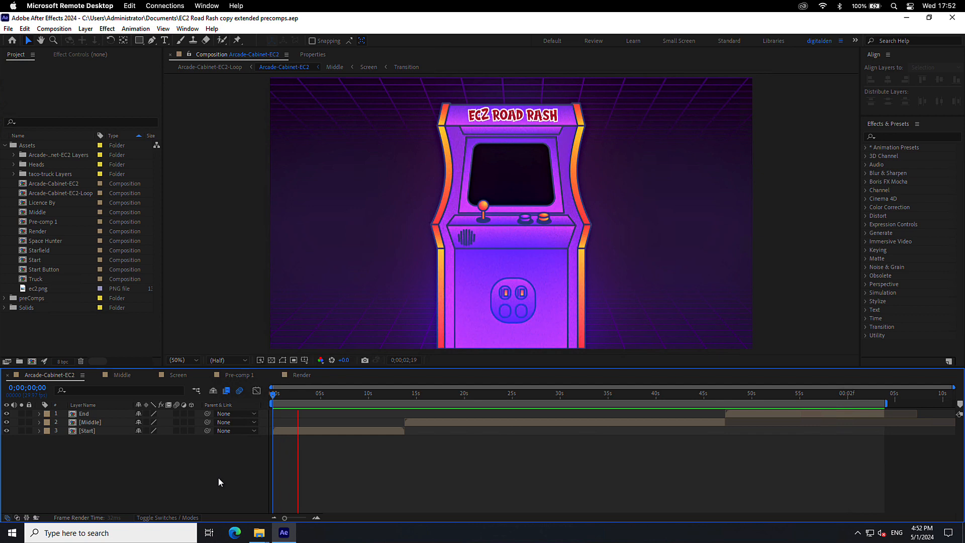
click(163, 533)
text(task)
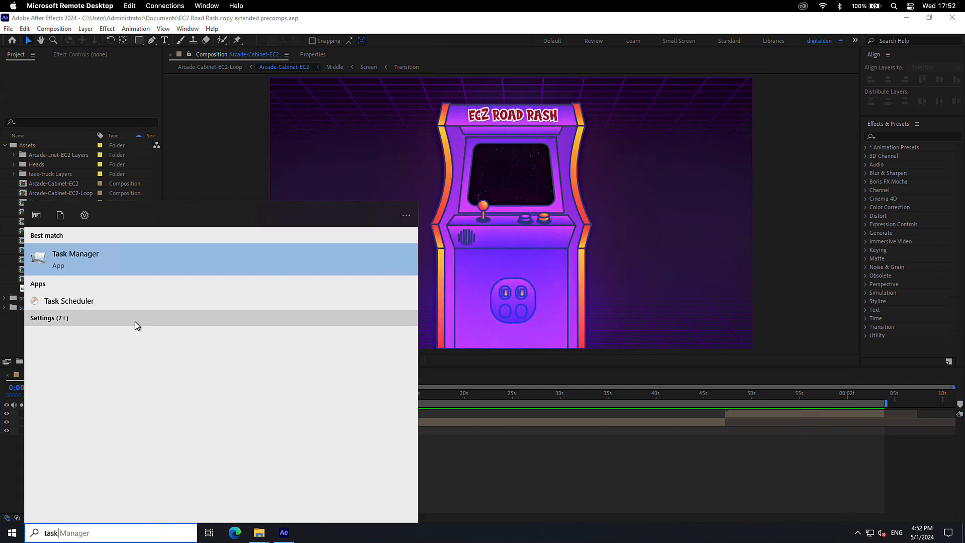
click(120, 267)
click(208, 126)
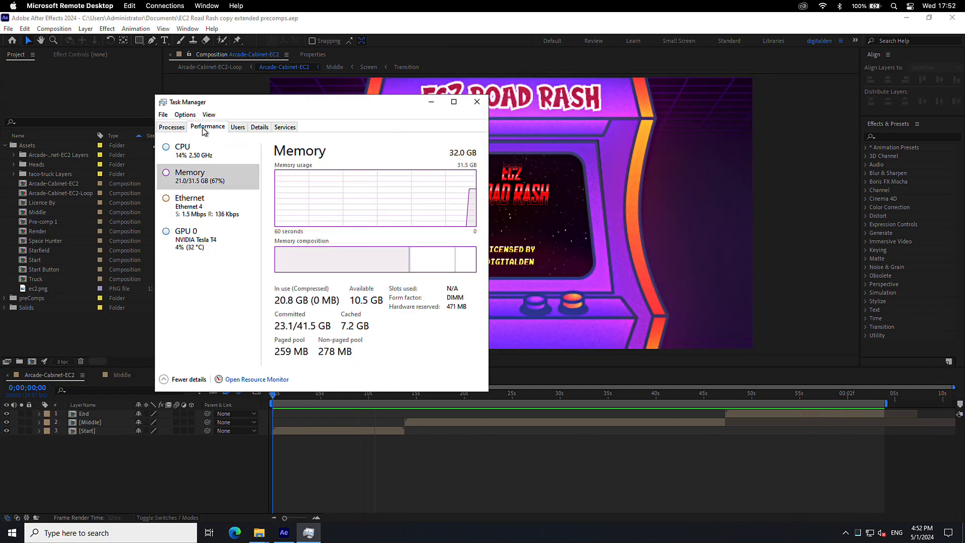
click(204, 239)
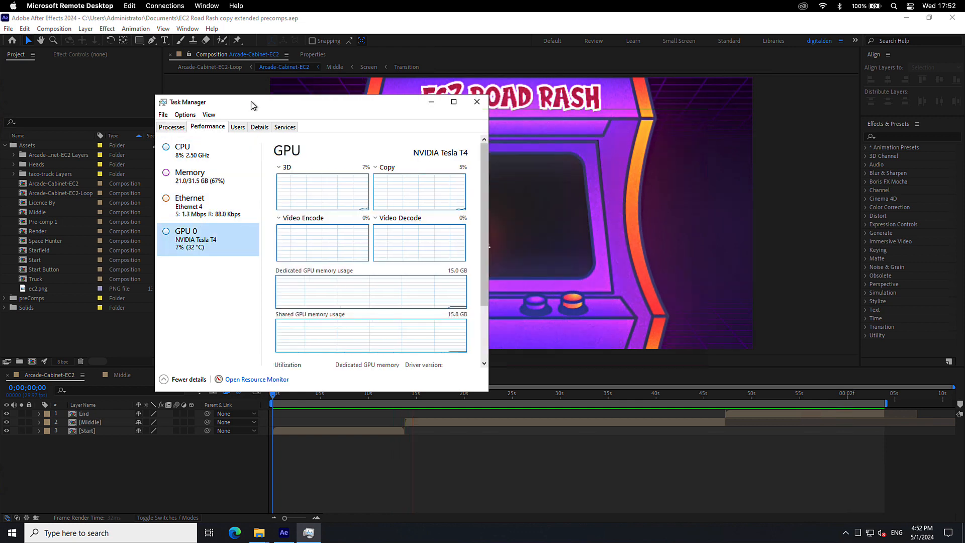
drag(251, 101, 114, 64)
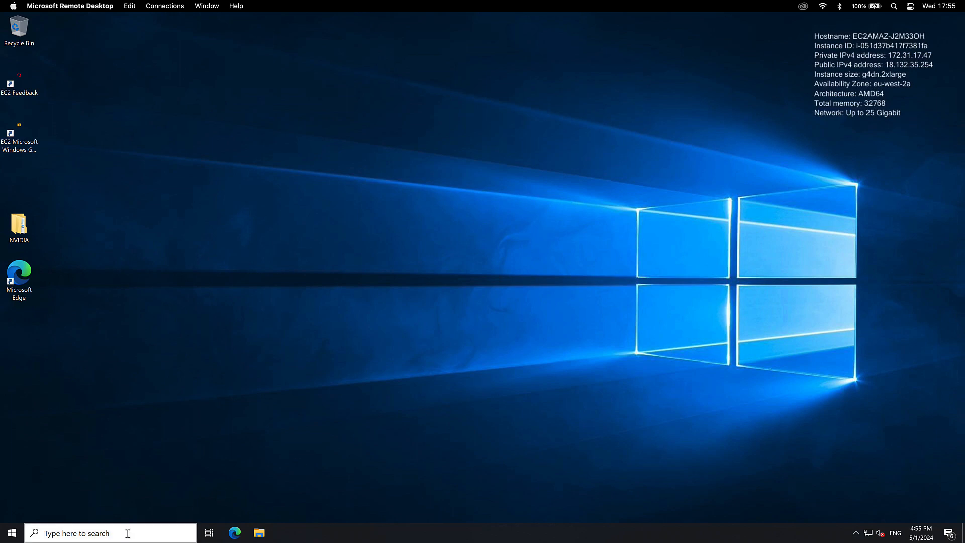
Launch the Windows Services console by running services.msc
click(127, 534)
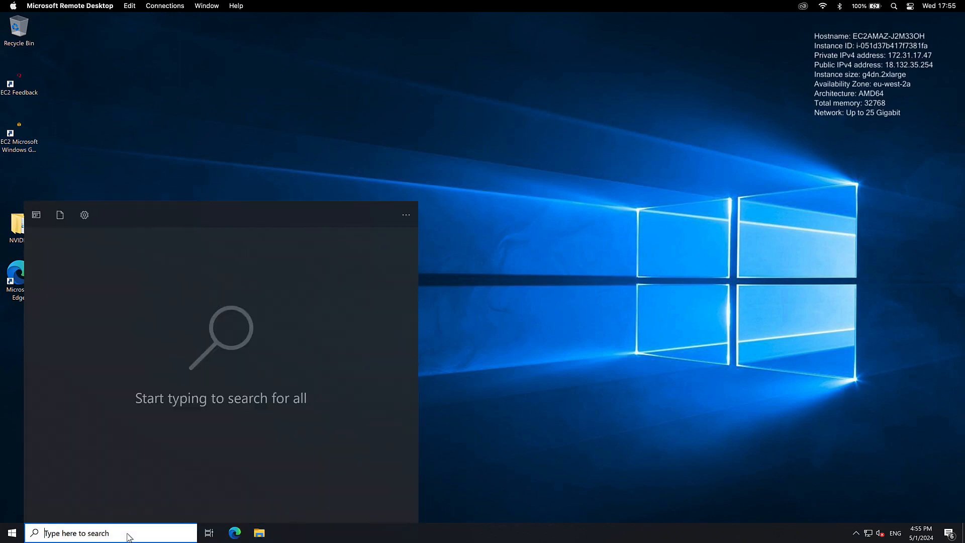
text(run)
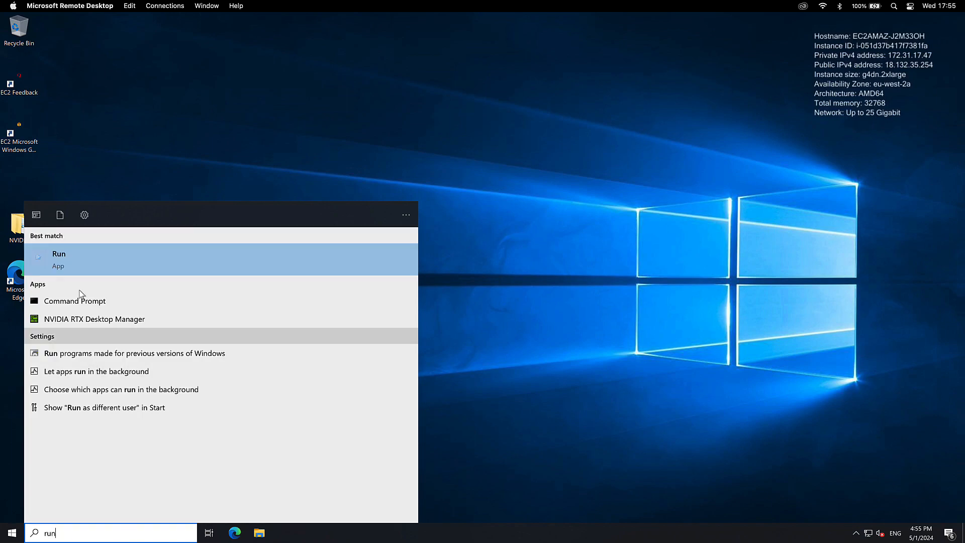
click(74, 264)
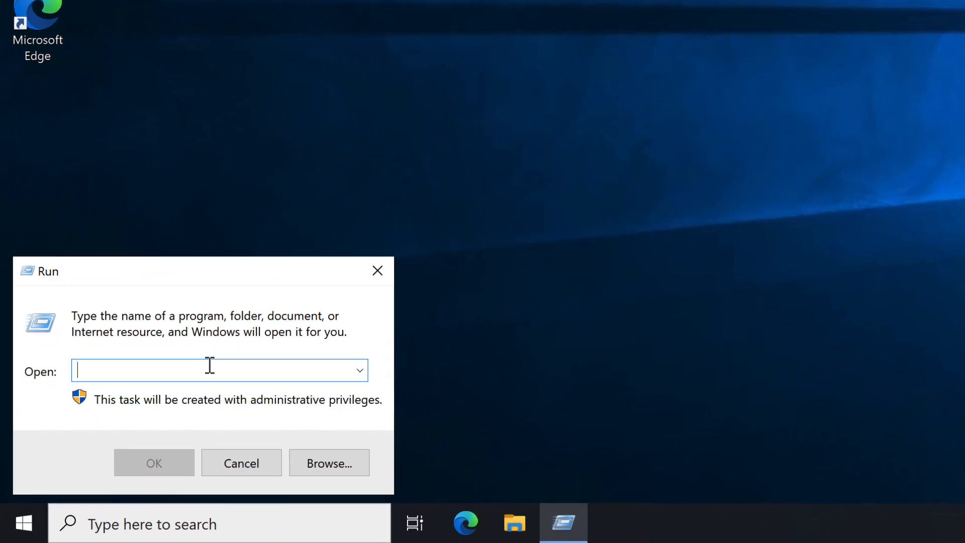
text(services)
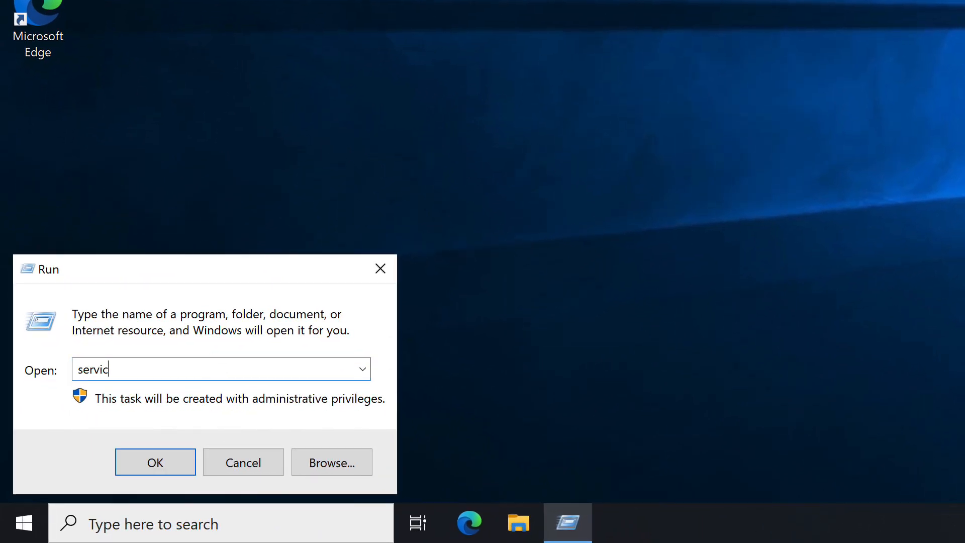
text(.msc)
key(Return)
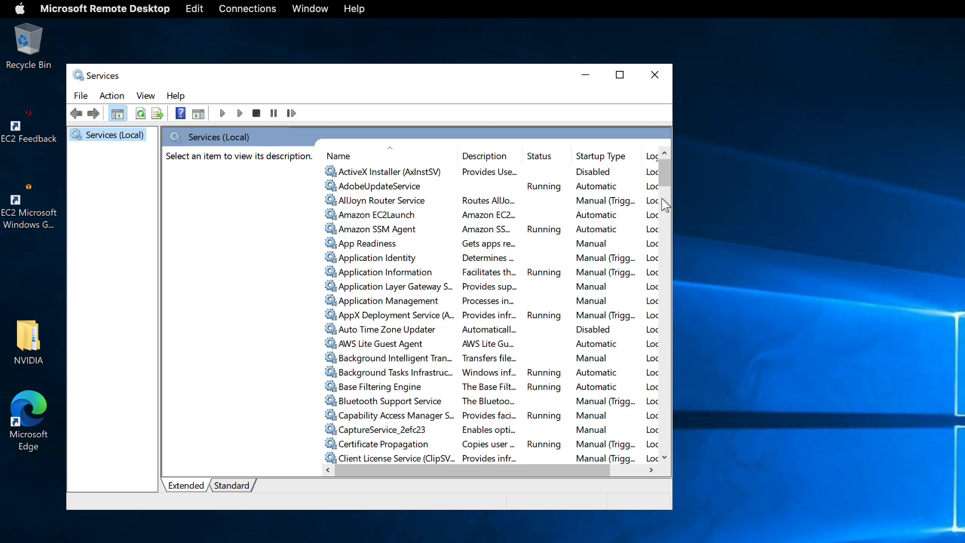
Set the Windows Audio service's startup type to Automatic, start the service and save its properties
drag(661, 174, 651, 414)
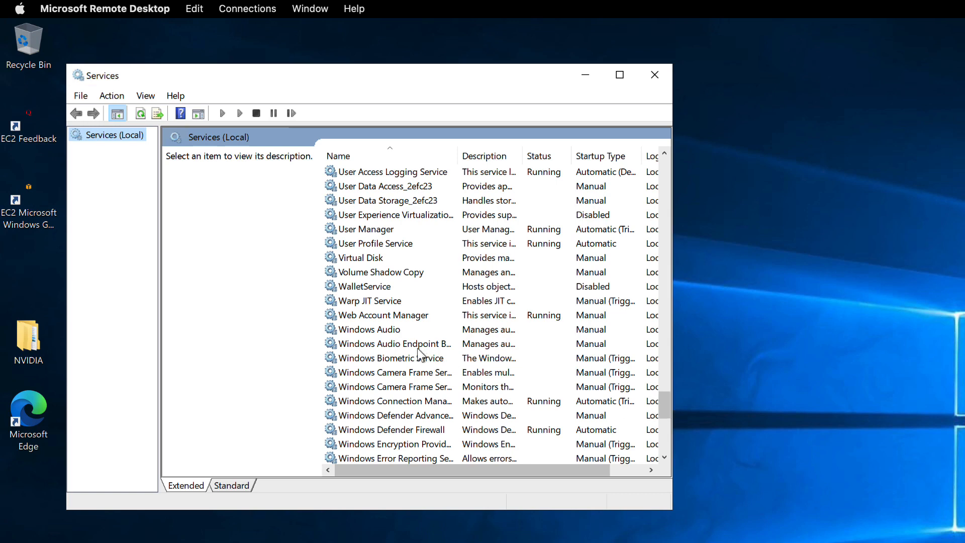
click(382, 327)
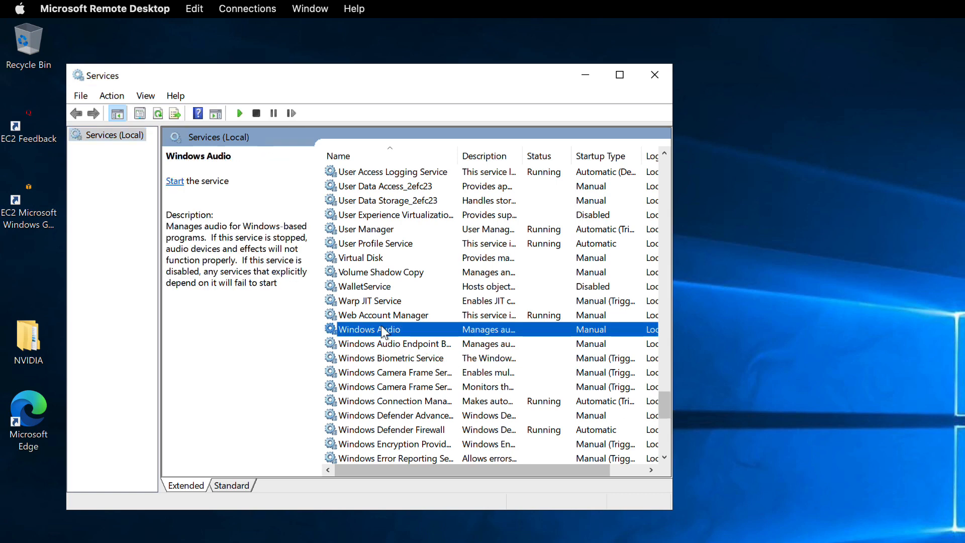
right_click(383, 332)
click(422, 462)
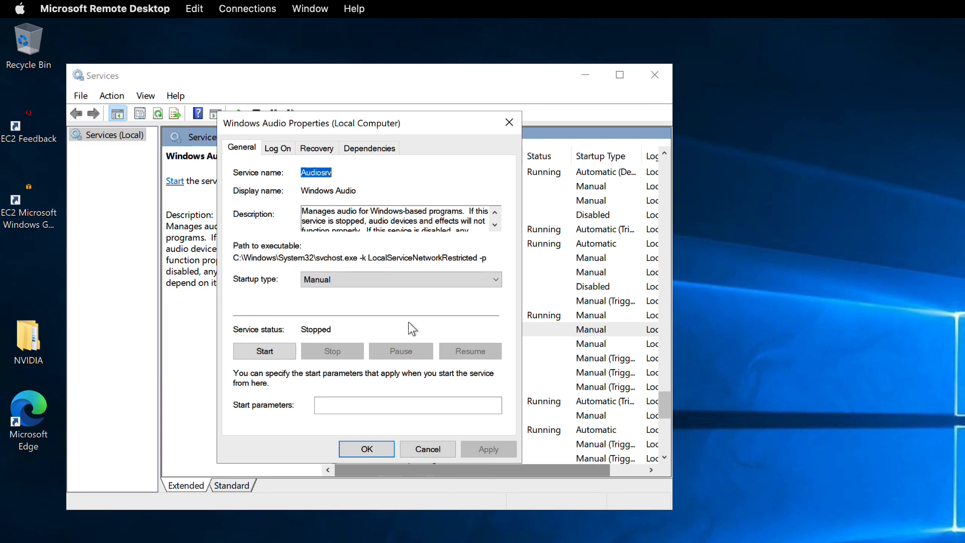
click(400, 280)
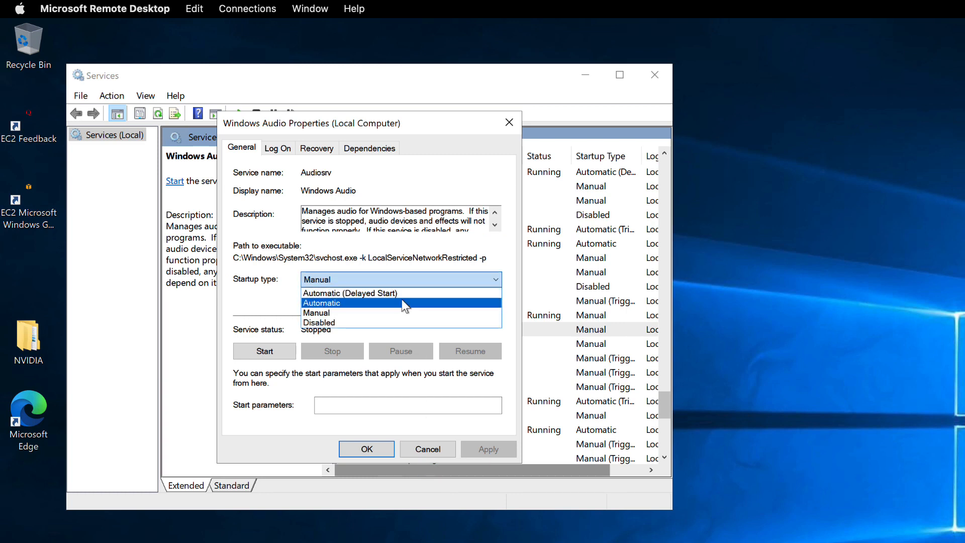
click(402, 302)
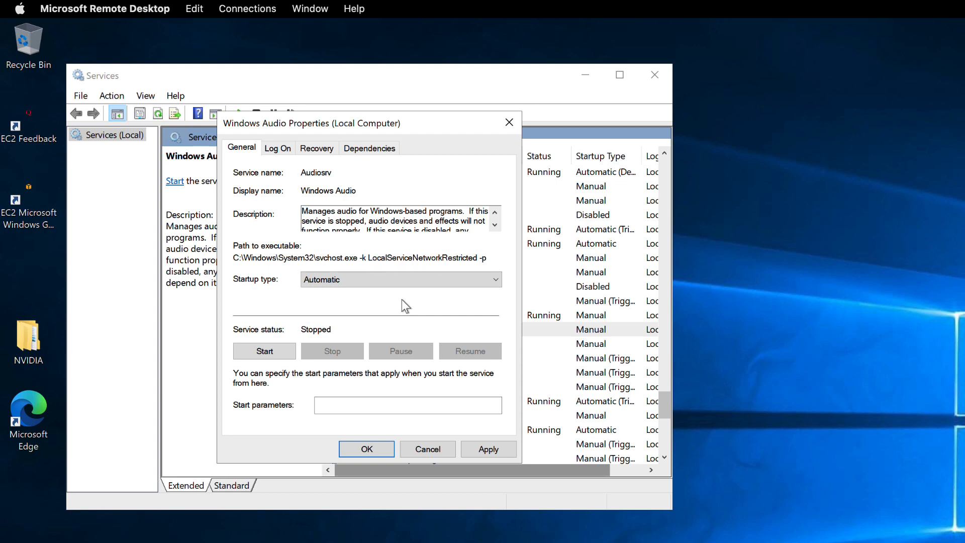
click(280, 349)
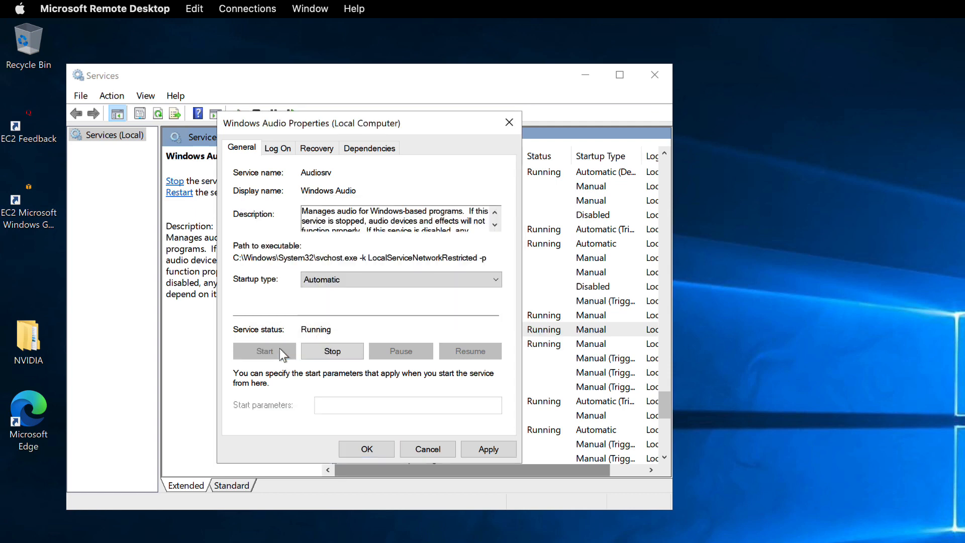
click(482, 449)
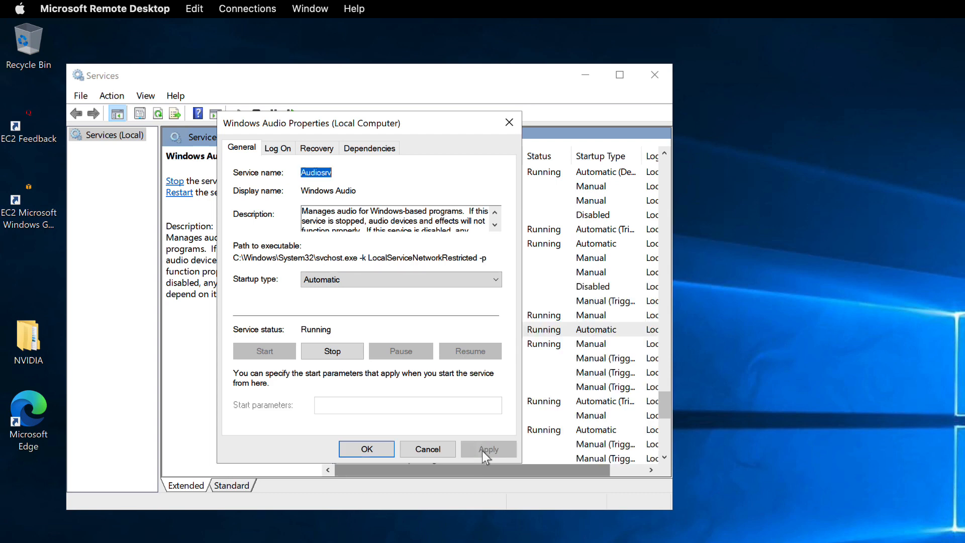
click(375, 446)
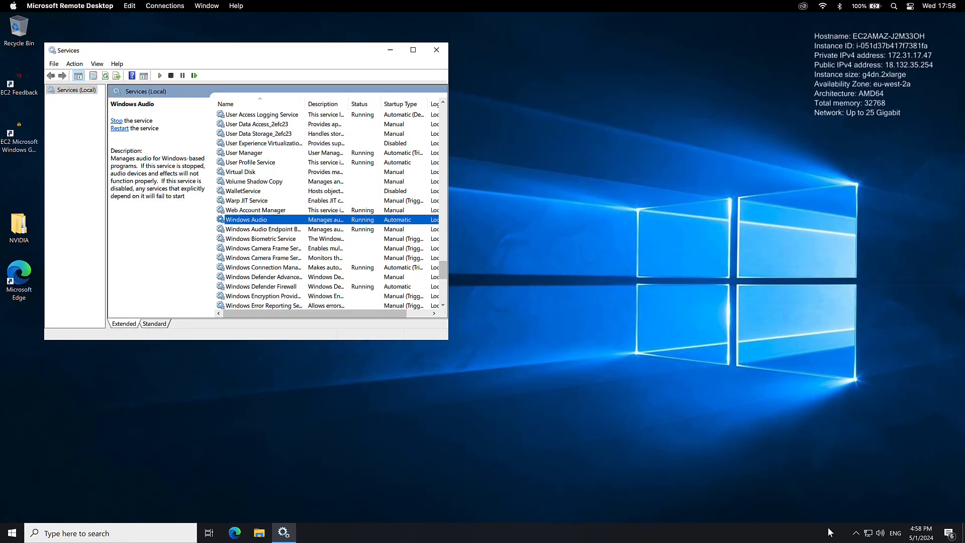
Check the Remote Audio volume level of the remote session
click(880, 537)
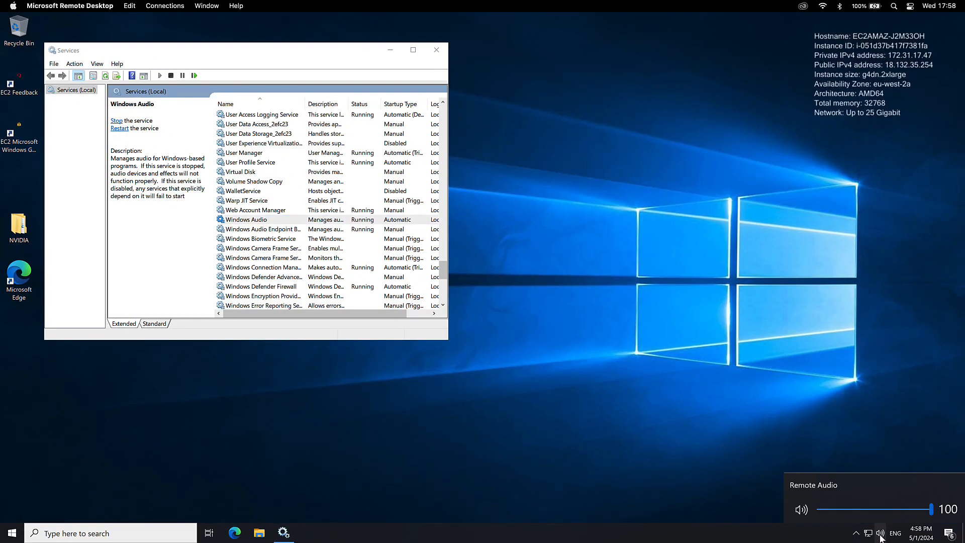
click(880, 537)
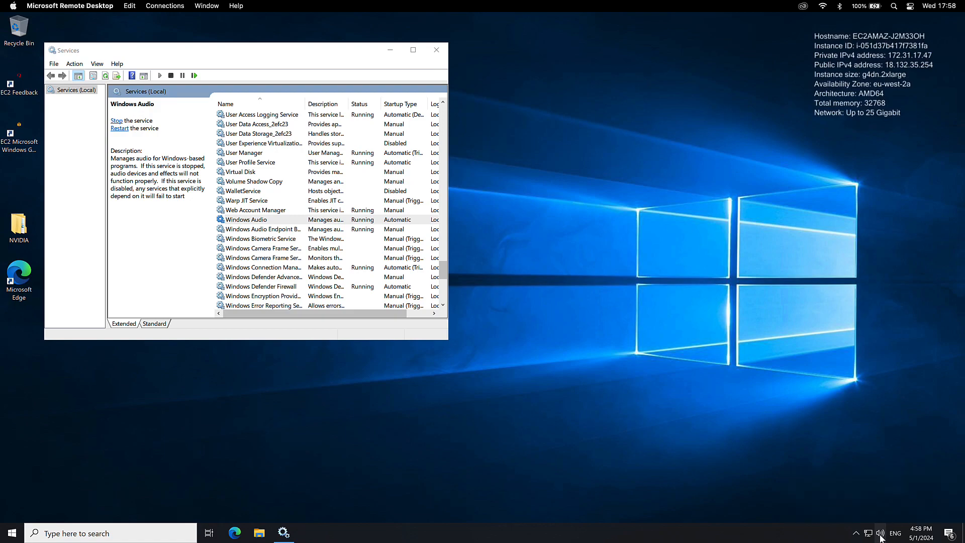